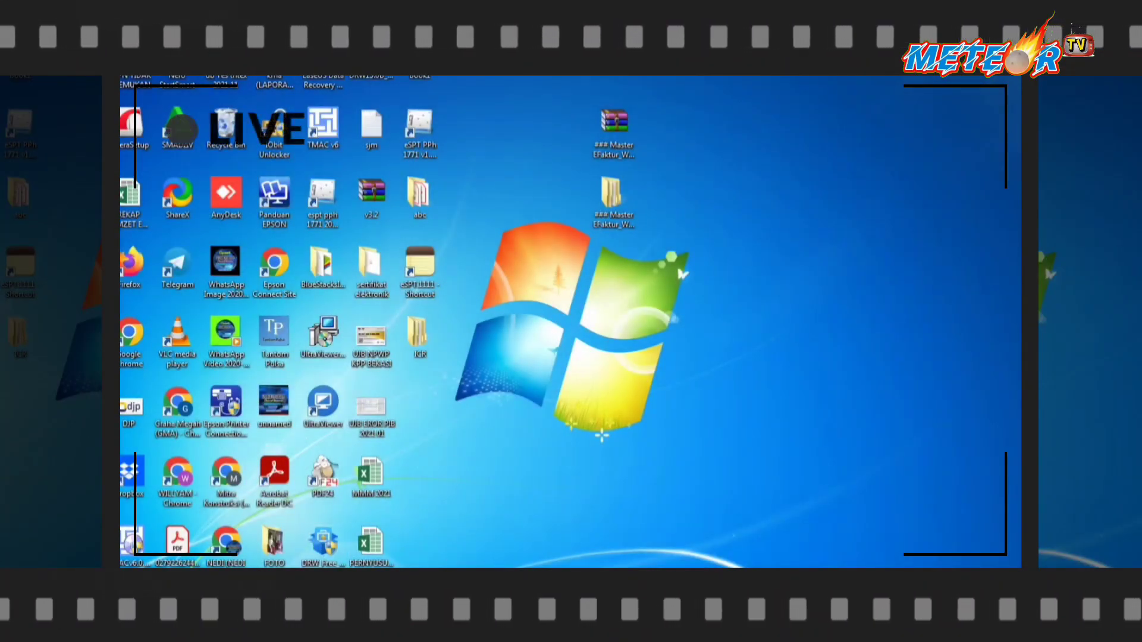
# Launch ETaxInvoice from the ETaxInvoice_Windows installation folder using its right-click Open command.
pyautogui.moveTo(226, 595)
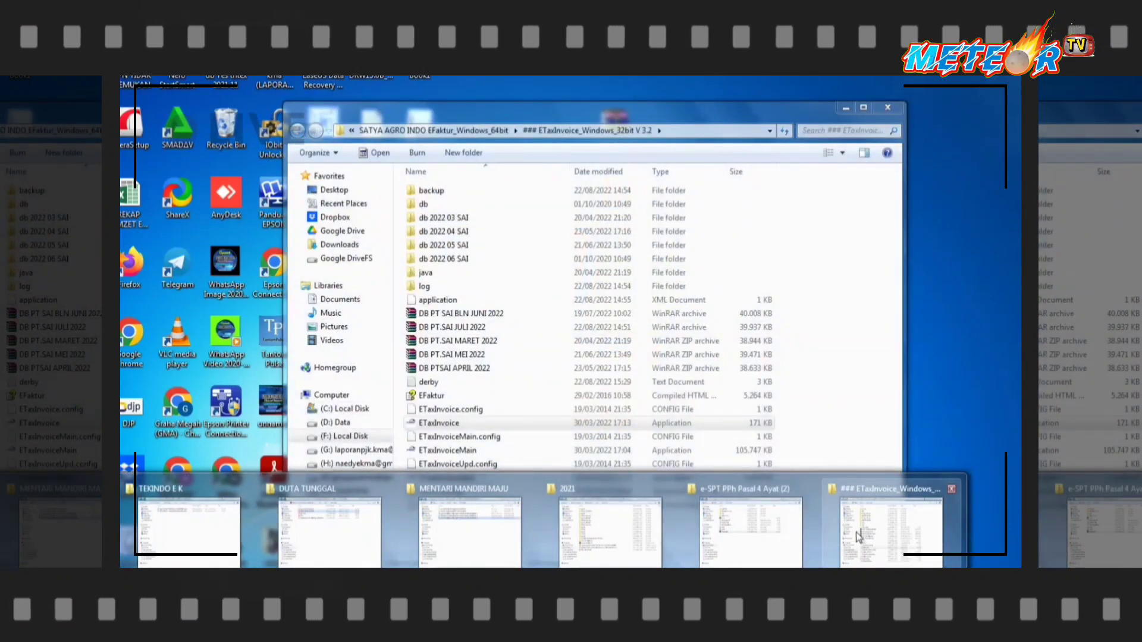
pyautogui.click(840, 539)
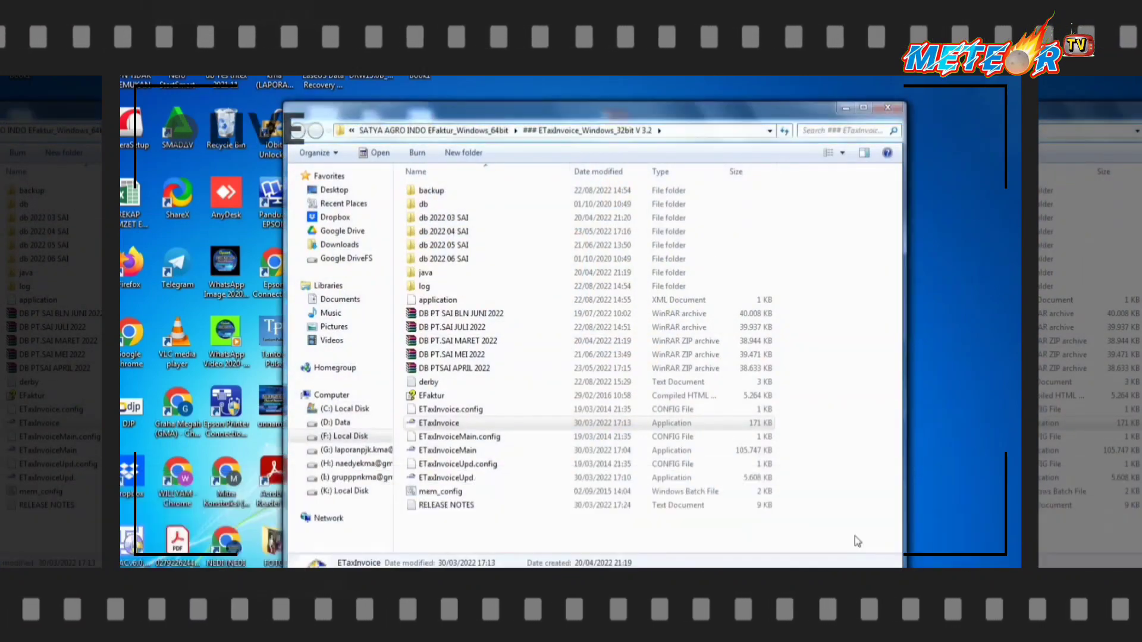
pyautogui.click(447, 435)
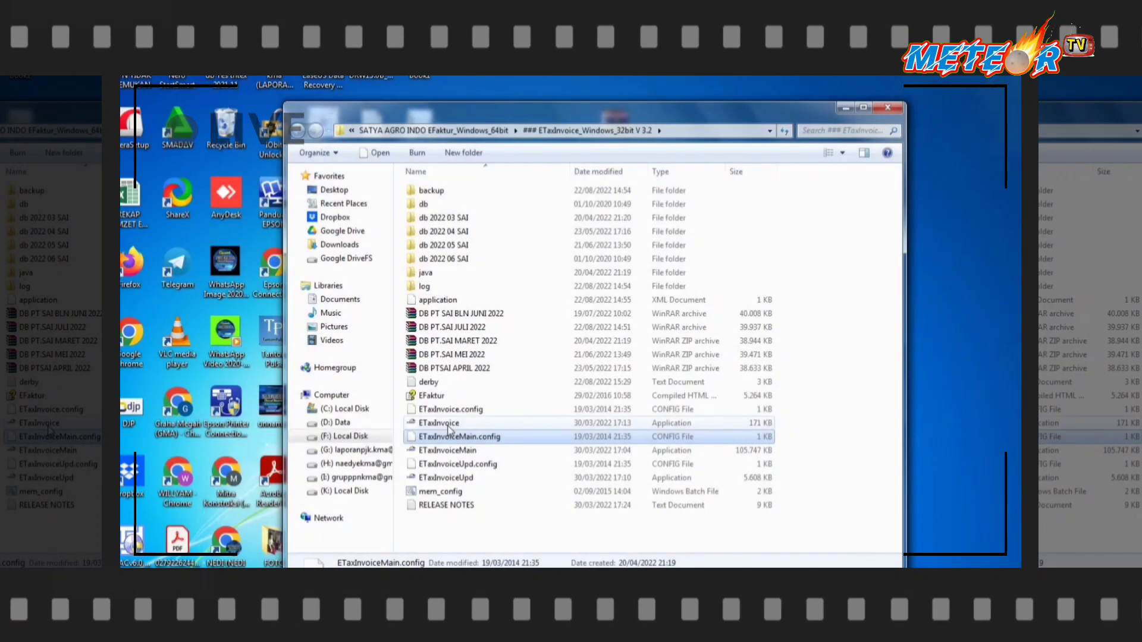
pyautogui.click(457, 423)
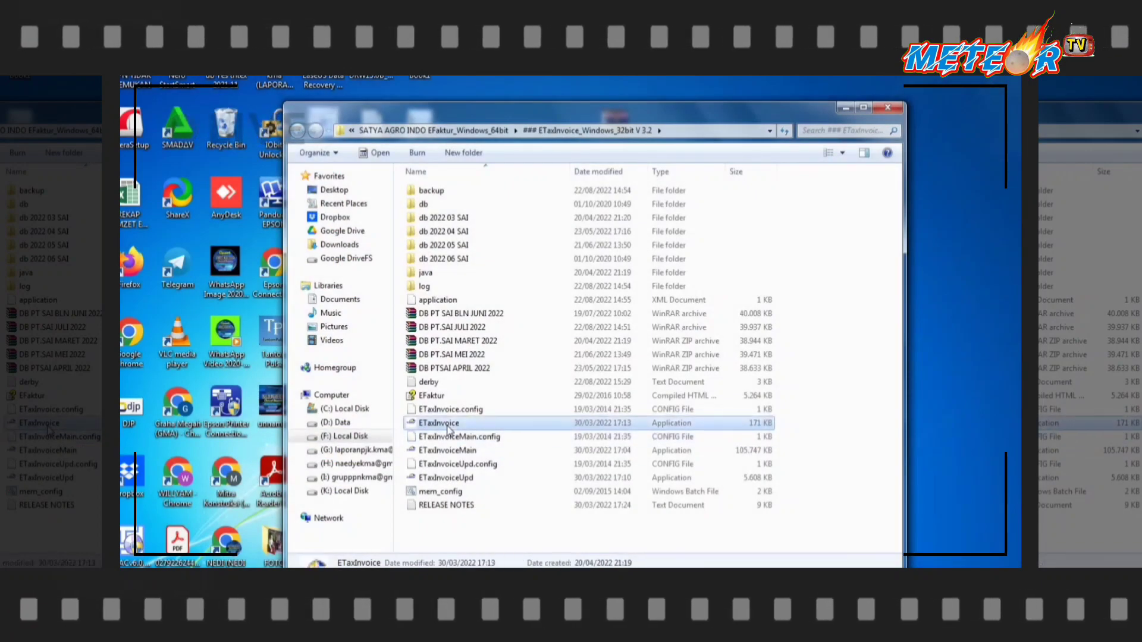
pyautogui.rightClick(490, 423)
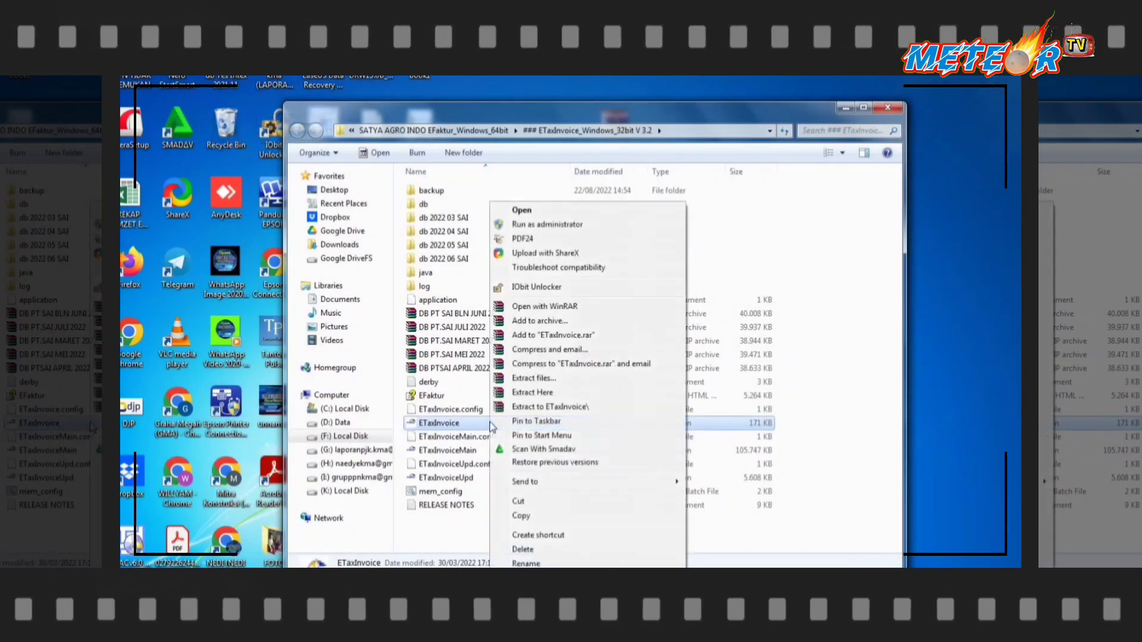
pyautogui.click(523, 210)
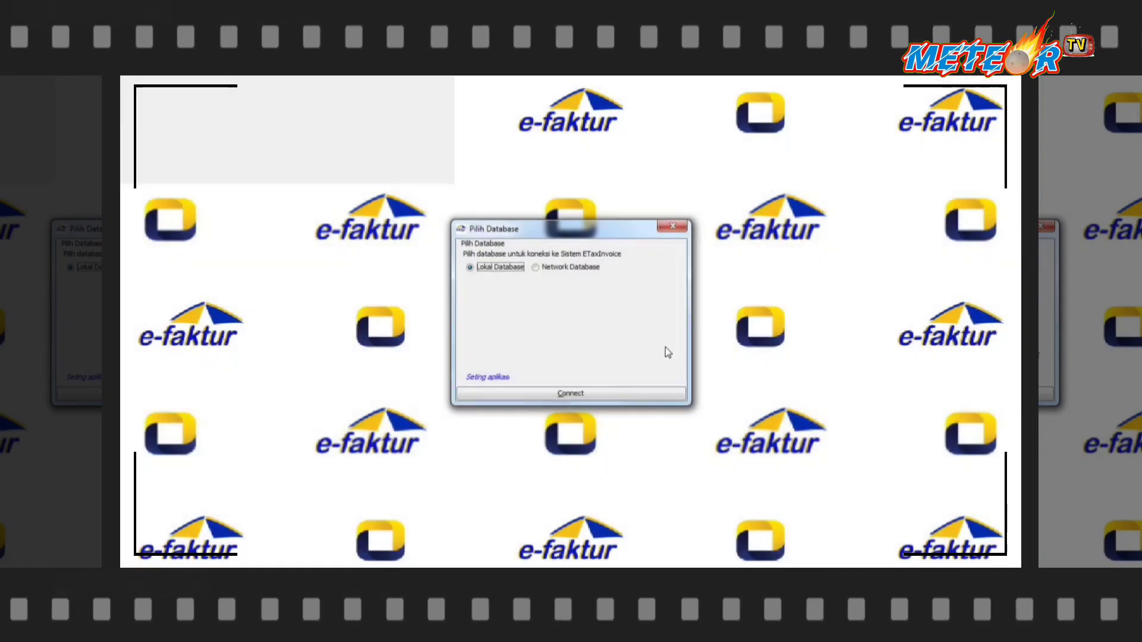
# Connect to the local database and attempt a first login with the typed credentials.
pyautogui.click(583, 397)
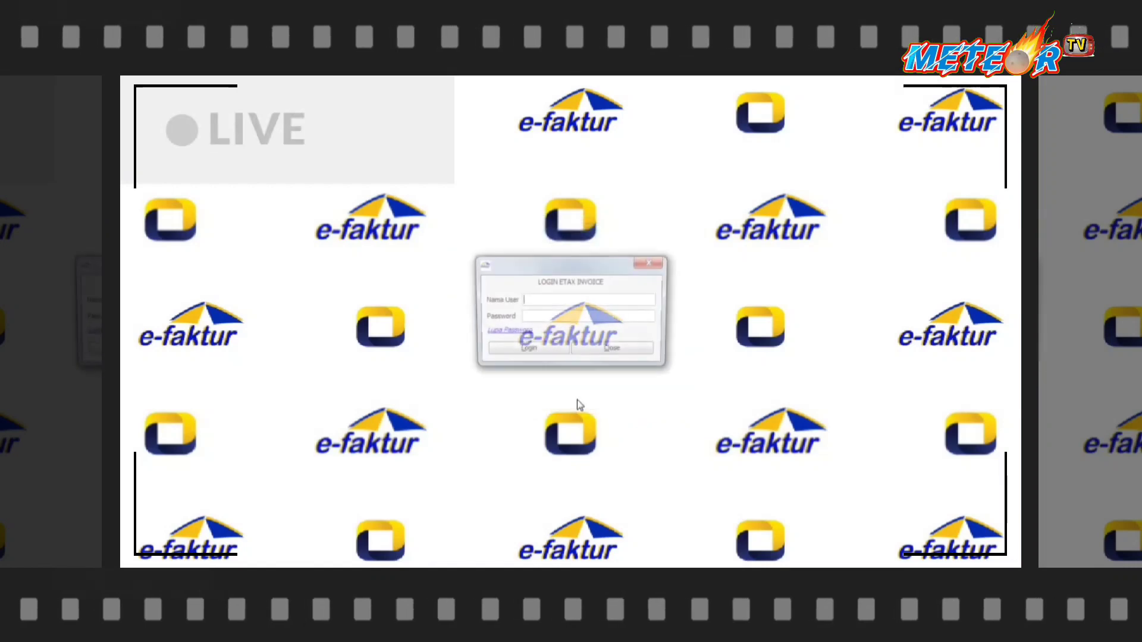
pyautogui.write('Adm')
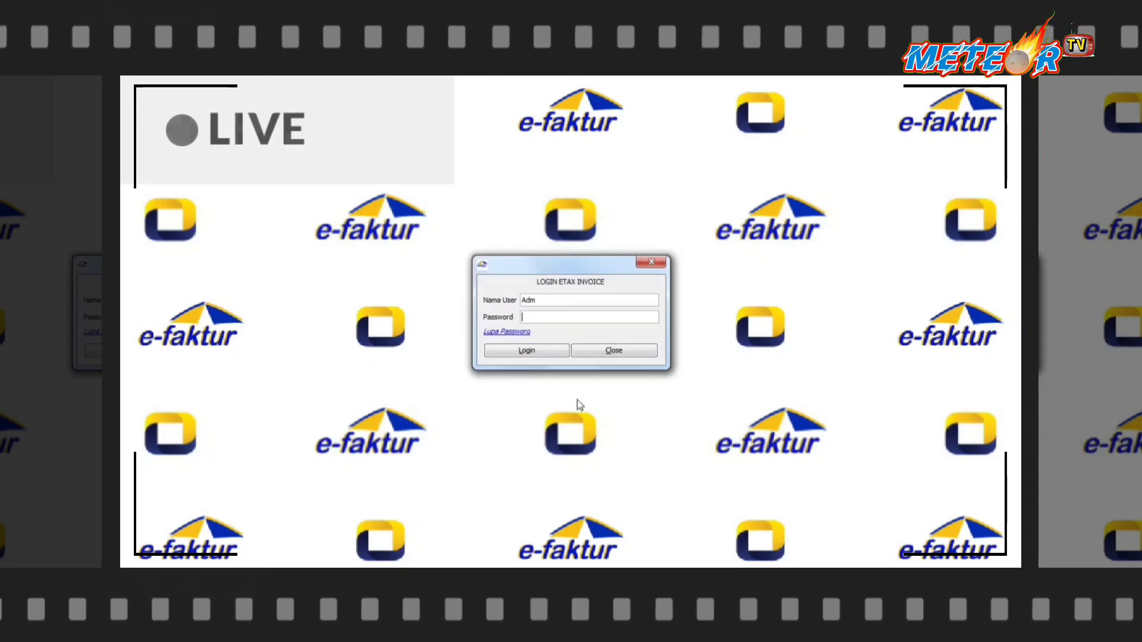
pyautogui.write('123')
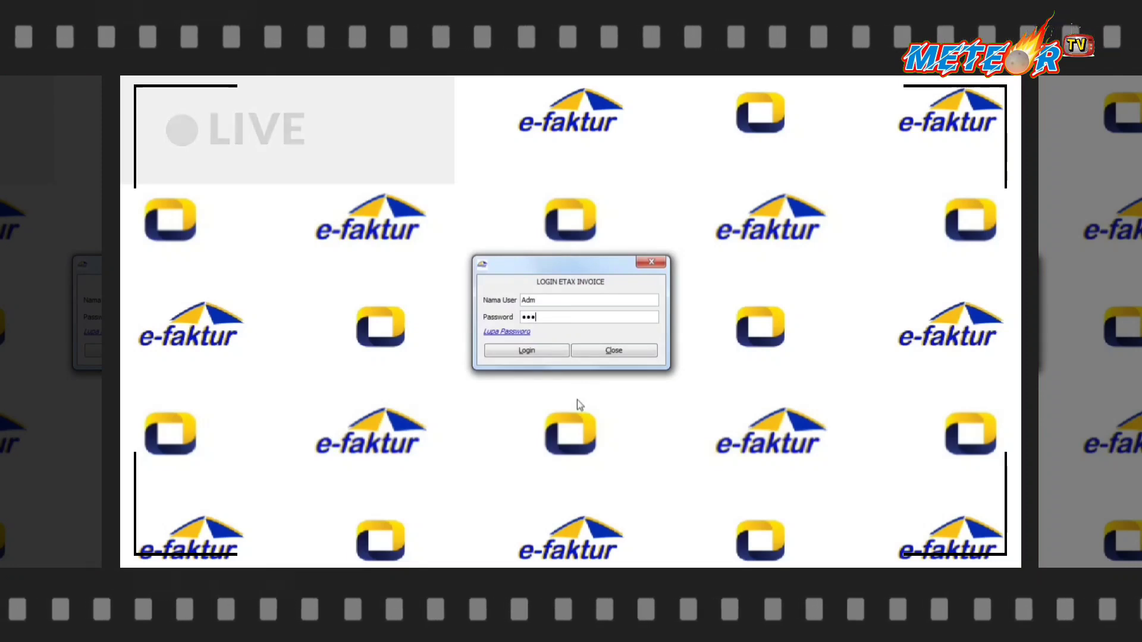
pyautogui.click(527, 351)
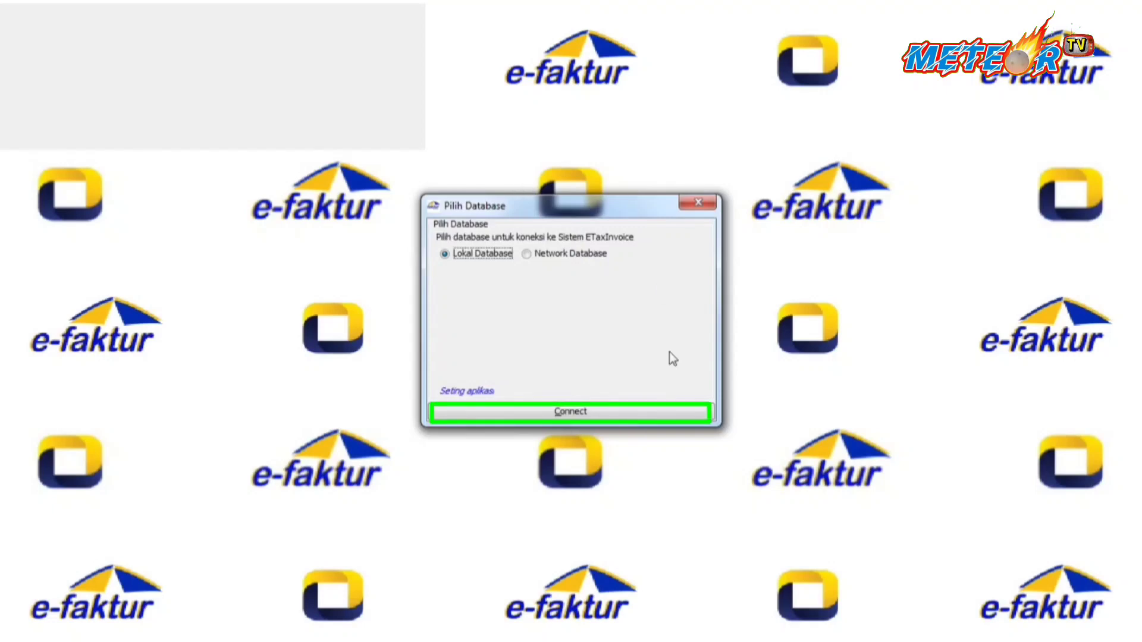
# Reconnect to Lokal Database and log in with the admin user name and password.
pyautogui.click(579, 420)
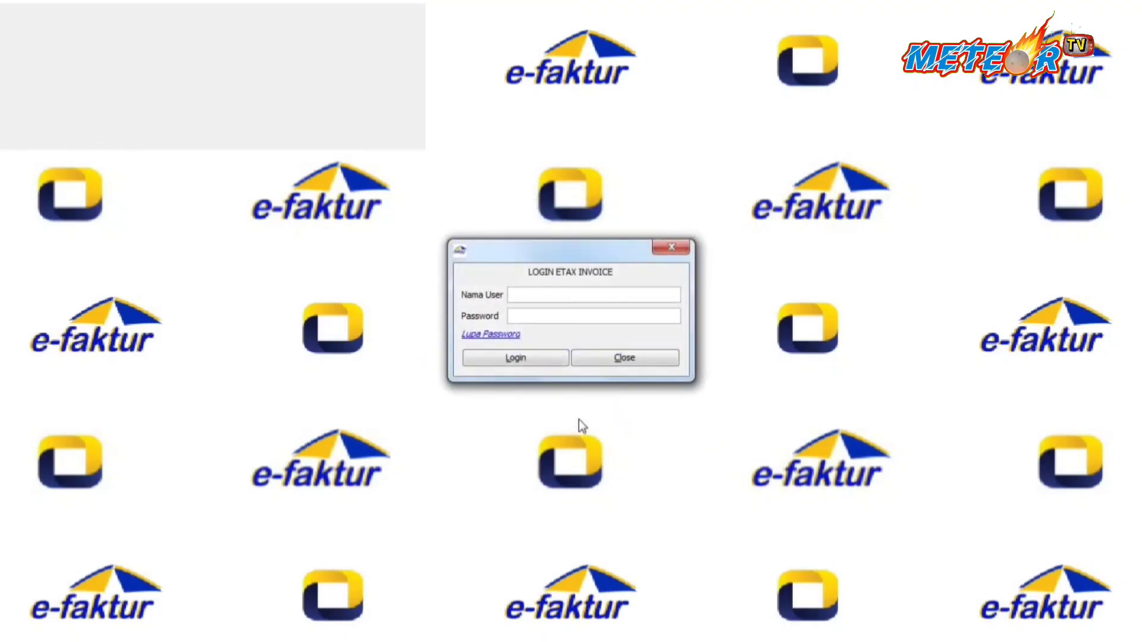
pyautogui.write('Adm')
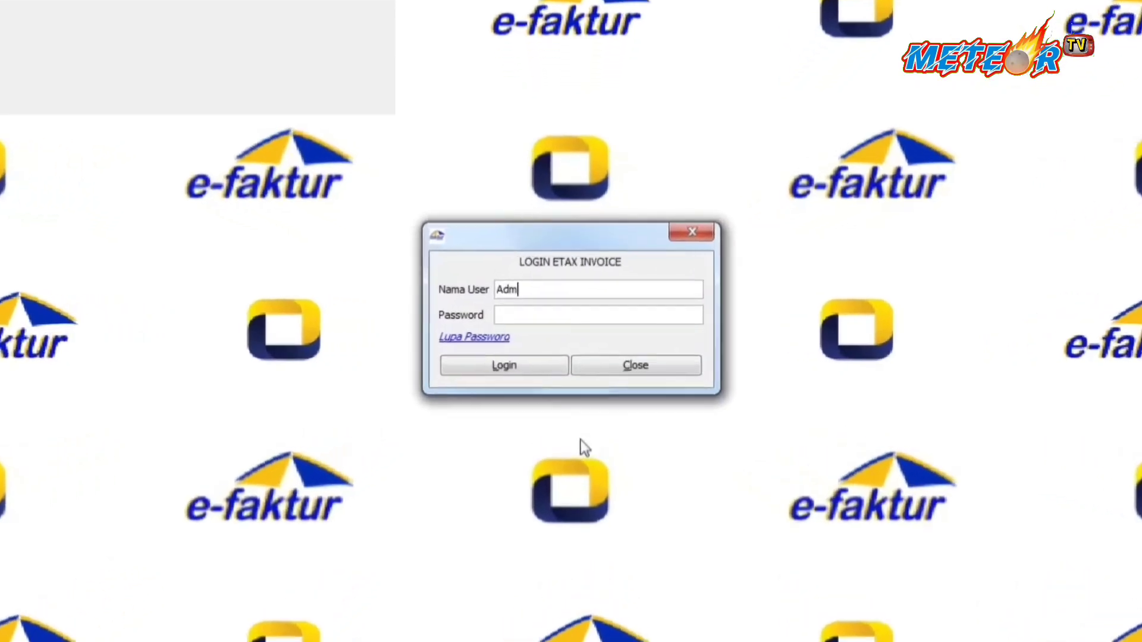
pyautogui.press('Tab')
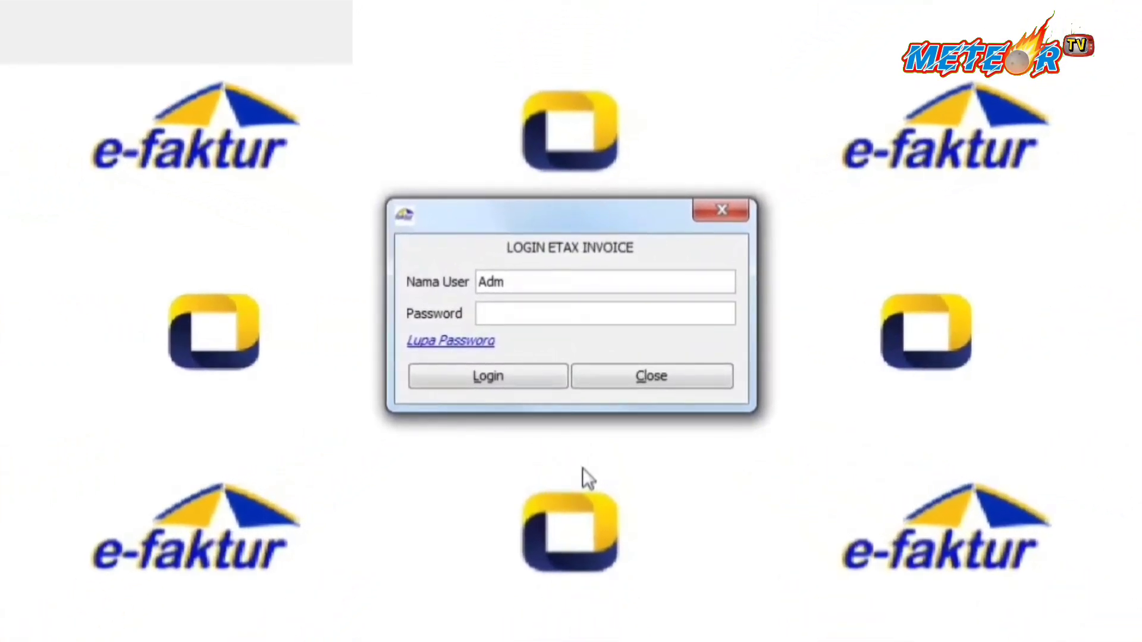
pyautogui.write('Adm')
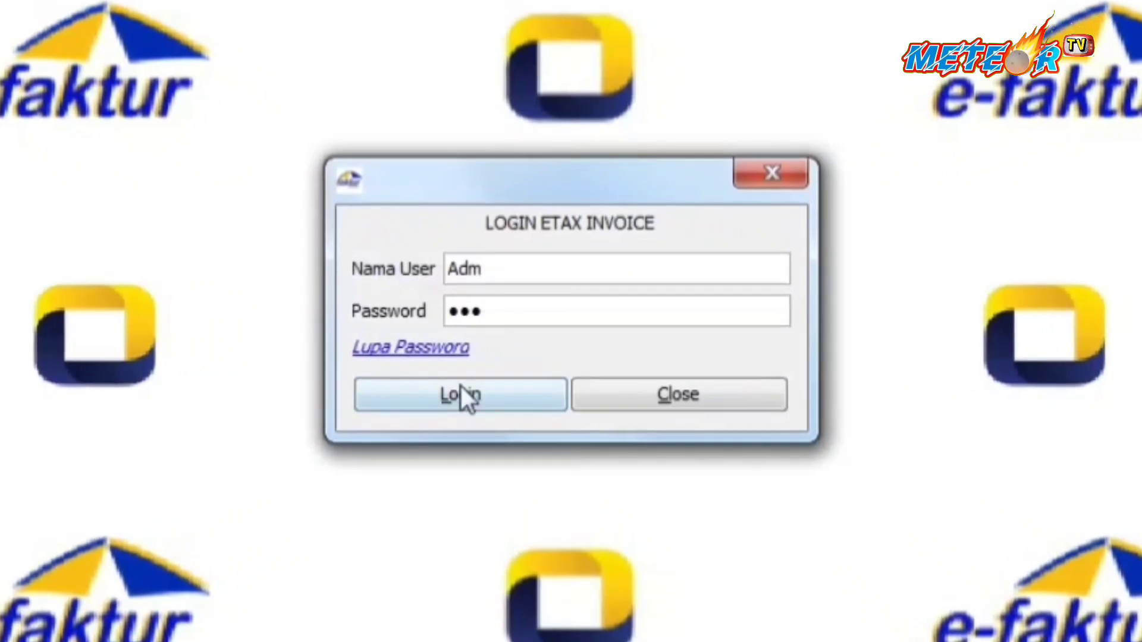
pyautogui.click(461, 391)
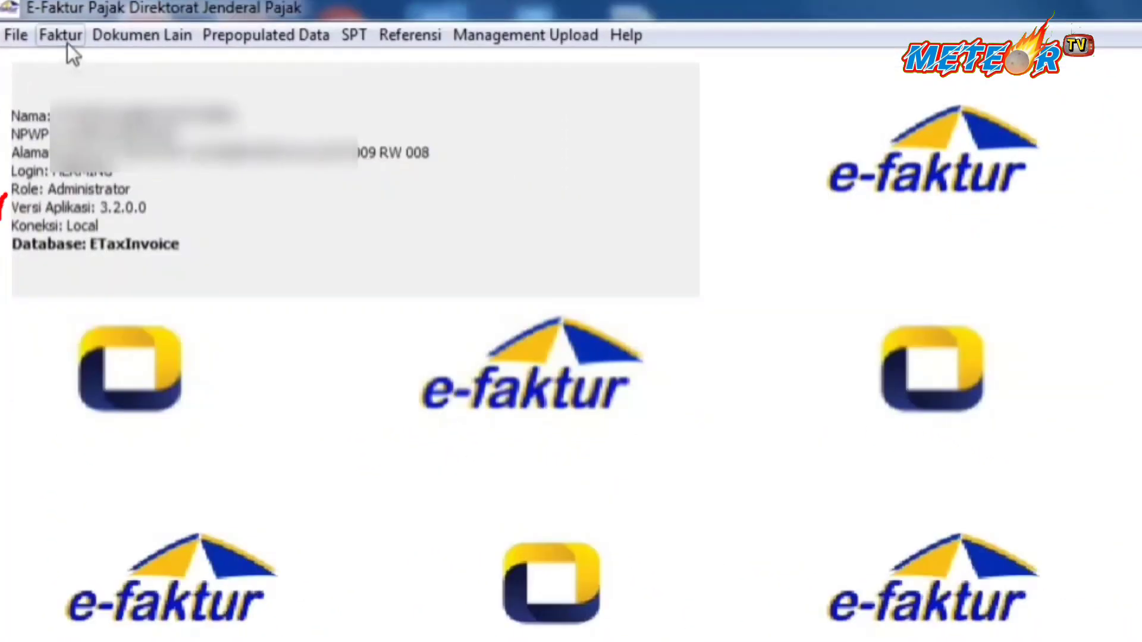
# Browse the Faktur, SPT and Prepopulated Data menus, ending with the SPT options shown.
pyautogui.click(90, 56)
pyautogui.moveTo(112, 87)
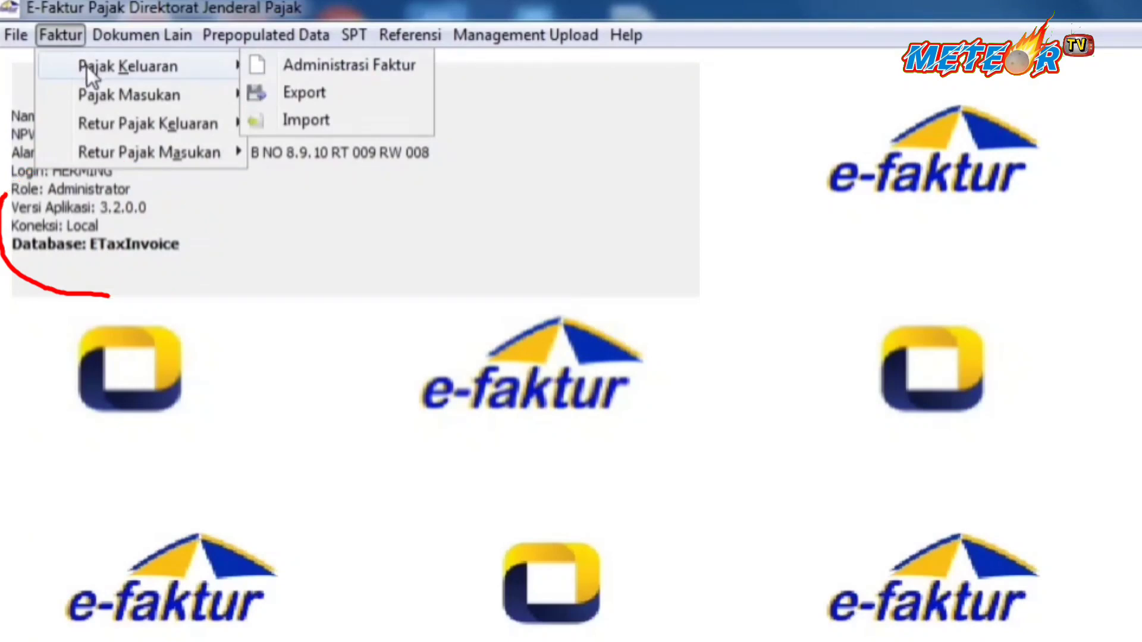
pyautogui.moveTo(97, 150)
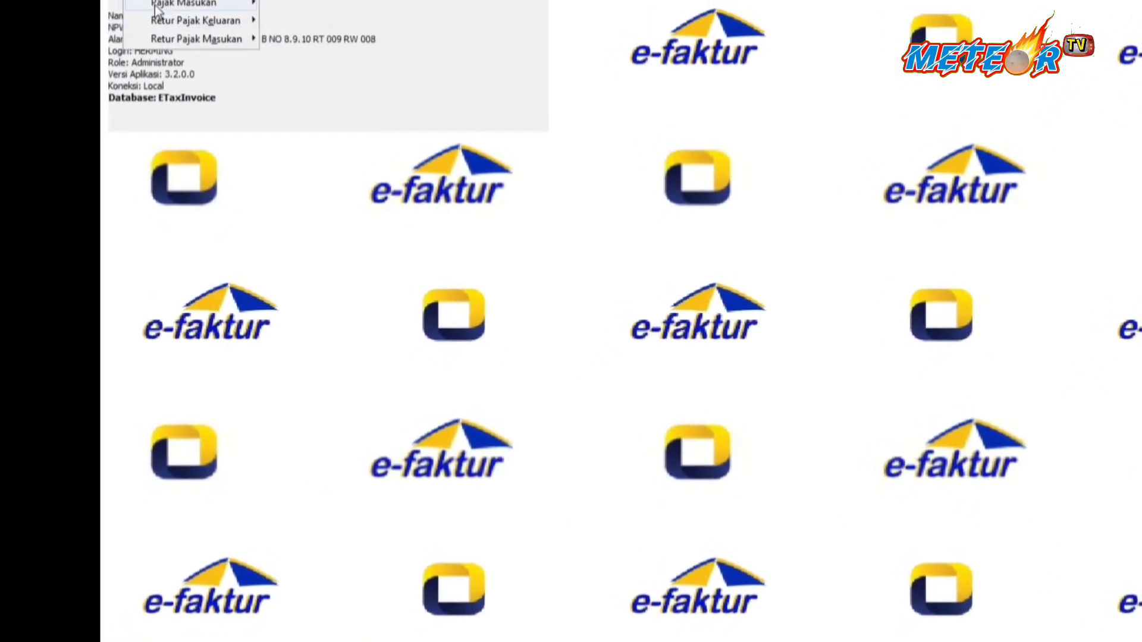
pyautogui.moveTo(171, 9)
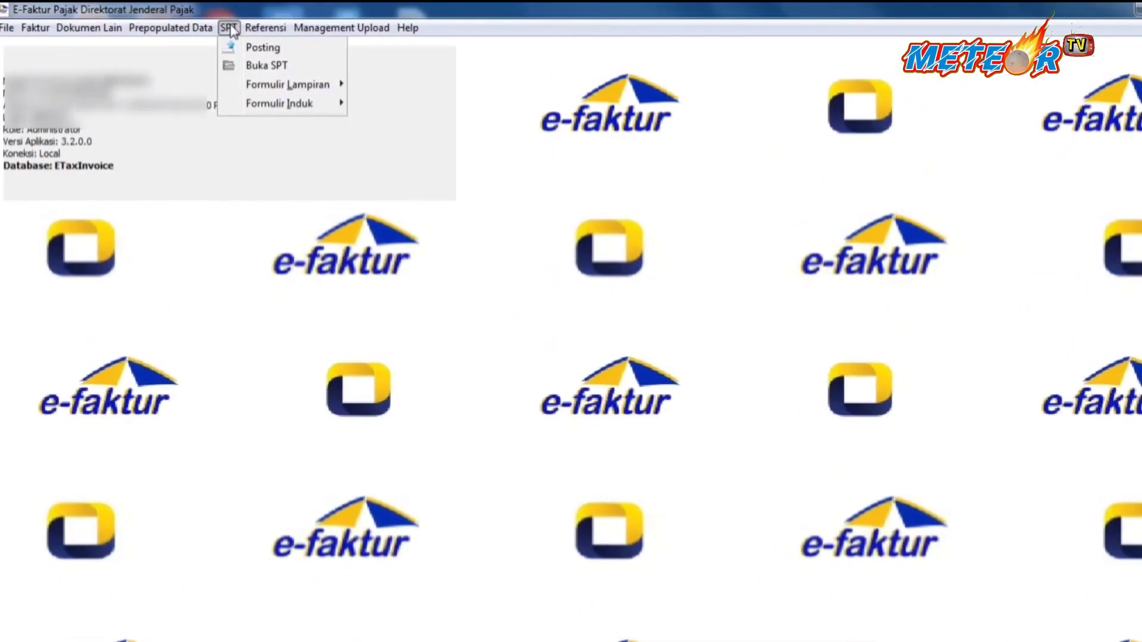
pyautogui.moveTo(280, 103)
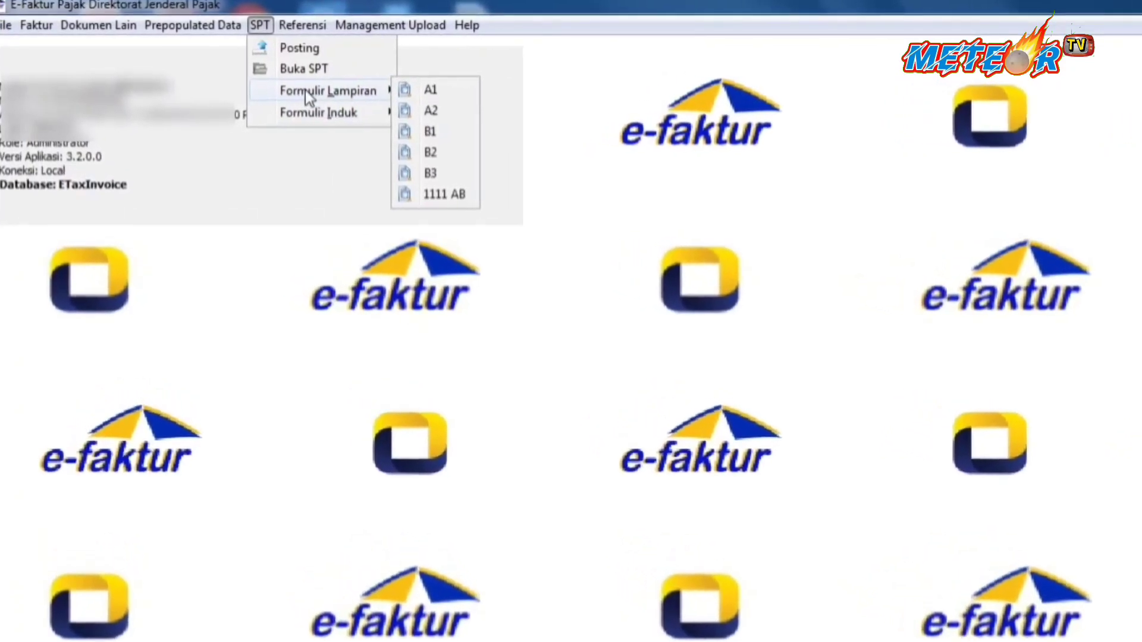
pyautogui.moveTo(37, 25)
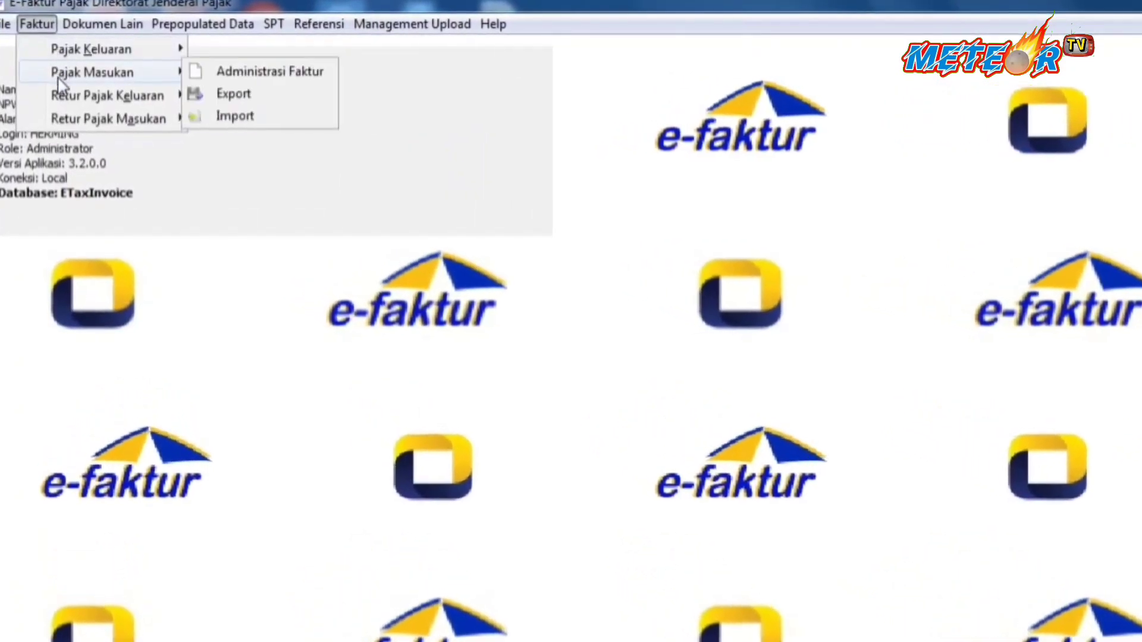
pyautogui.moveTo(66, 118)
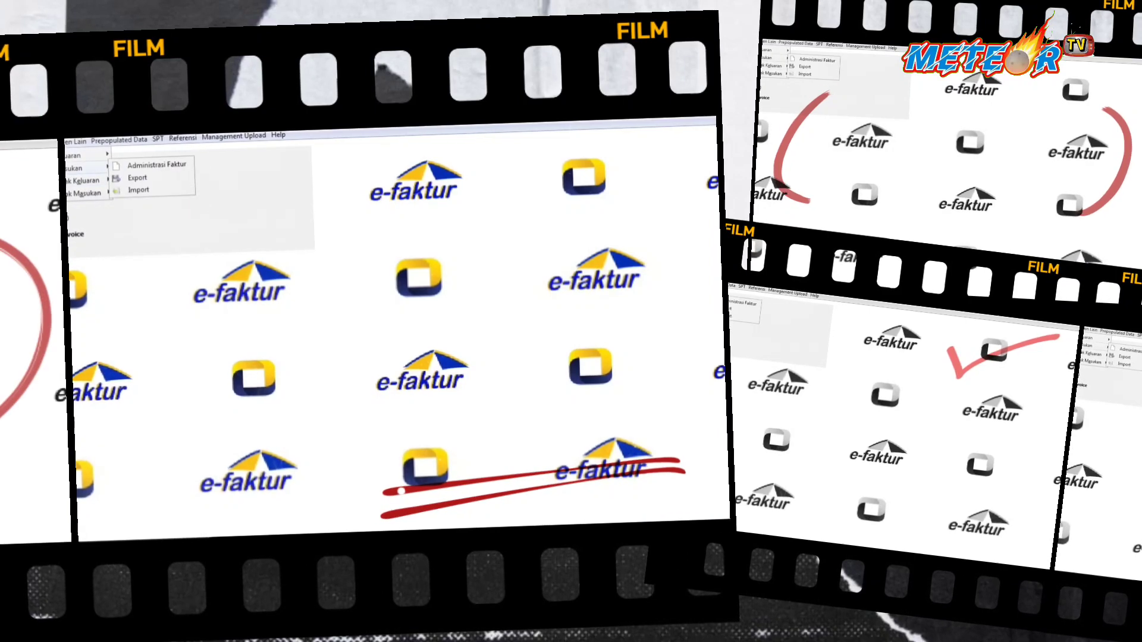
pyautogui.moveTo(161, 141)
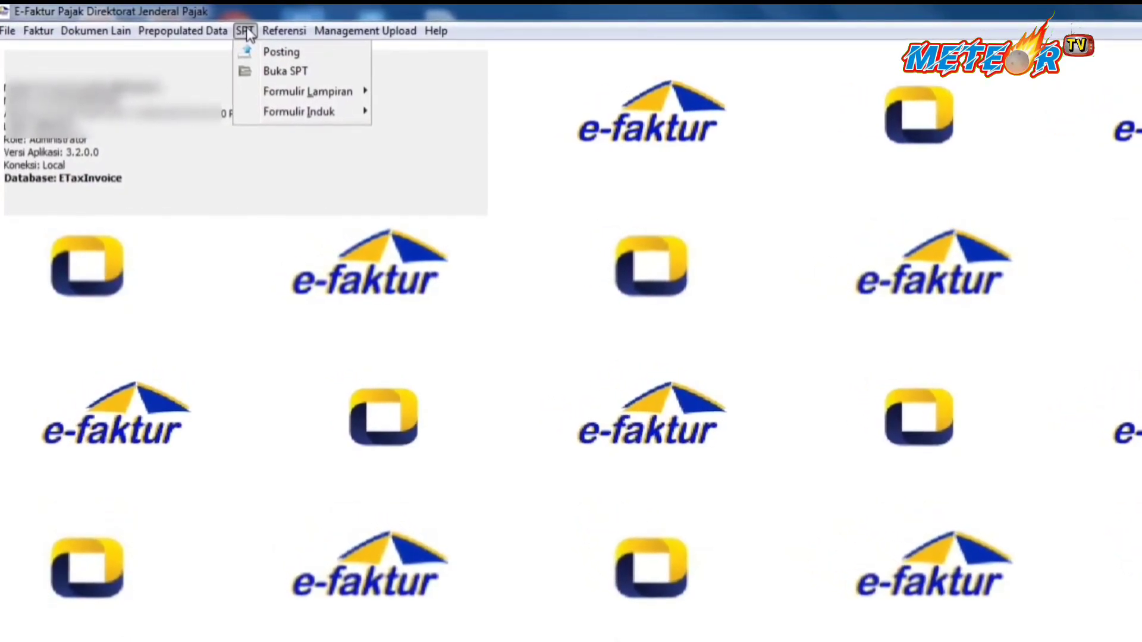
pyautogui.moveTo(301, 113)
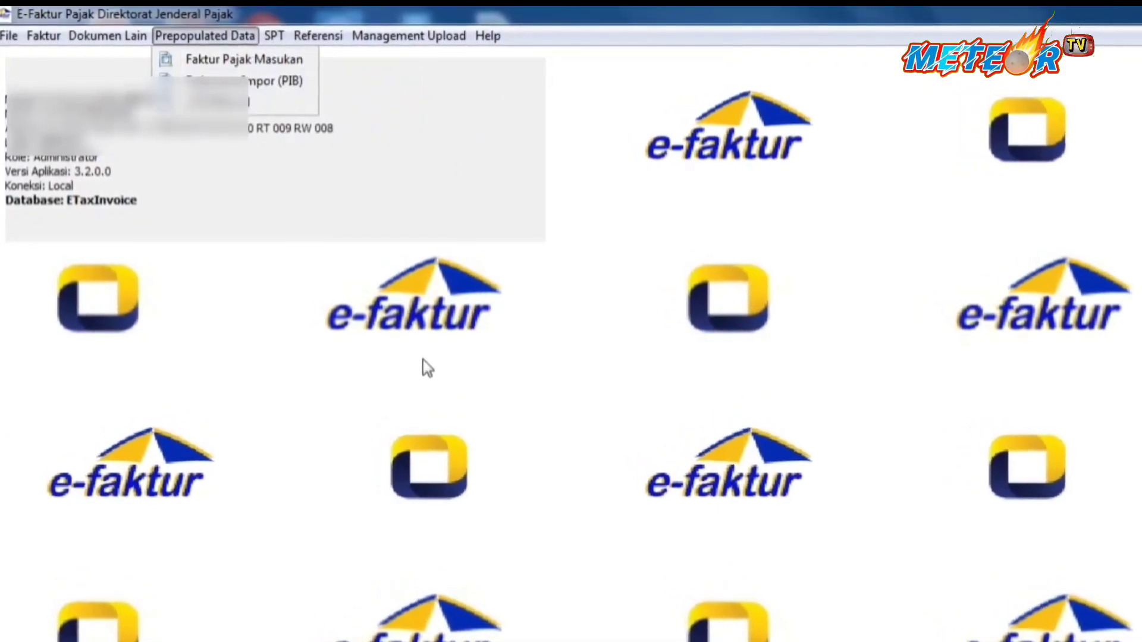
pyautogui.click(421, 357)
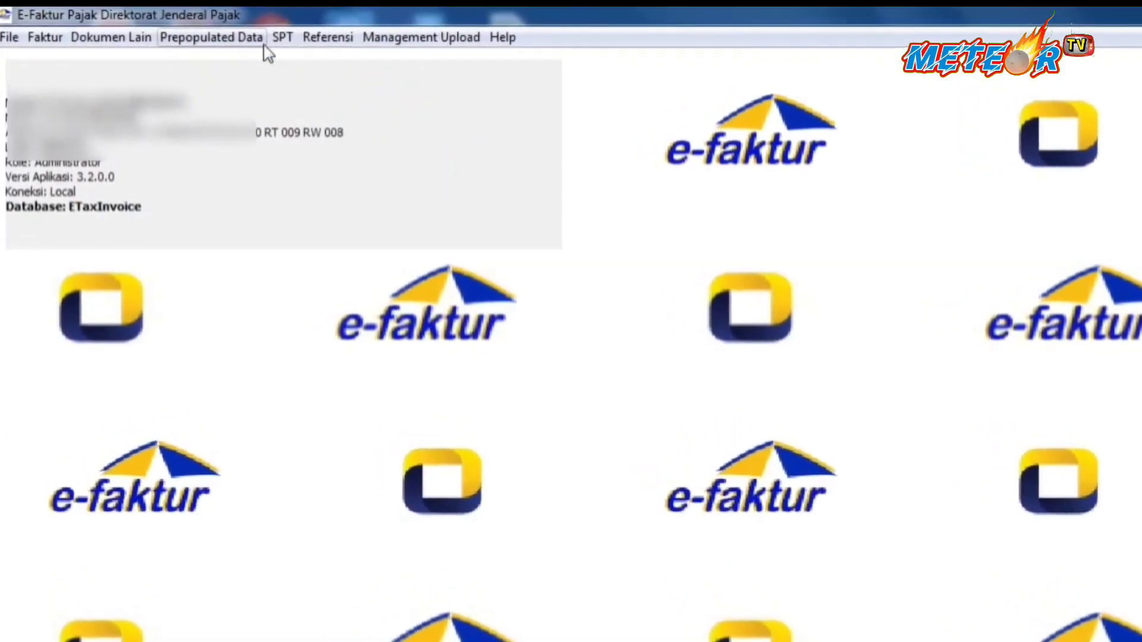
pyautogui.click(285, 38)
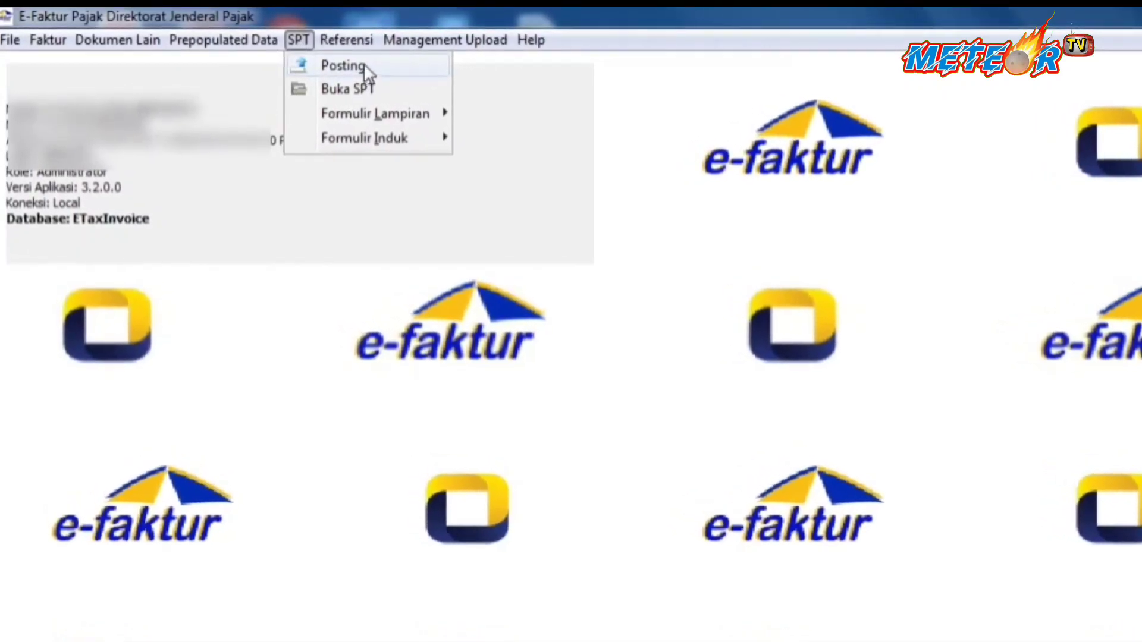
# In SPT Posting, set Masa 07–07, Tahun 2022, Pembetulan 0 and count the PK/PM documents.
pyautogui.click(363, 65)
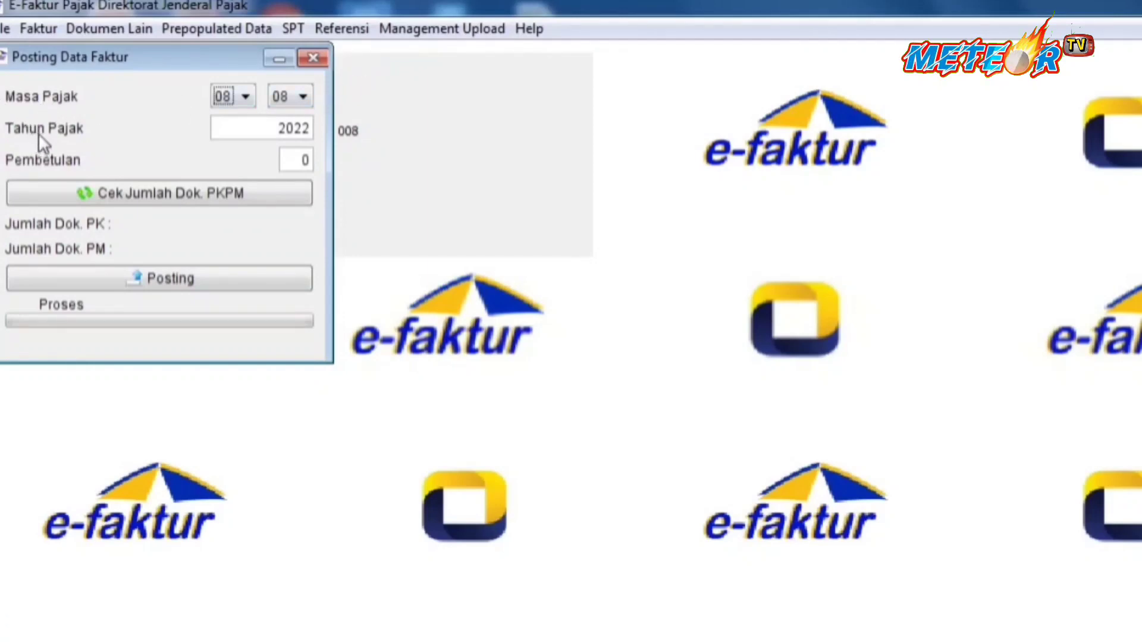
pyautogui.click(299, 97)
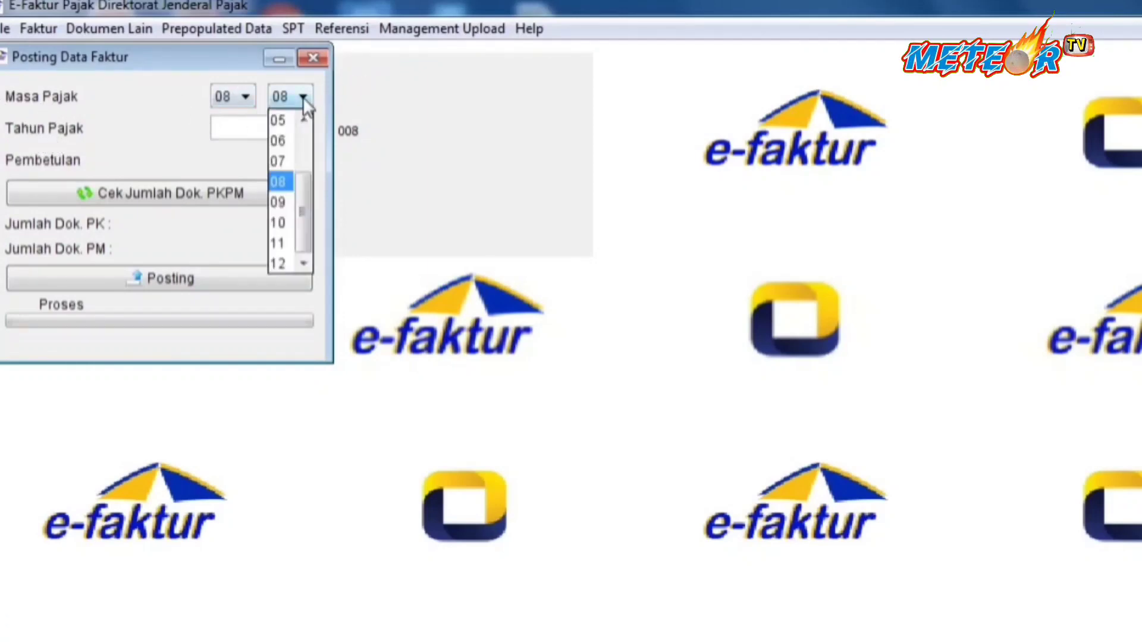
pyautogui.click(290, 158)
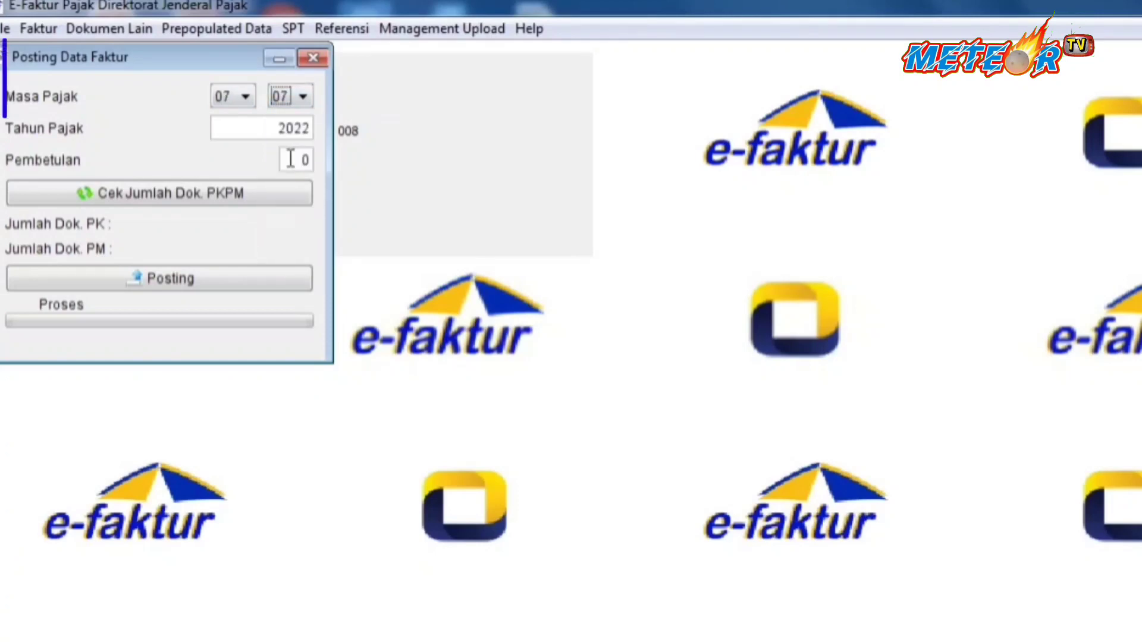
pyautogui.doubleClick(278, 128)
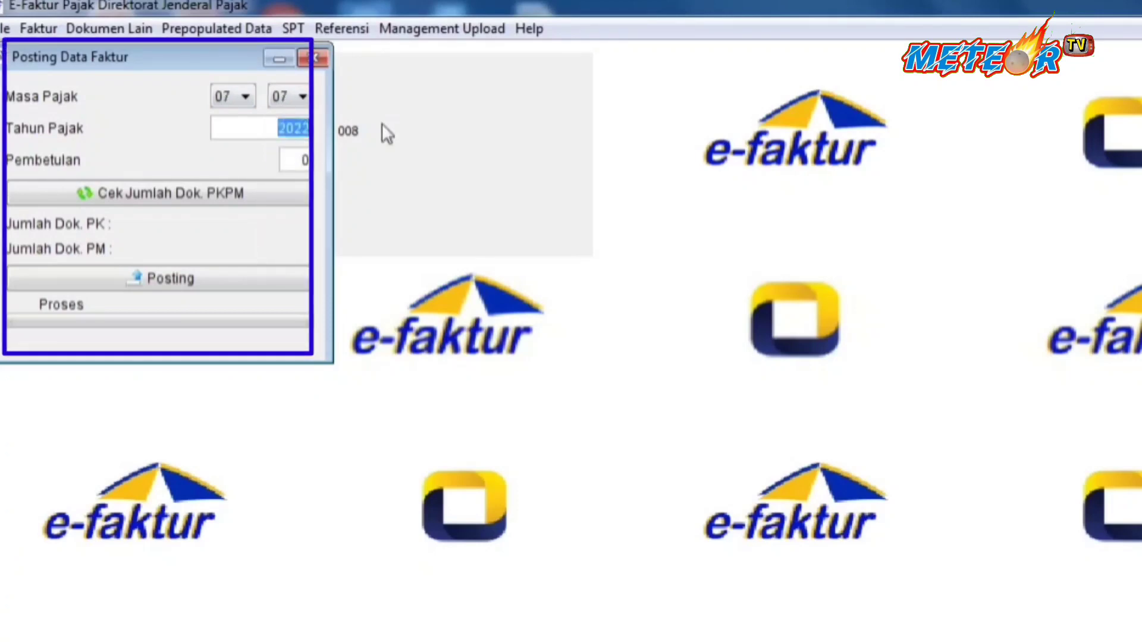
pyautogui.doubleClick(305, 159)
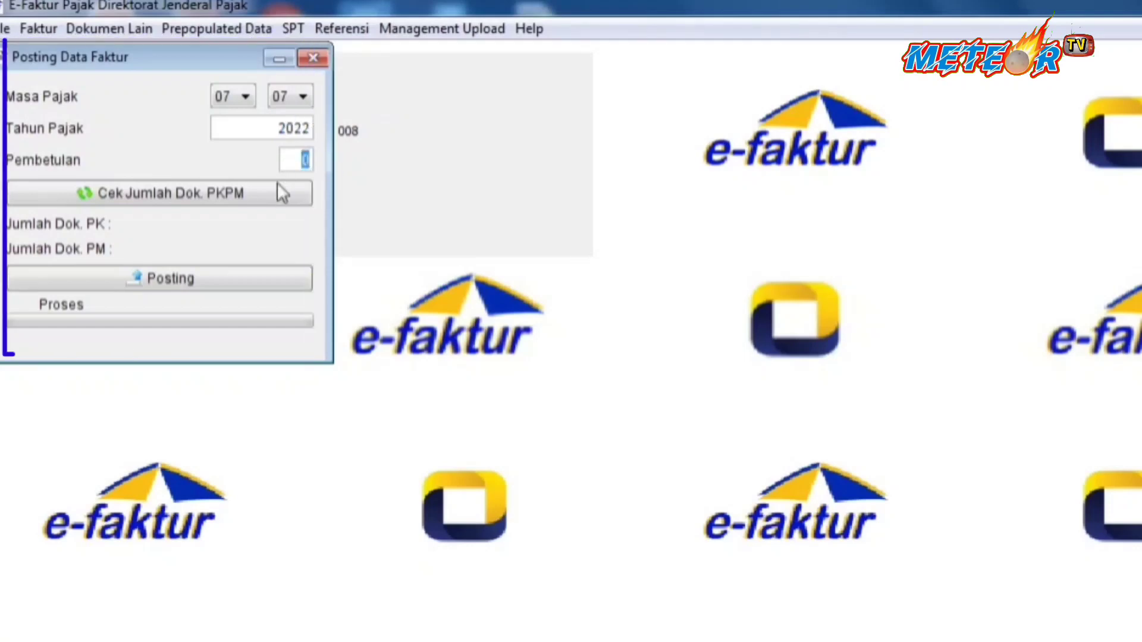
pyautogui.click(137, 195)
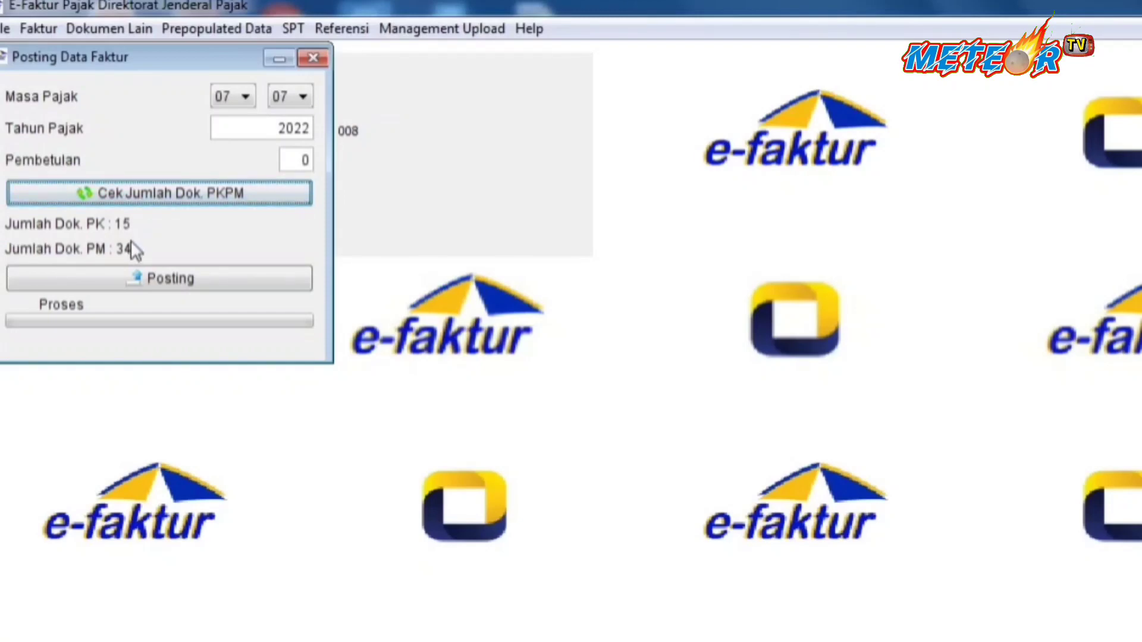
# Post the July 2022 data (15 PK, 34 PM) into the SPT and close the posting window.
pyautogui.click(176, 280)
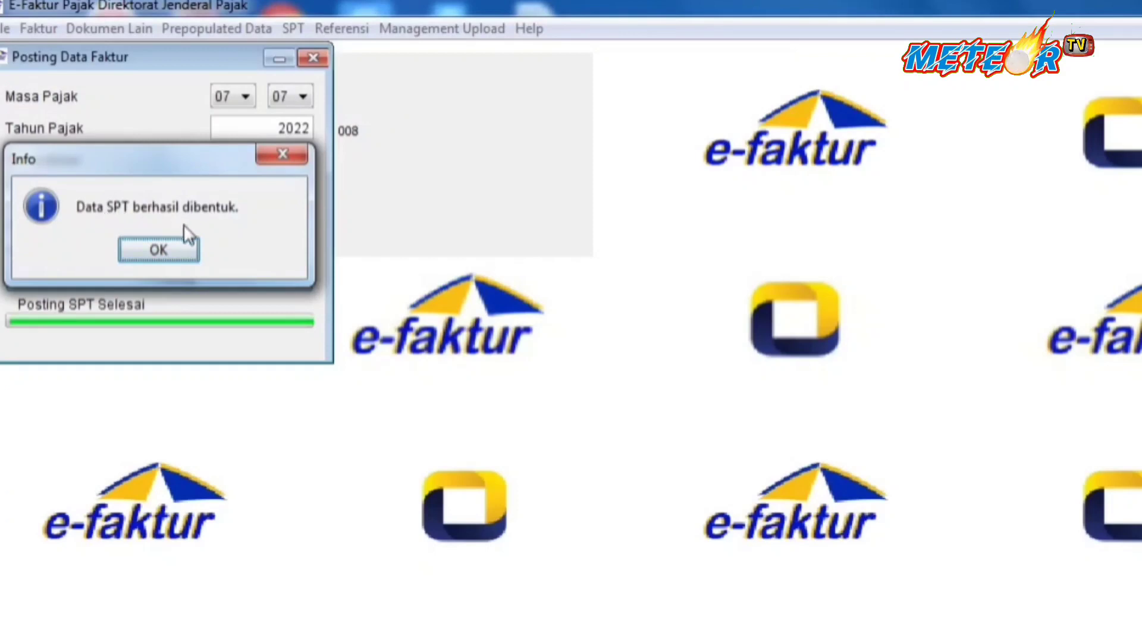
pyautogui.click(179, 251)
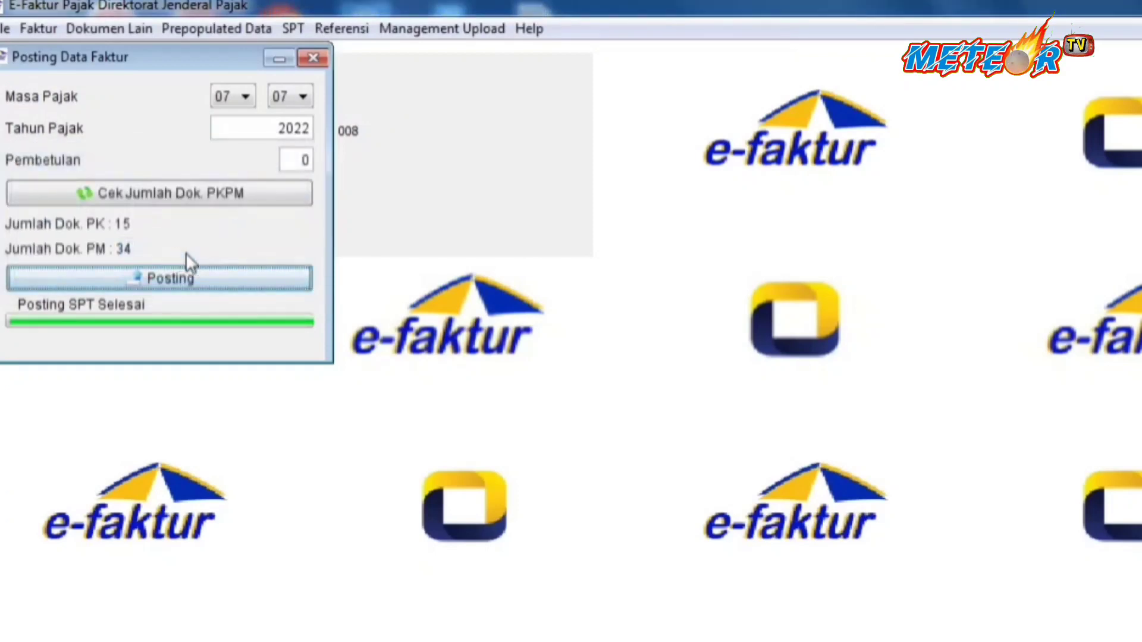
pyautogui.click(317, 57)
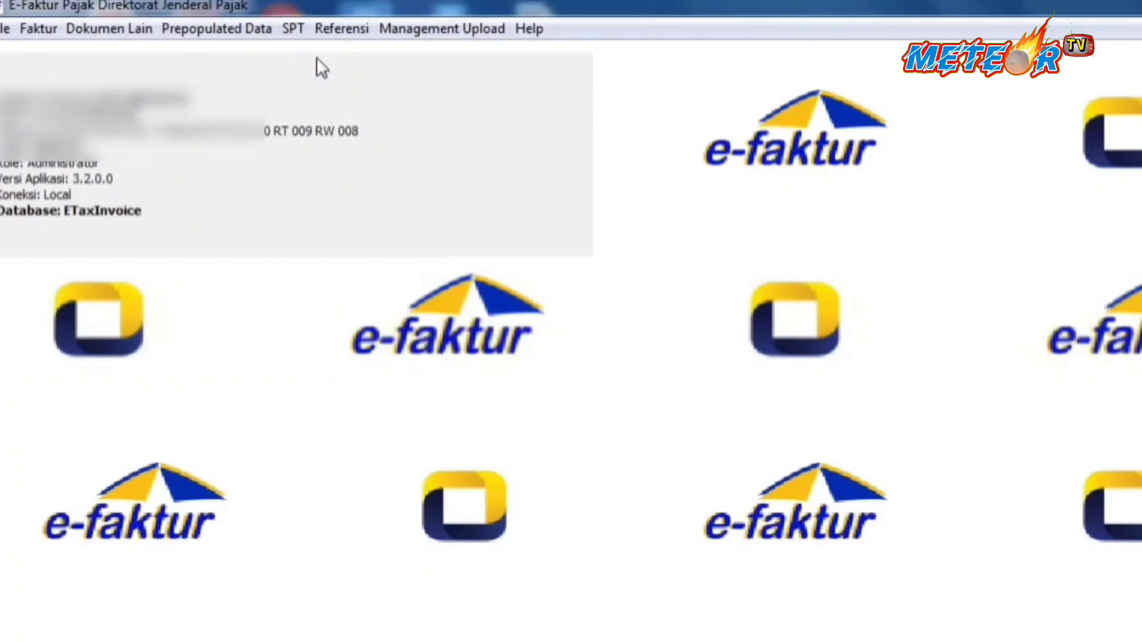
# List the saved SPTs via Buka SPT, count the total records and scroll to the 2022 7-7 row.
pyautogui.click(294, 29)
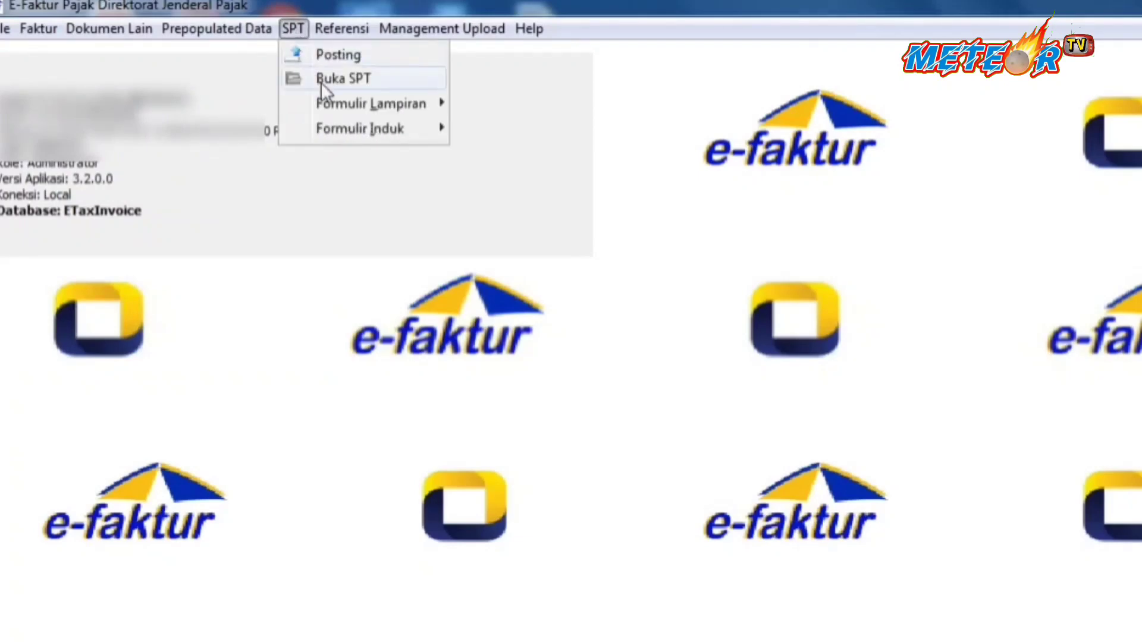
pyautogui.click(360, 83)
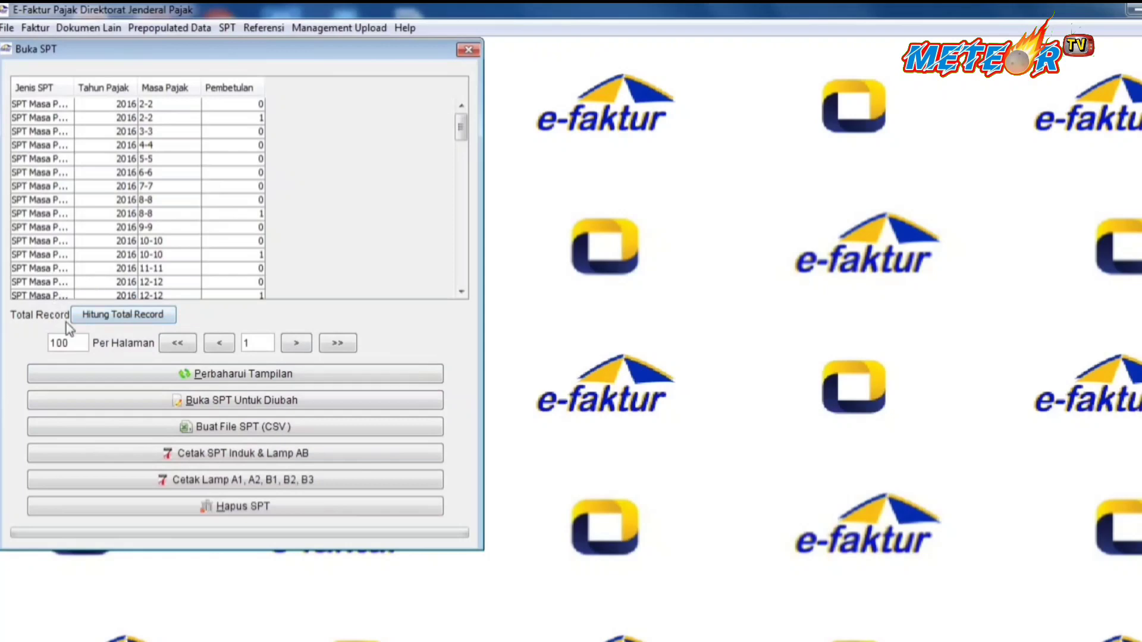
pyautogui.click(153, 314)
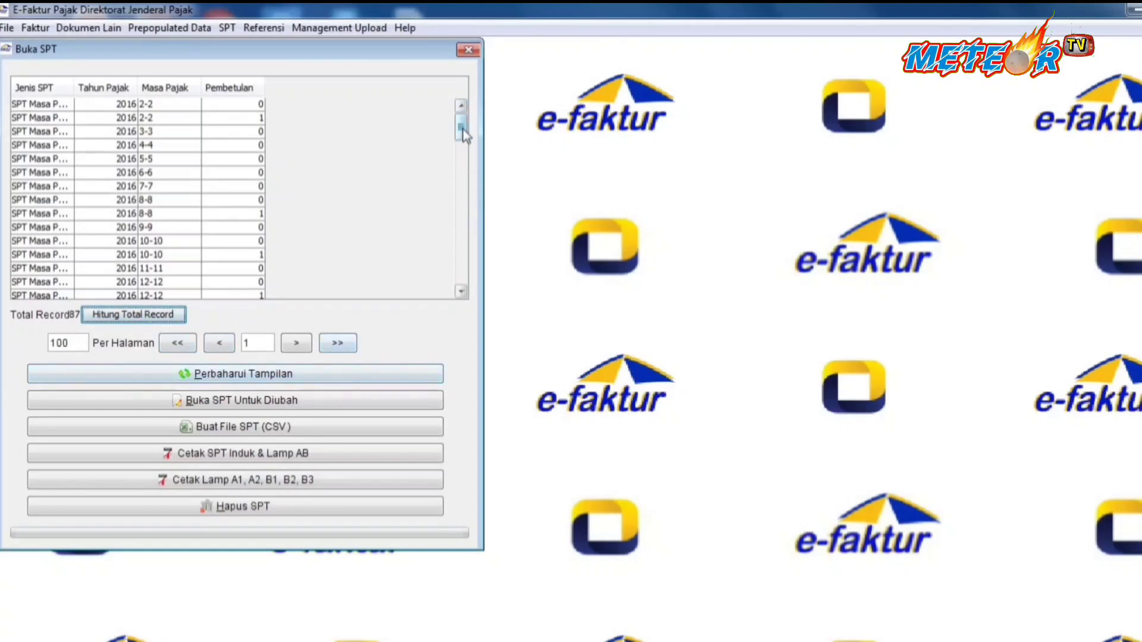
pyautogui.moveTo(461, 128); pyautogui.dragTo(464, 300)
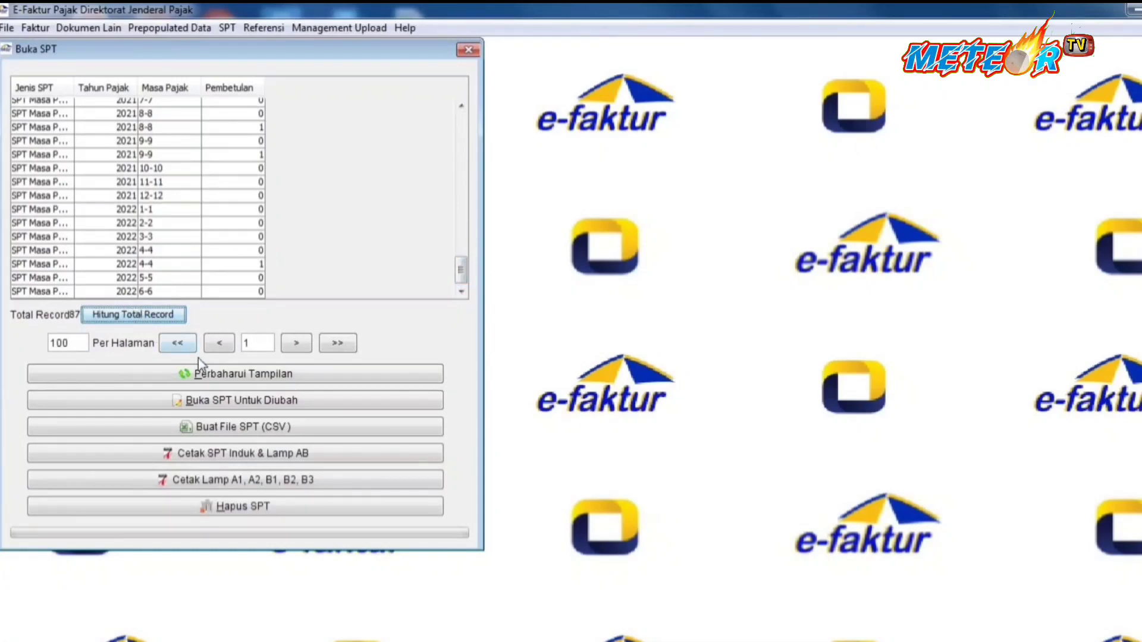
pyautogui.click(244, 376)
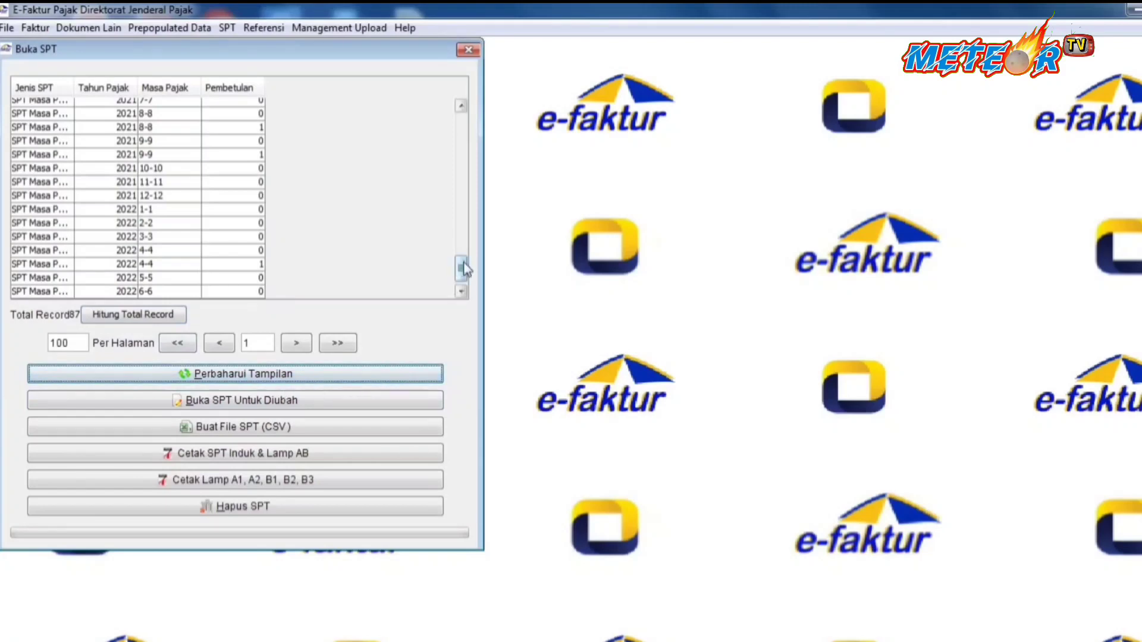
pyautogui.moveTo(461, 268); pyautogui.dragTo(461, 271)
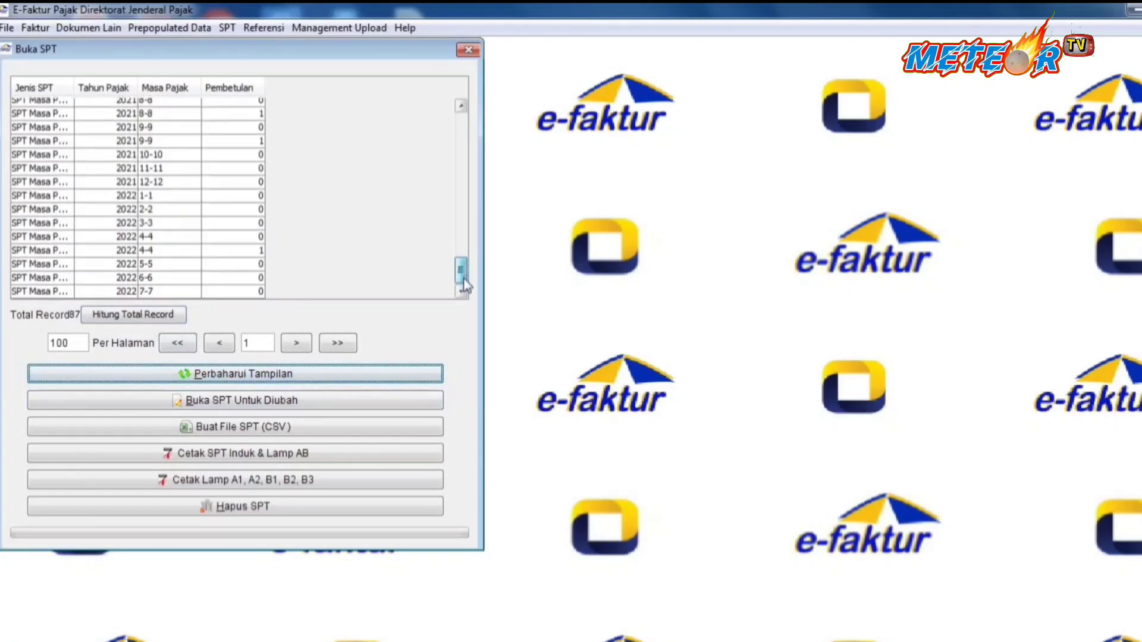
# Open the July 2022 SPT with correction 0 for editing and acknowledge the success message.
pyautogui.click(181, 291)
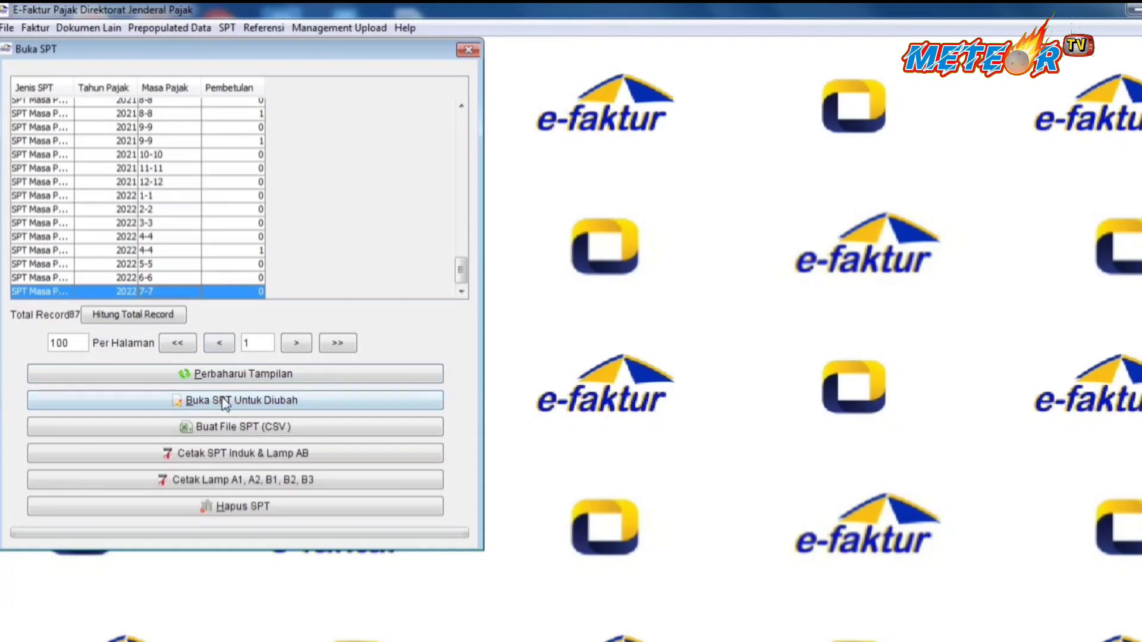
pyautogui.click(254, 408)
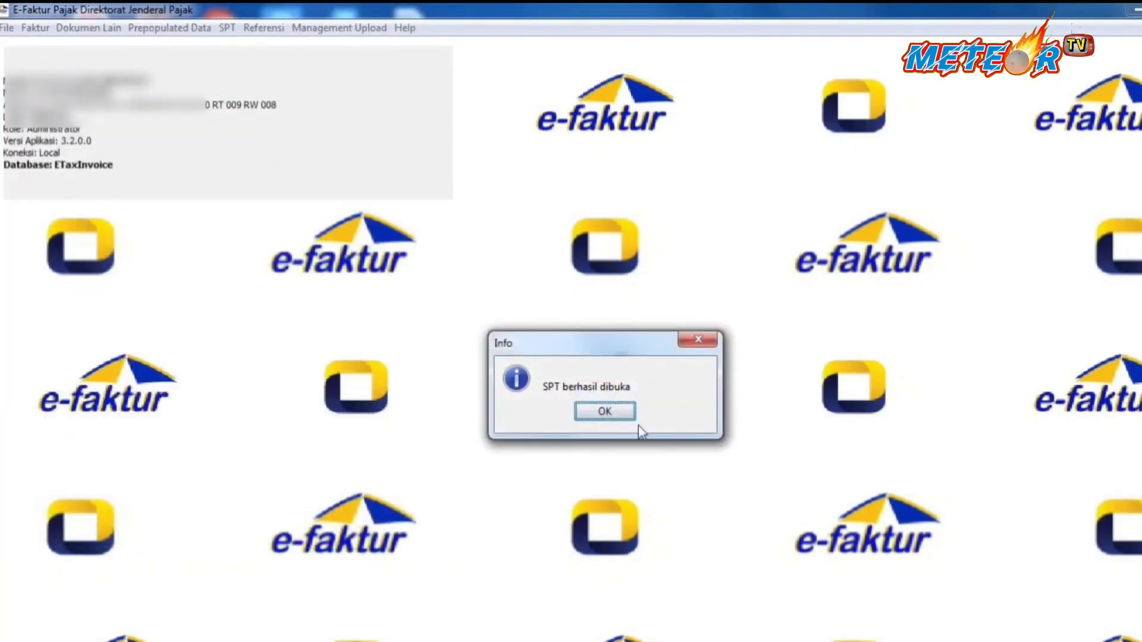
pyautogui.click(619, 414)
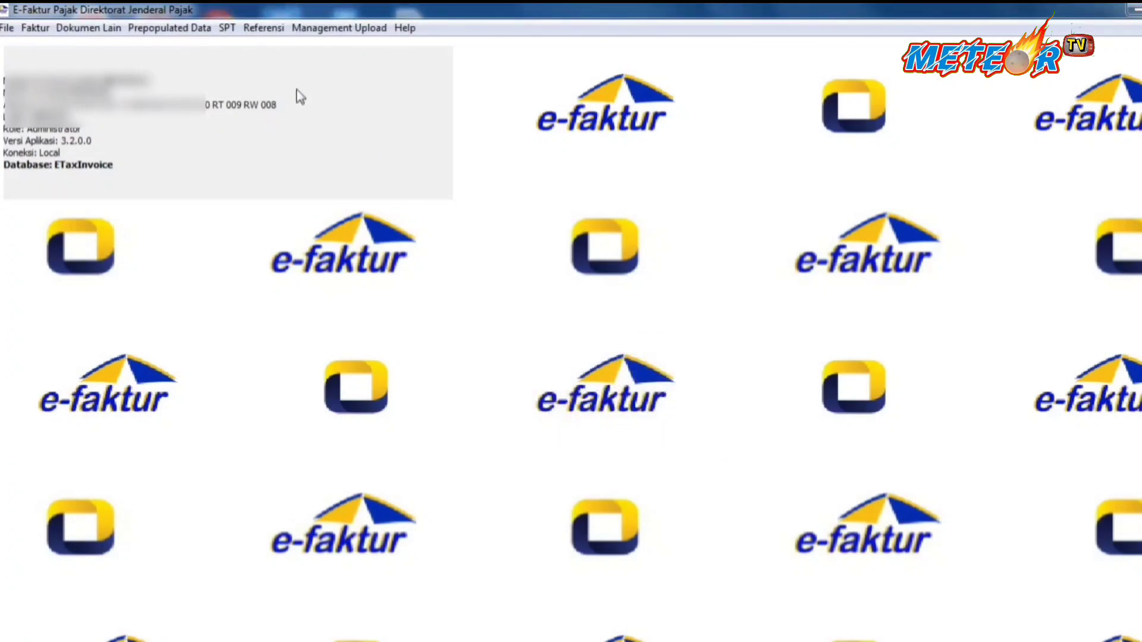
pyautogui.click(221, 33)
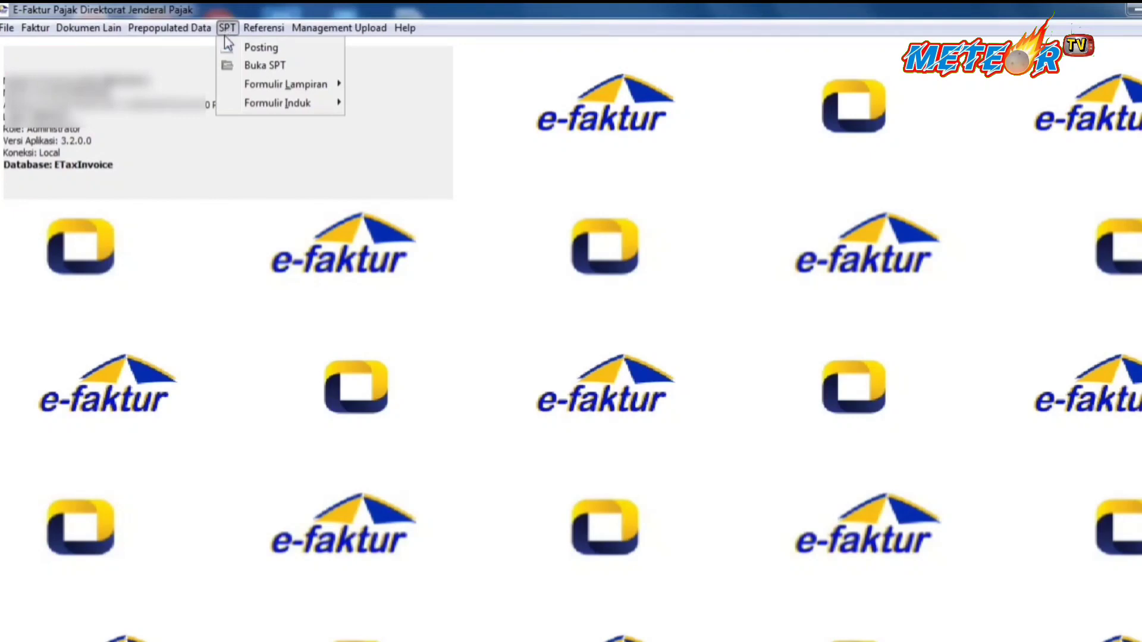
# Open the A2 attachment form, widen its window and NPWP column, then close it.
pyautogui.moveTo(237, 86)
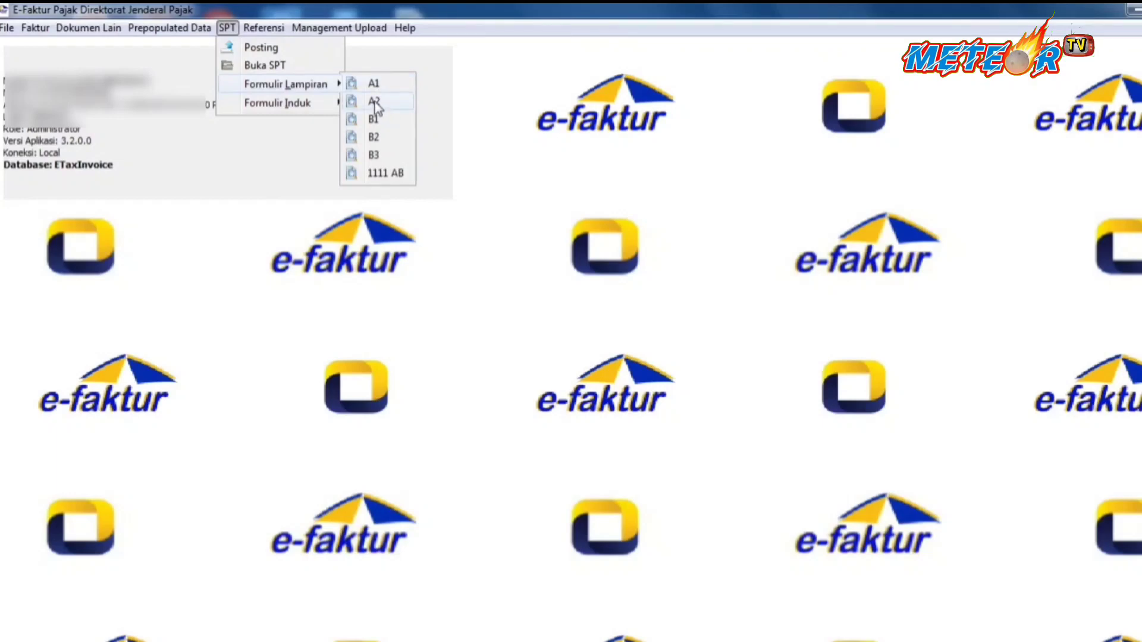
pyautogui.click(373, 102)
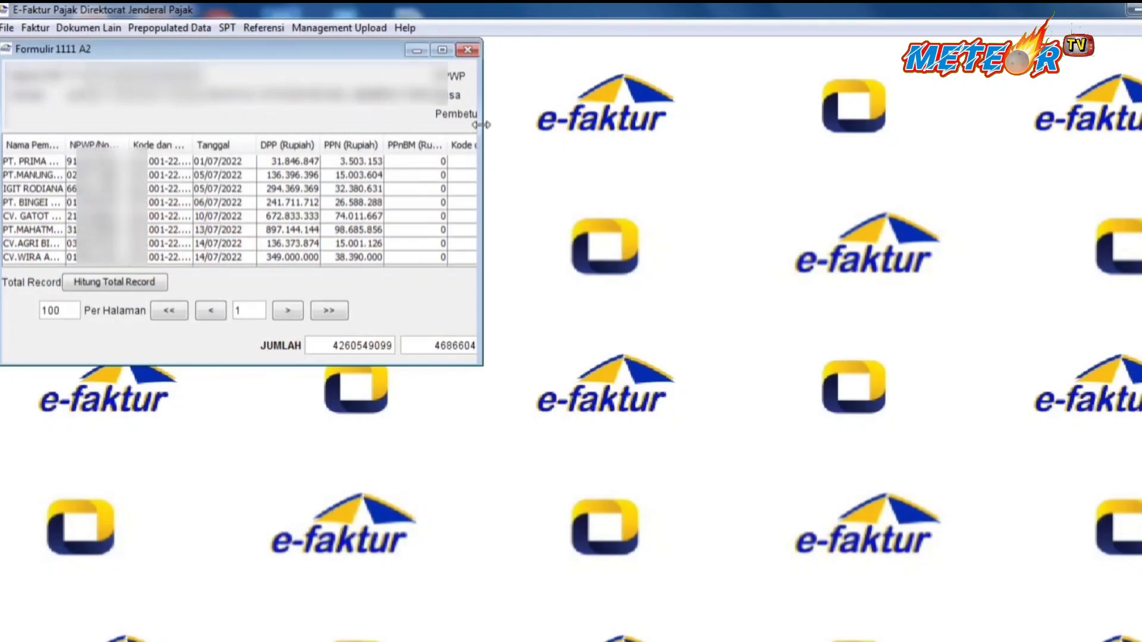
pyautogui.moveTo(483, 76); pyautogui.dragTo(615, 76)
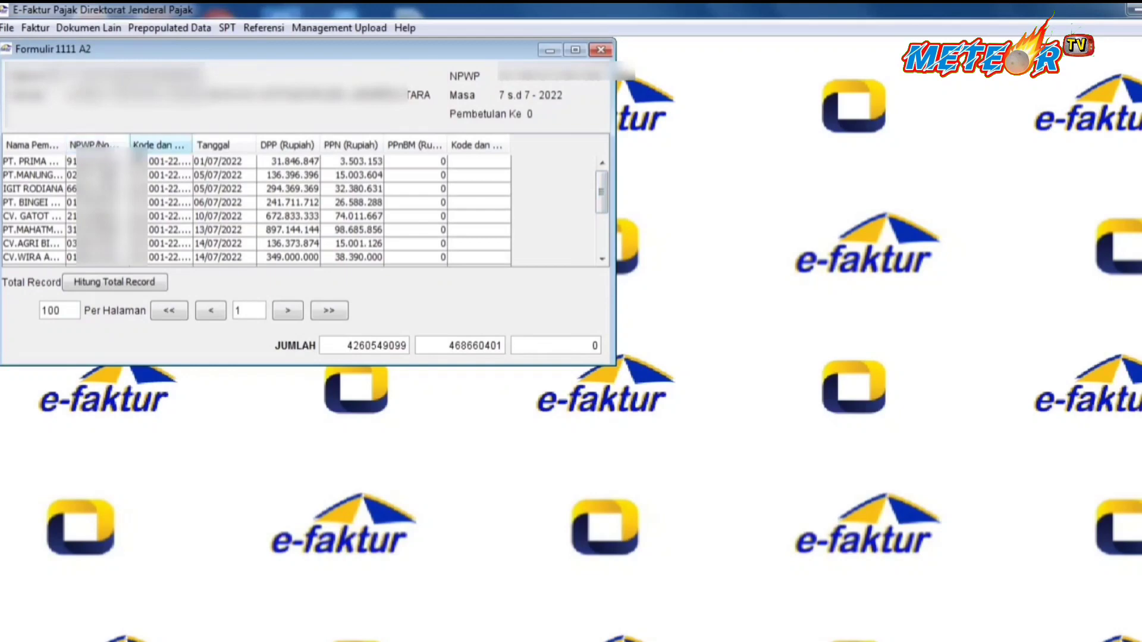
pyautogui.moveTo(128, 145); pyautogui.dragTo(117, 145)
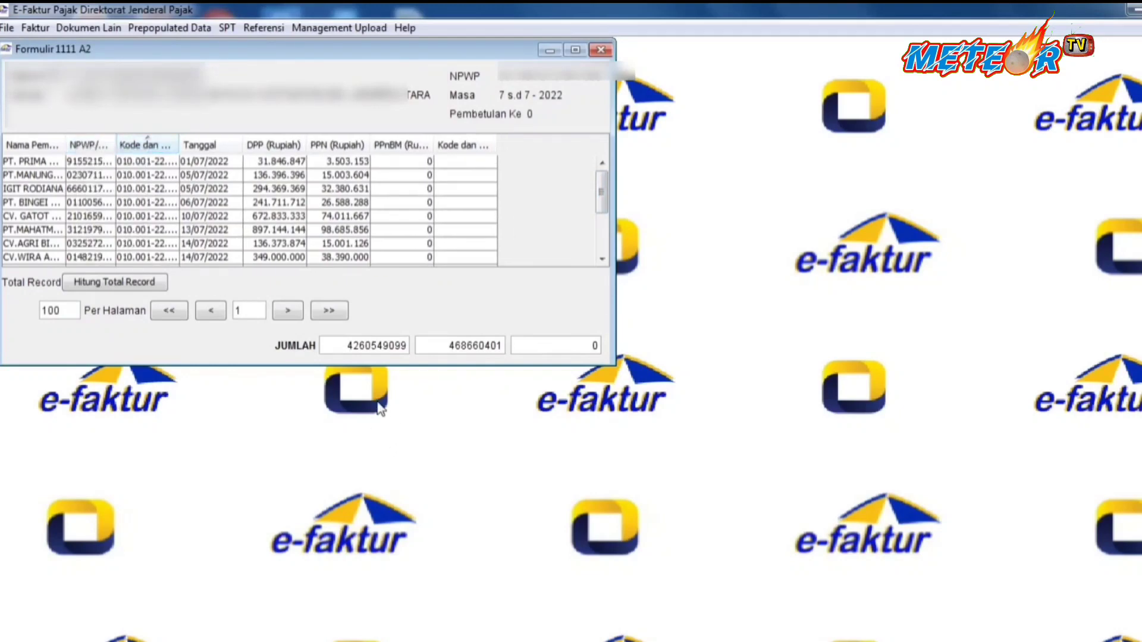
pyautogui.click(601, 50)
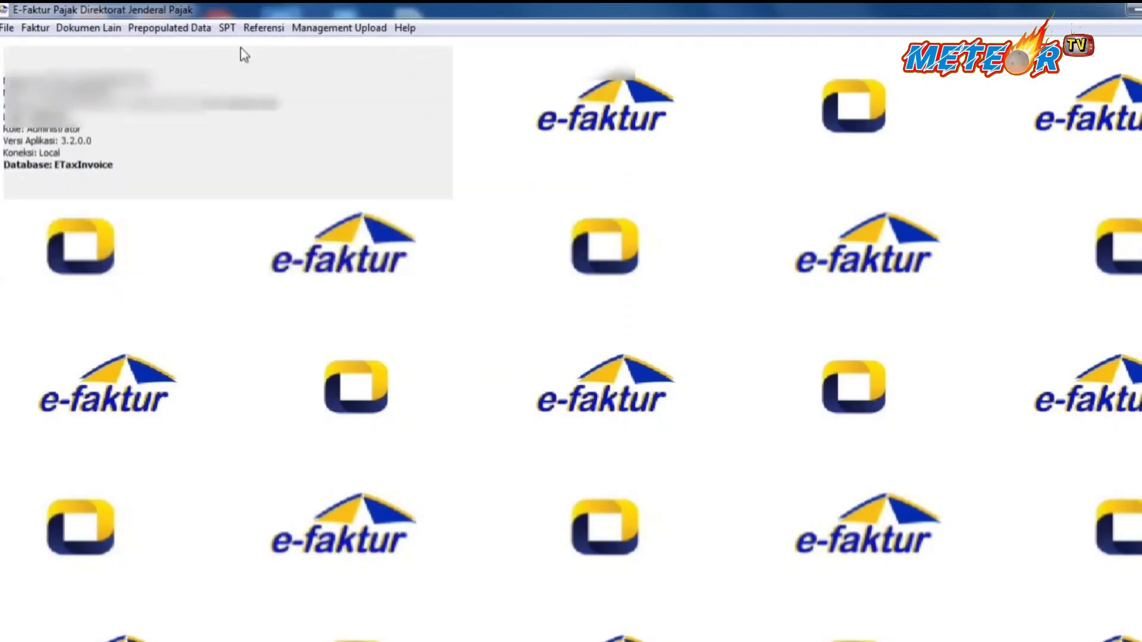
pyautogui.click(226, 28)
pyautogui.moveTo(321, 84)
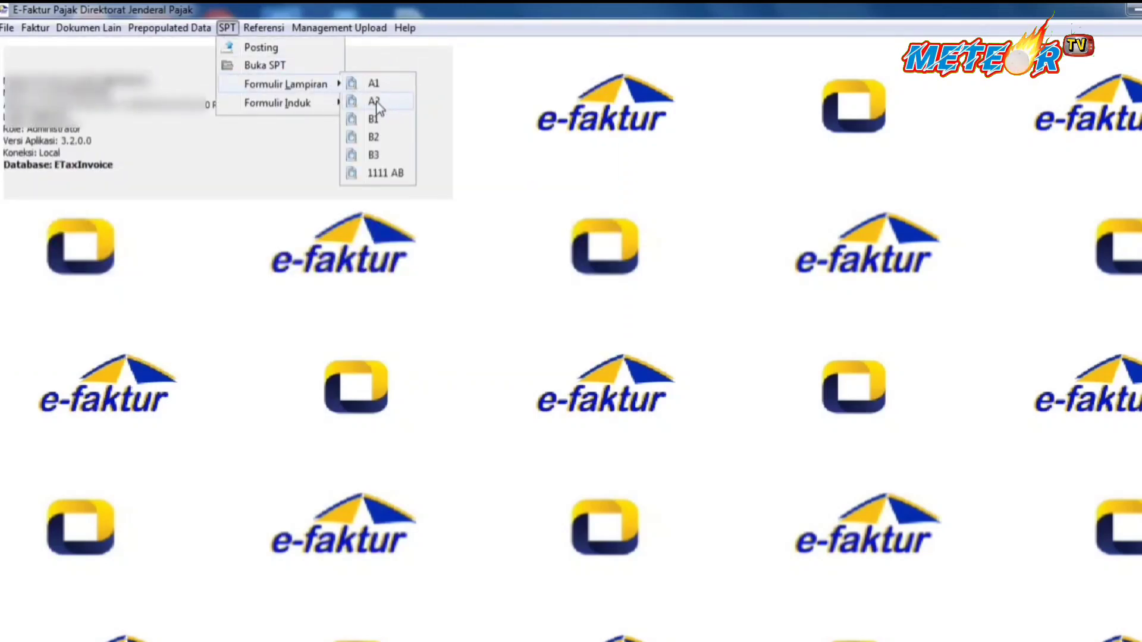
pyautogui.click(309, 253)
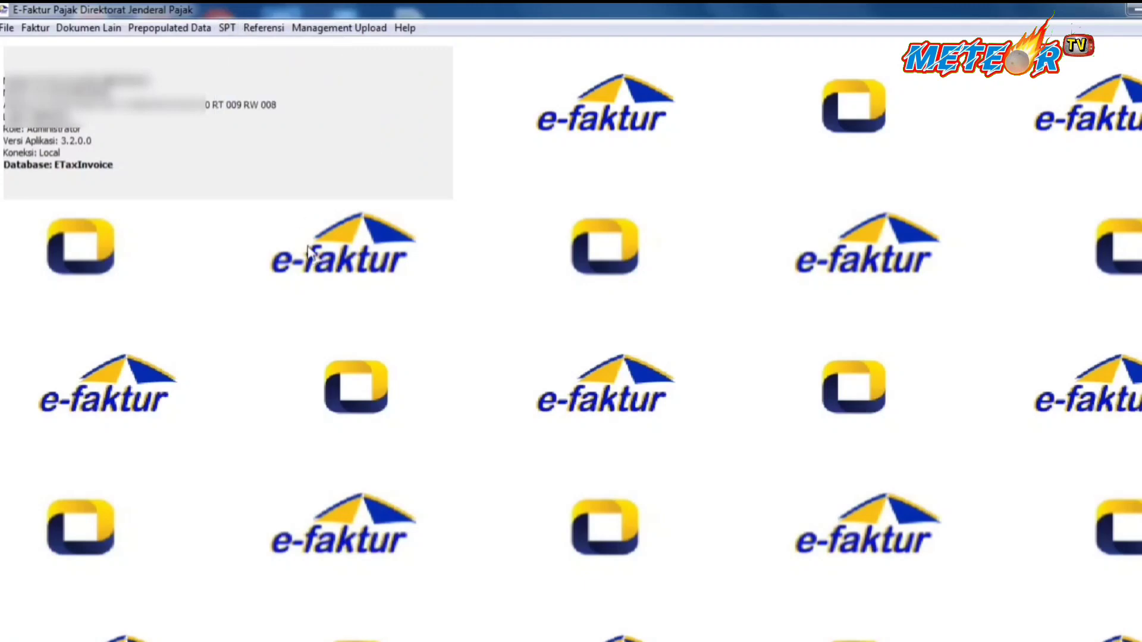
# Reopen Formulir 1111 A2, resize it and select the PPN total 468660401.
pyautogui.click(229, 28)
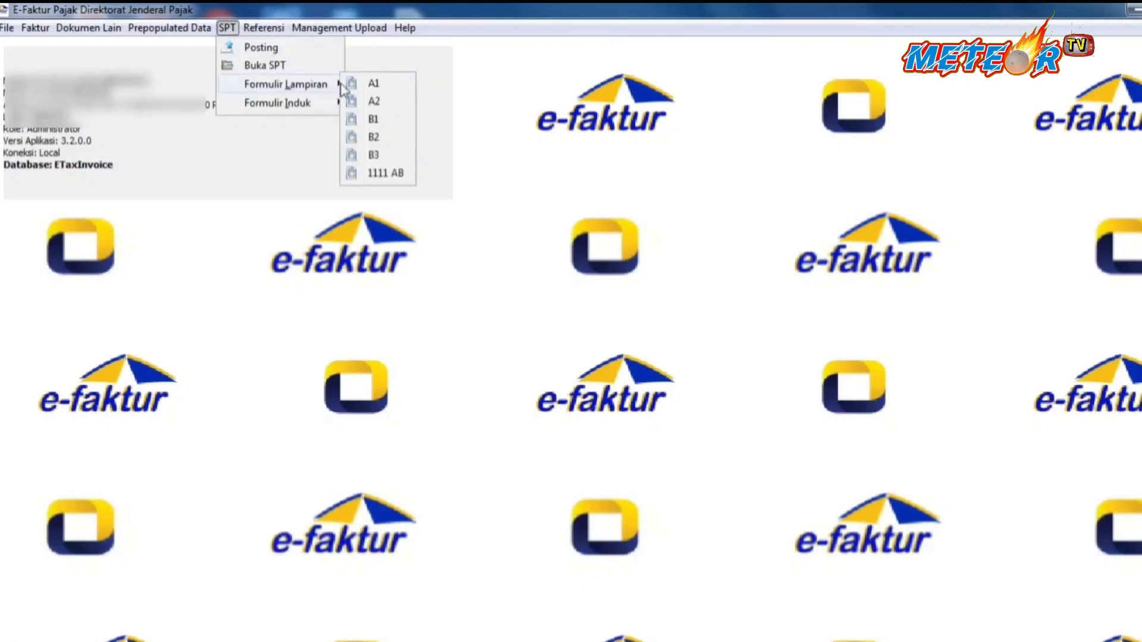
pyautogui.click(373, 101)
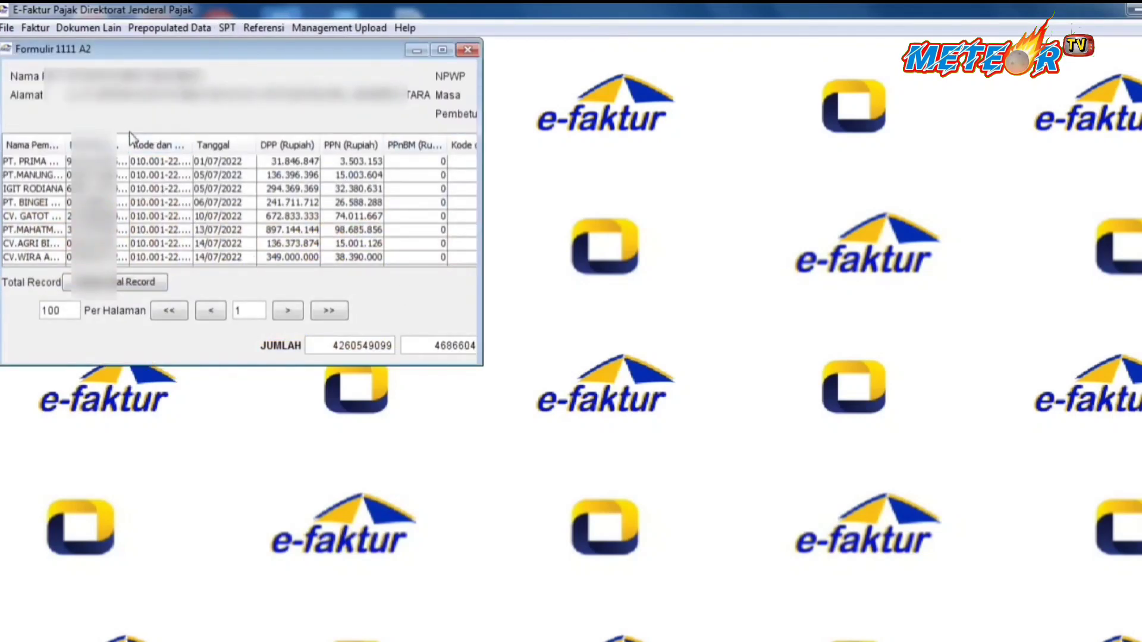
pyautogui.moveTo(129, 141); pyautogui.dragTo(122, 141)
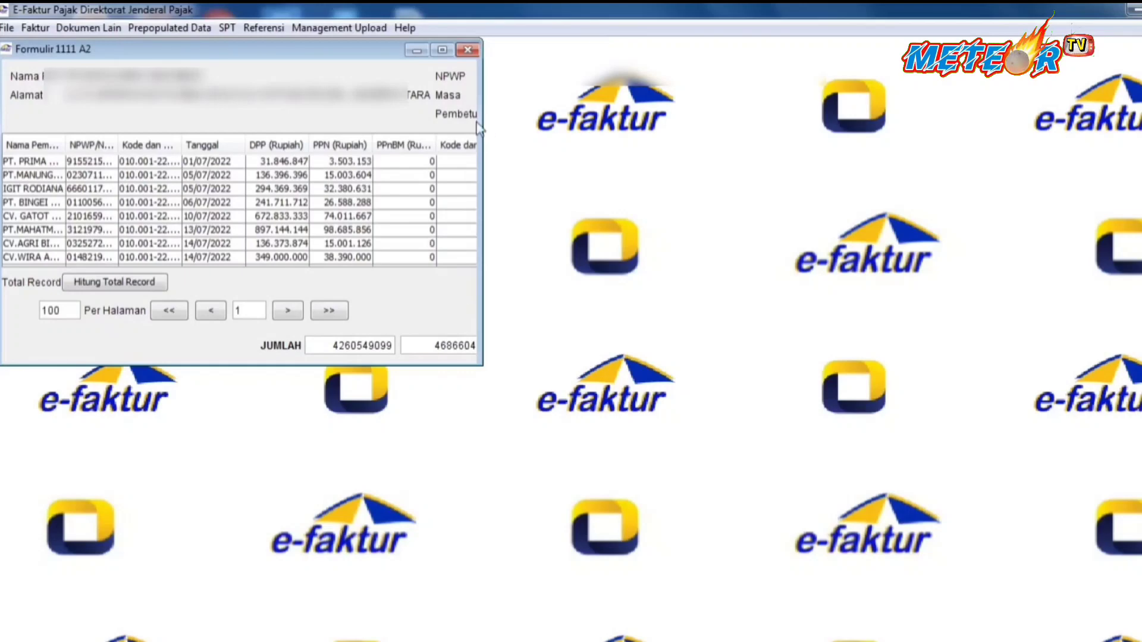
pyautogui.moveTo(477, 120); pyautogui.dragTo(529, 121)
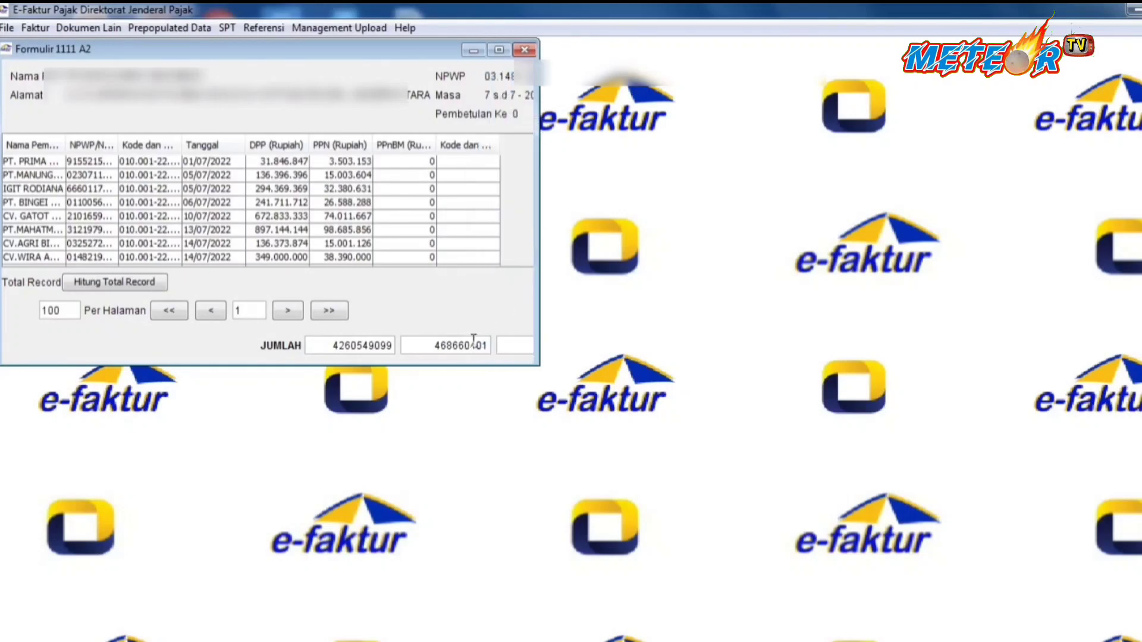
pyautogui.moveTo(436, 346); pyautogui.dragTo(498, 352)
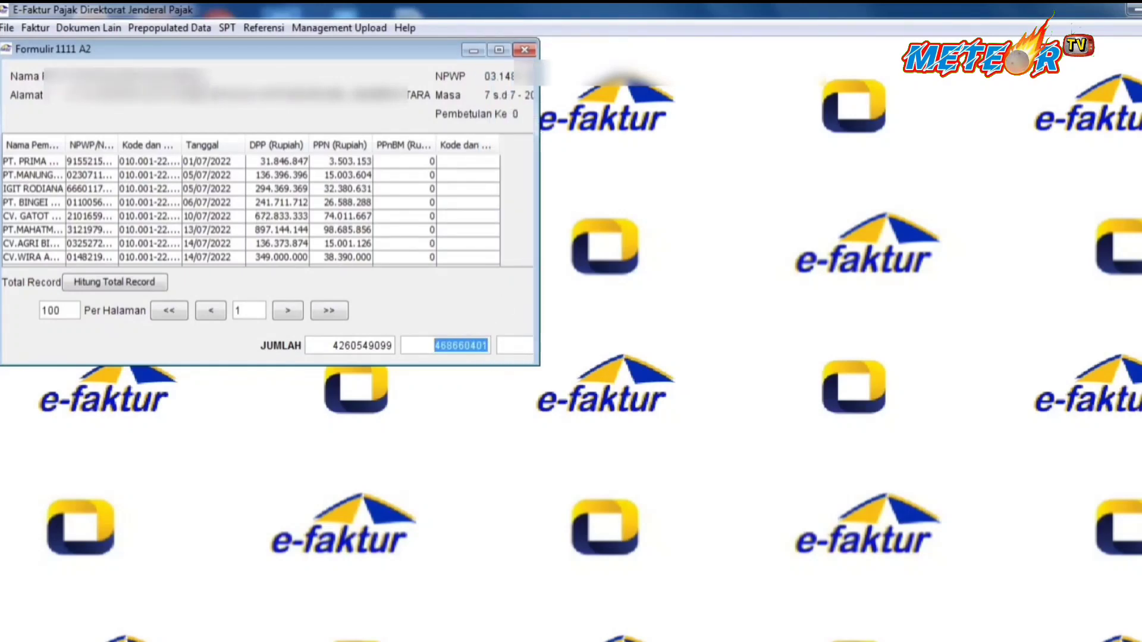
pyautogui.click(228, 28)
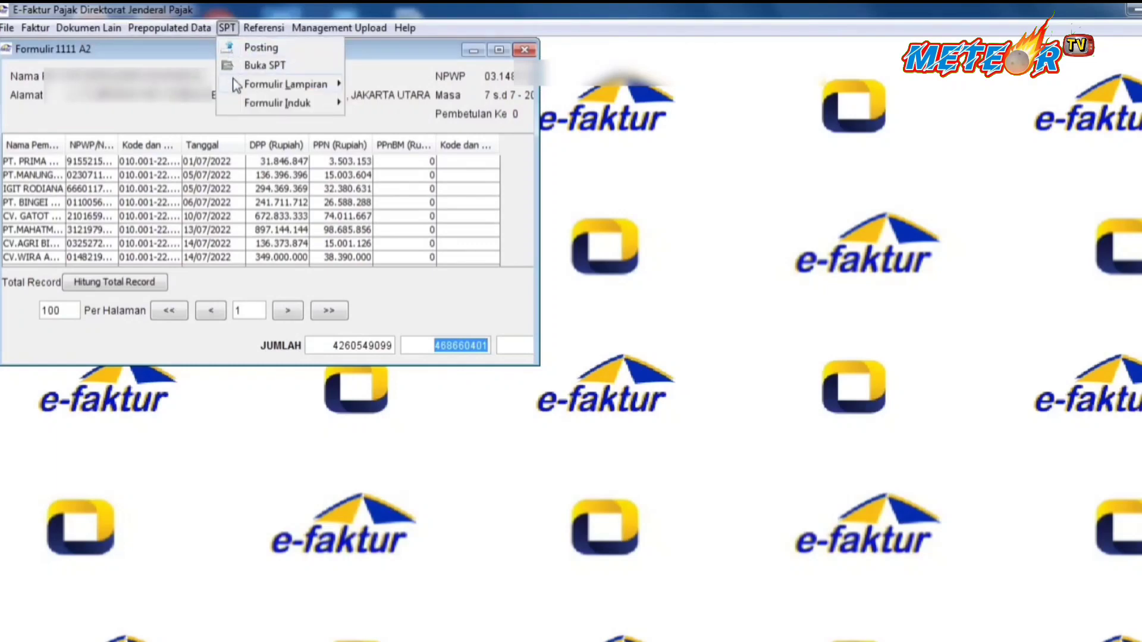
pyautogui.moveTo(258, 101)
pyautogui.moveTo(324, 85)
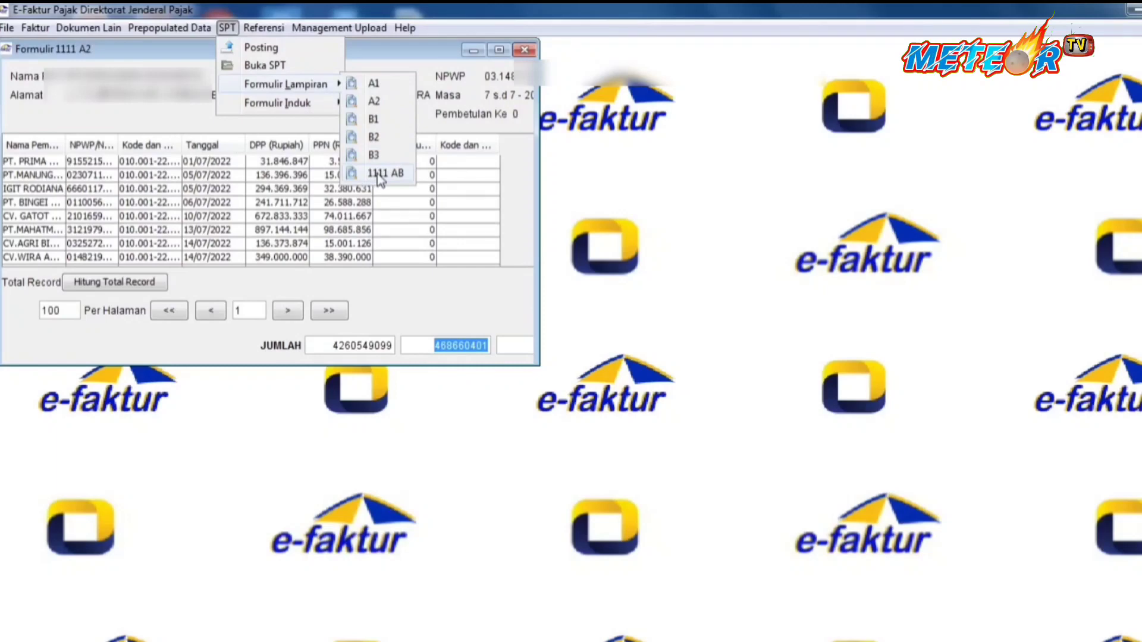
# Open Formulir 1111 AB and highlight the B.1 delivery amount 4.260.549.099 and the first B.2 amount.
pyautogui.click(384, 174)
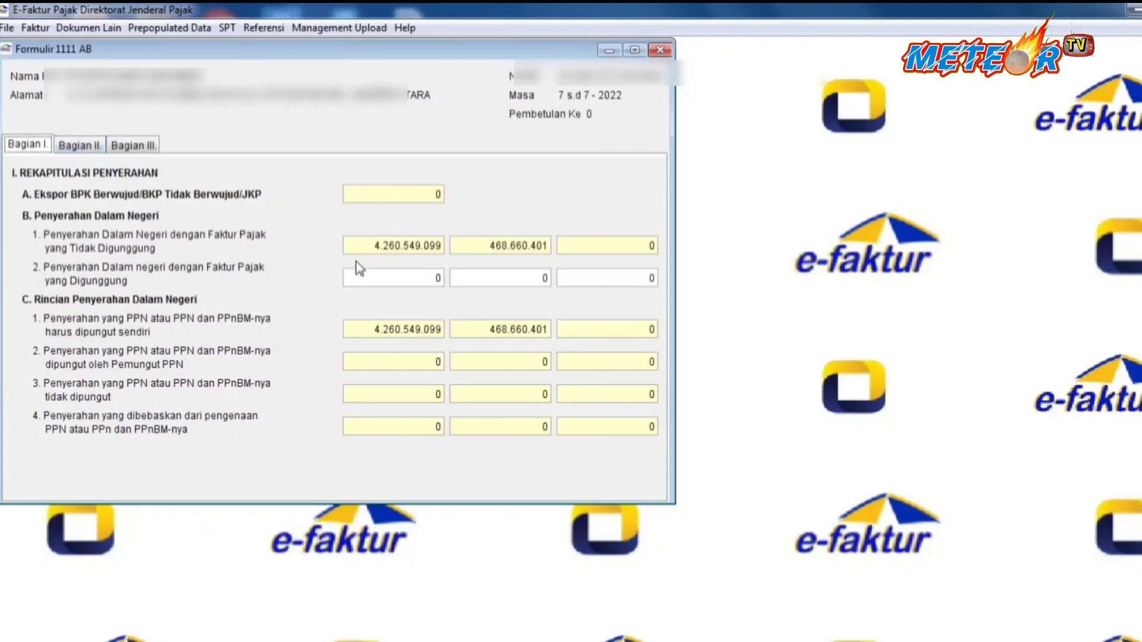
pyautogui.moveTo(374, 242); pyautogui.dragTo(588, 279)
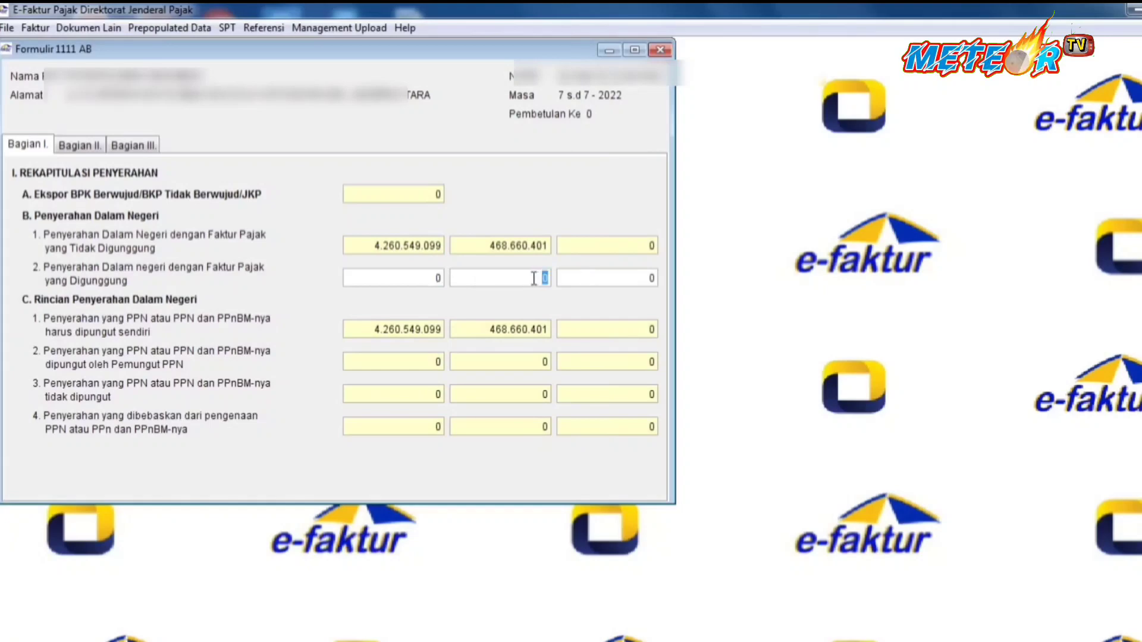
pyautogui.moveTo(438, 278); pyautogui.dragTo(452, 278)
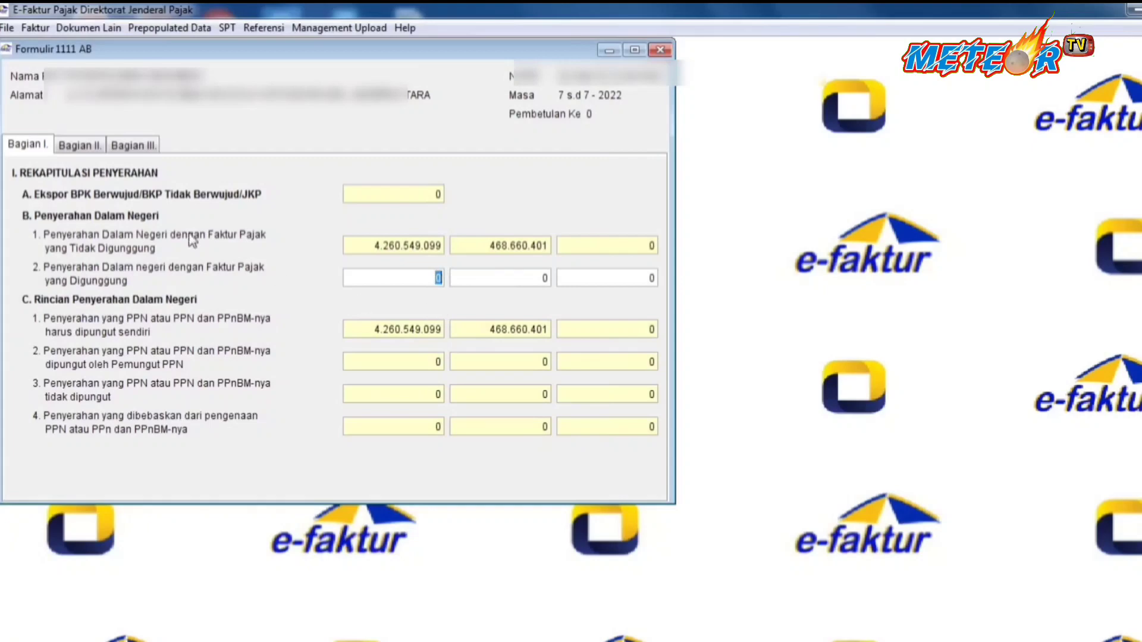
# Compare Bagian II with Bagian I's B.1 and B.2 fields, ending on the Bagian II acquisition recap.
pyautogui.click(95, 156)
pyautogui.click(369, 249)
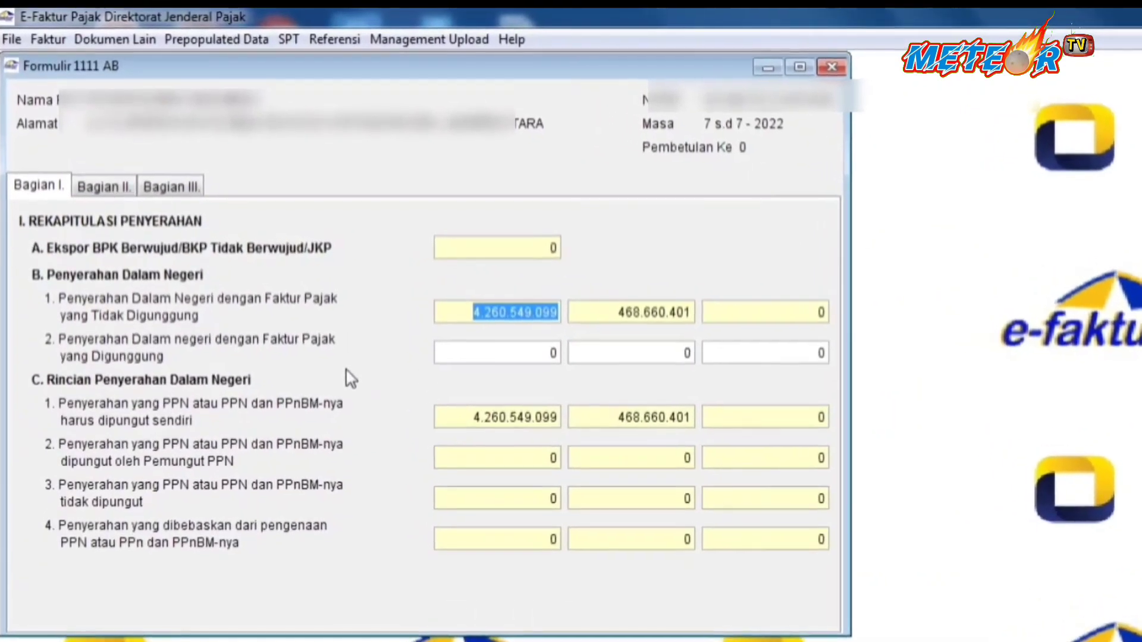
pyautogui.click(487, 352)
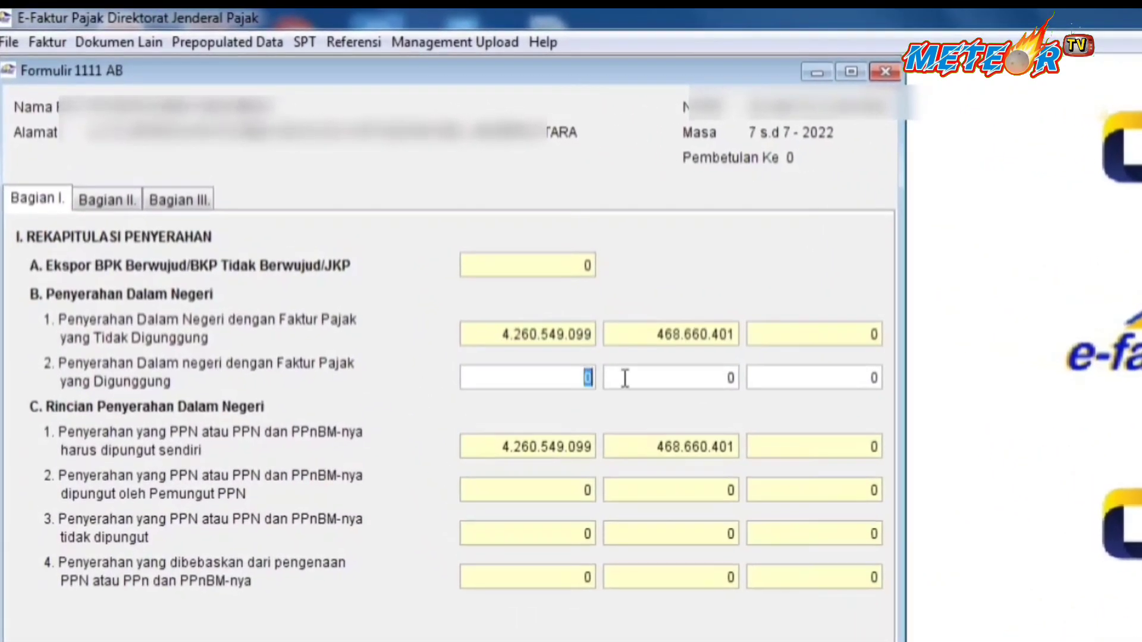
pyautogui.click(641, 381)
pyautogui.click(580, 380)
pyautogui.doubleClick(583, 378)
pyautogui.click(127, 211)
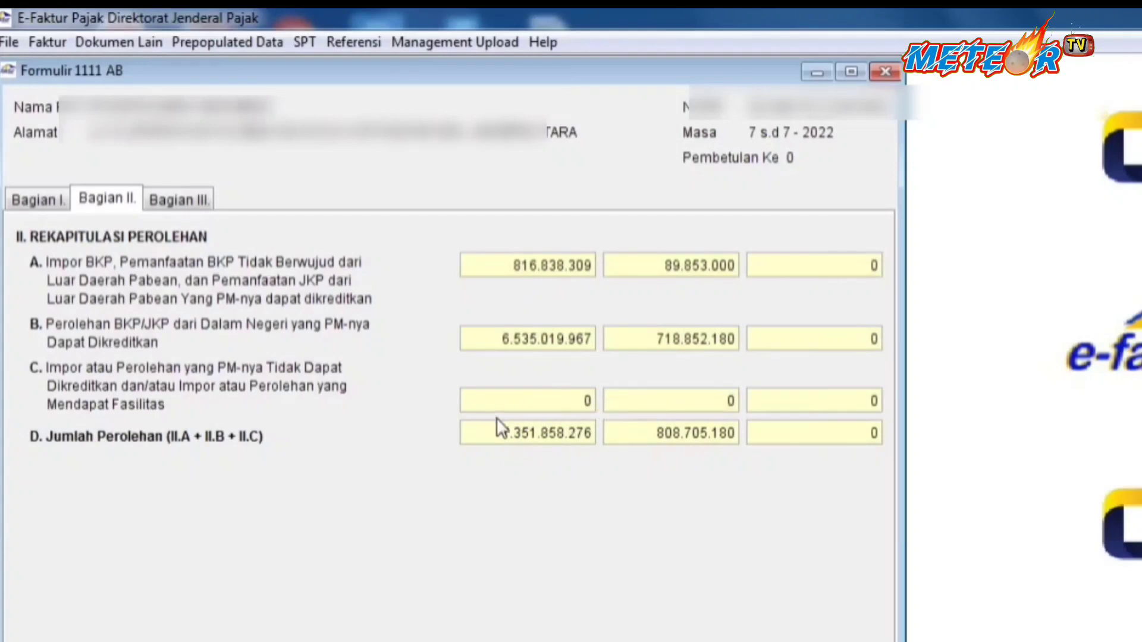
# Show Bagian III (input tax 808.705.180) and select the B.1 Kompensasi kelebihan PPN field.
pyautogui.click(200, 206)
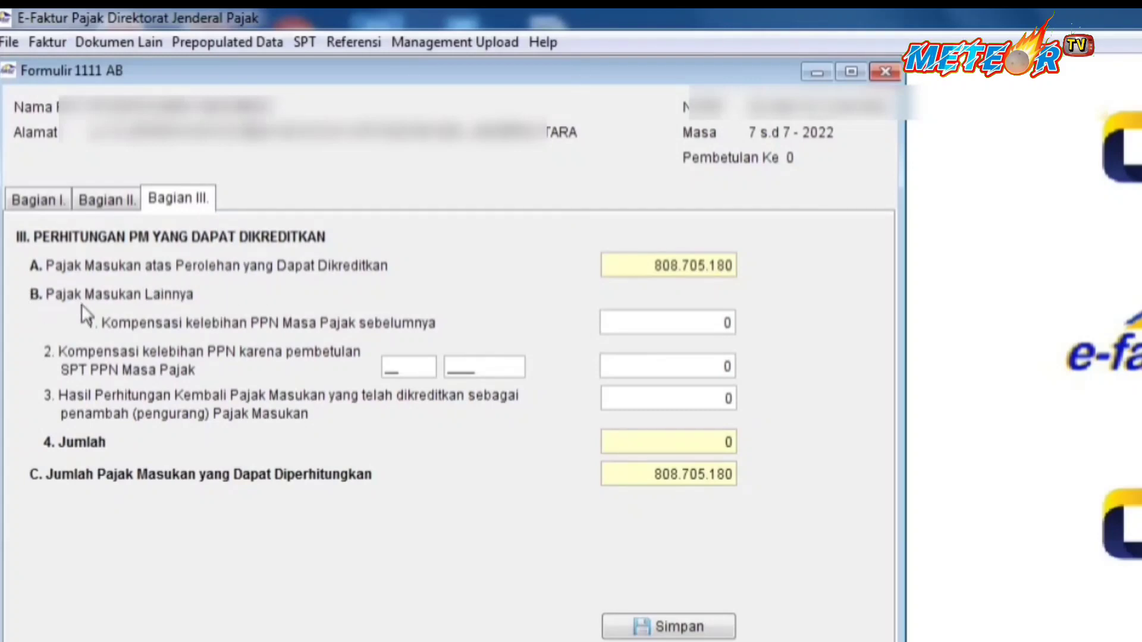
pyautogui.click(686, 323)
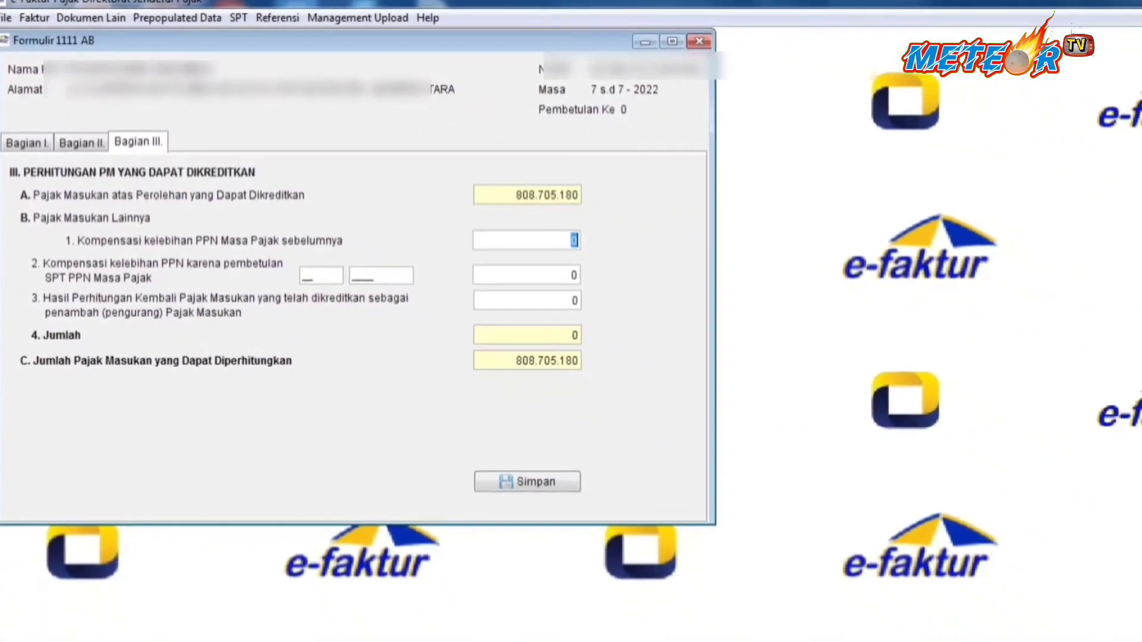
# In Chrome, dismiss the sign-in prompt and search Google for 'web efaktur'.
pyautogui.moveTo(202, 641)
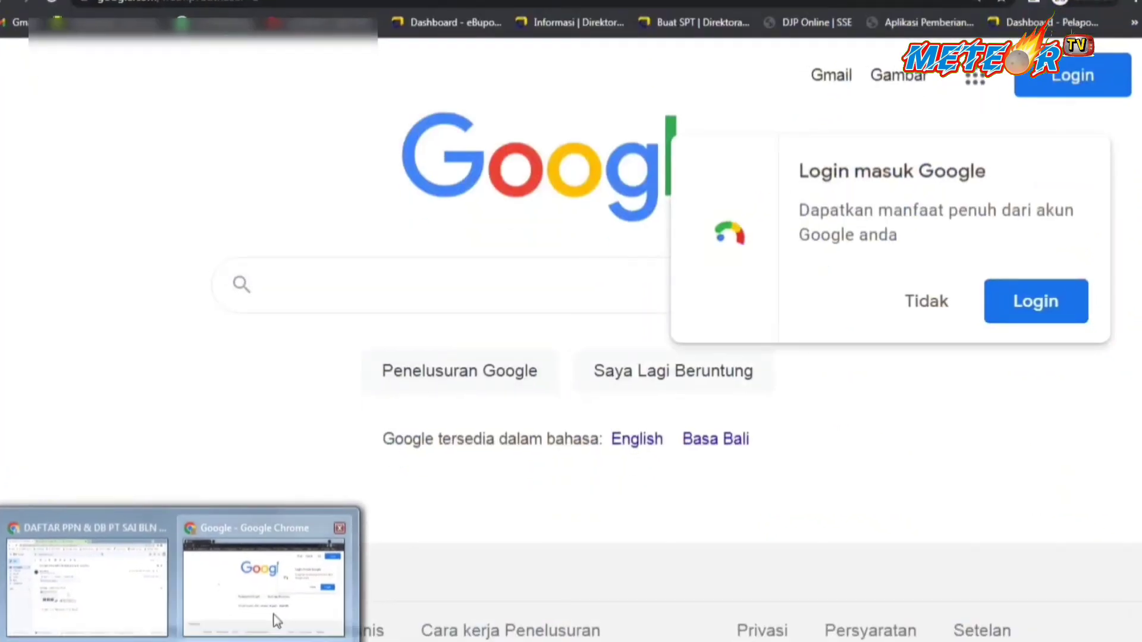
pyautogui.click(273, 615)
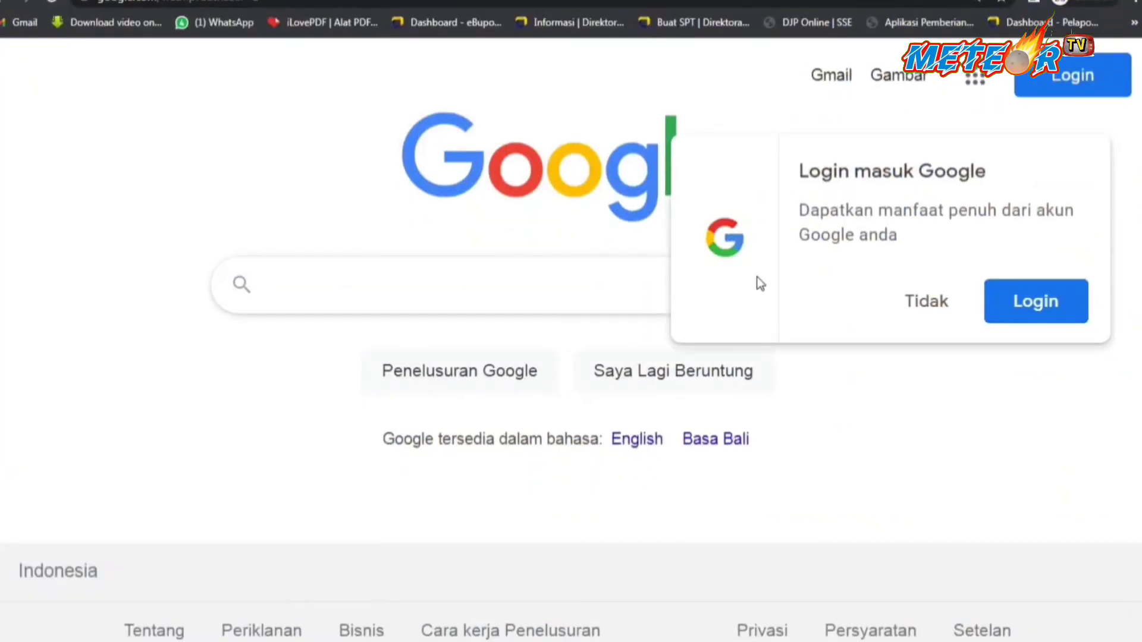
pyautogui.click(926, 320)
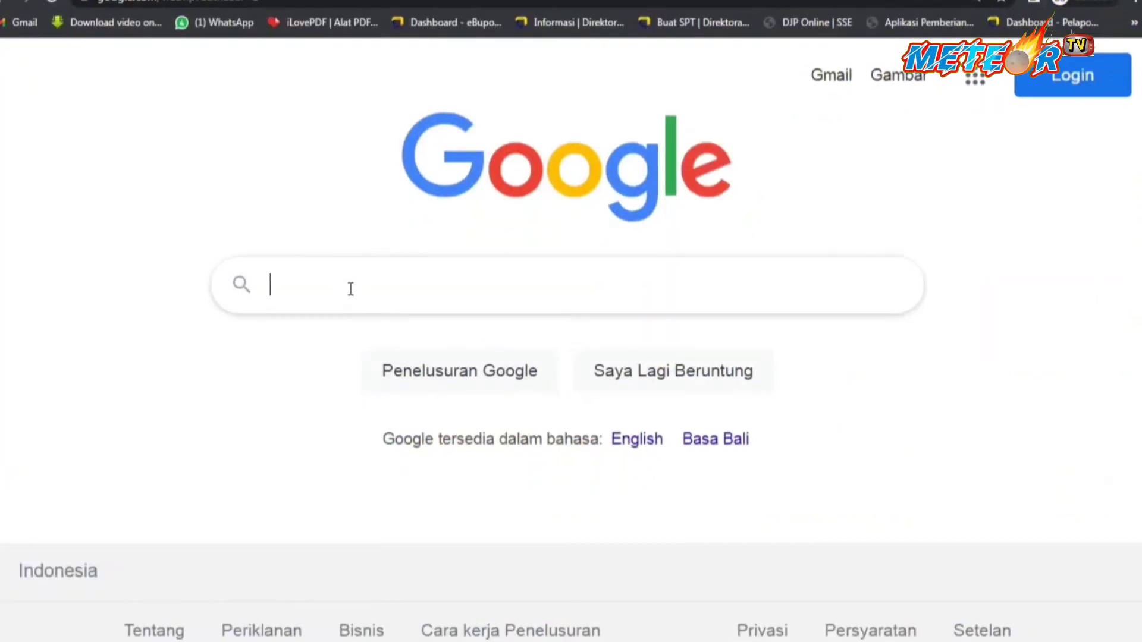
pyautogui.write('we')
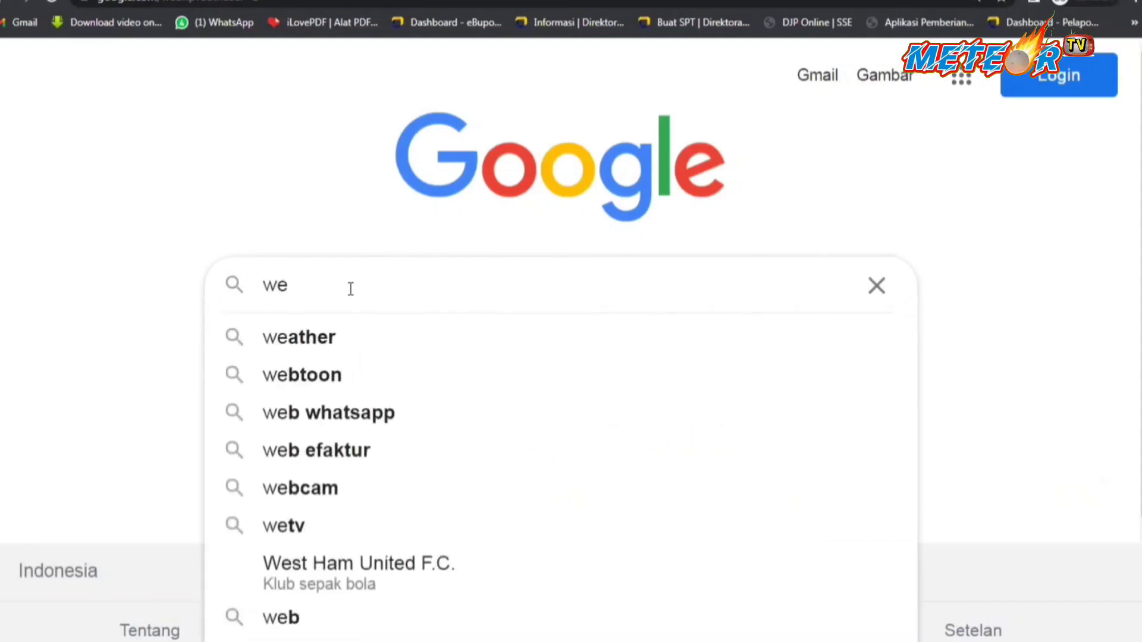
pyautogui.write('b efa')
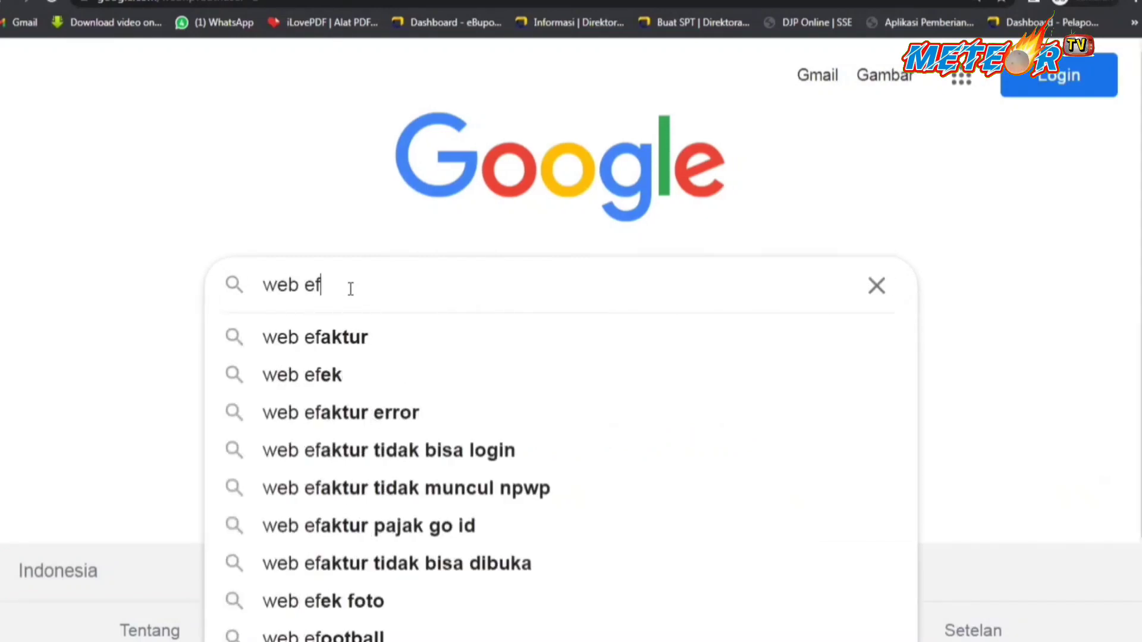
pyautogui.click(347, 337)
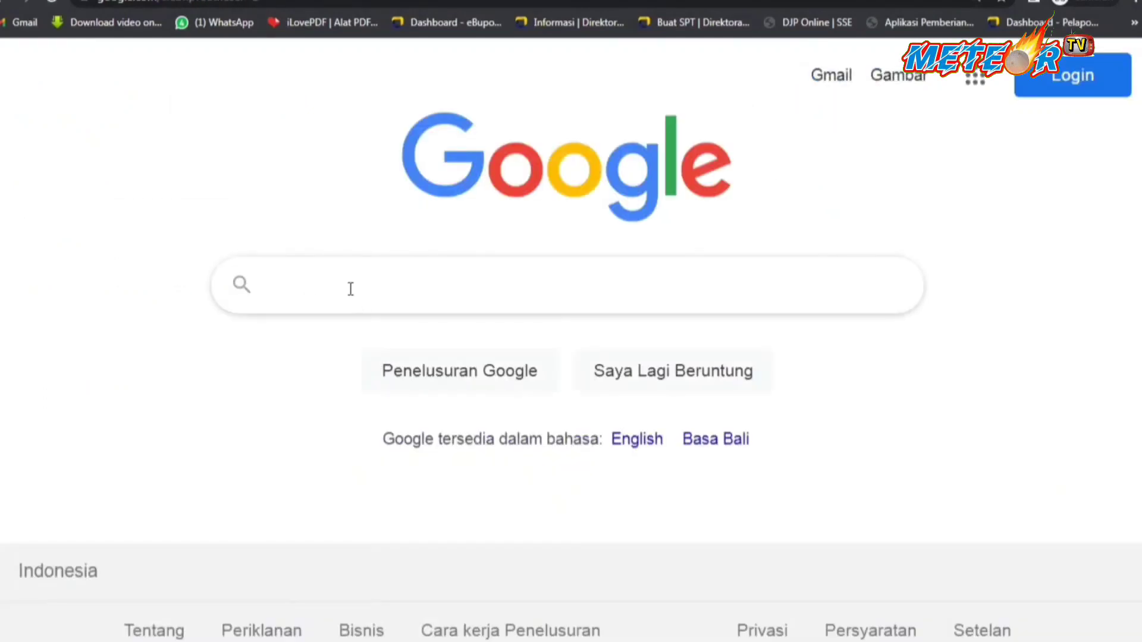
pyautogui.write('eb ')
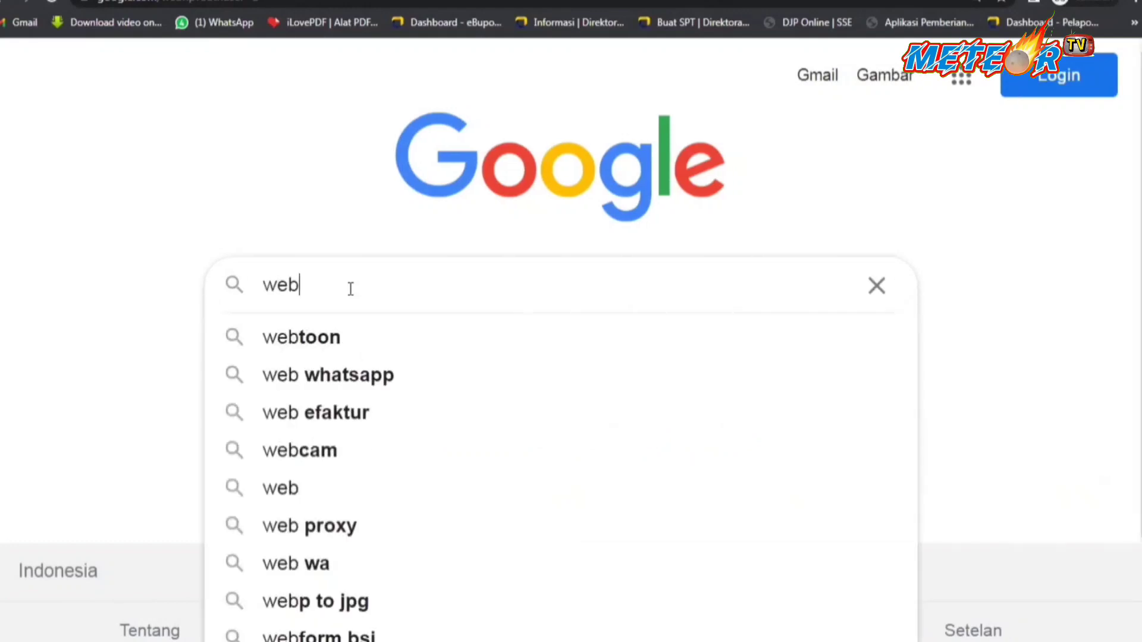
pyautogui.write('efa')
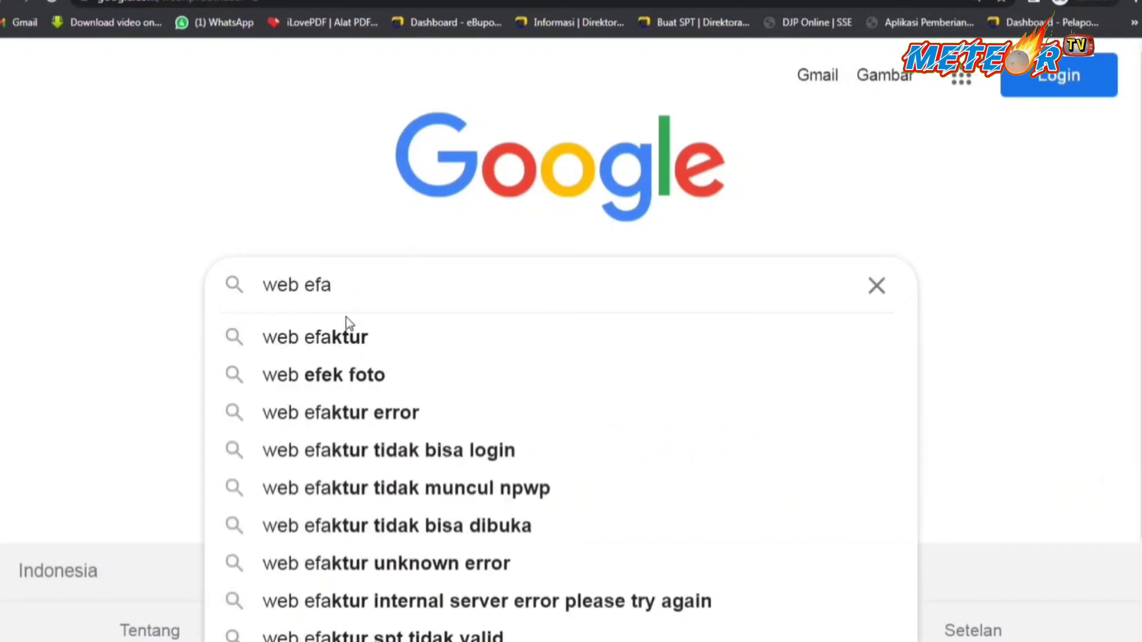
pyautogui.click(348, 337)
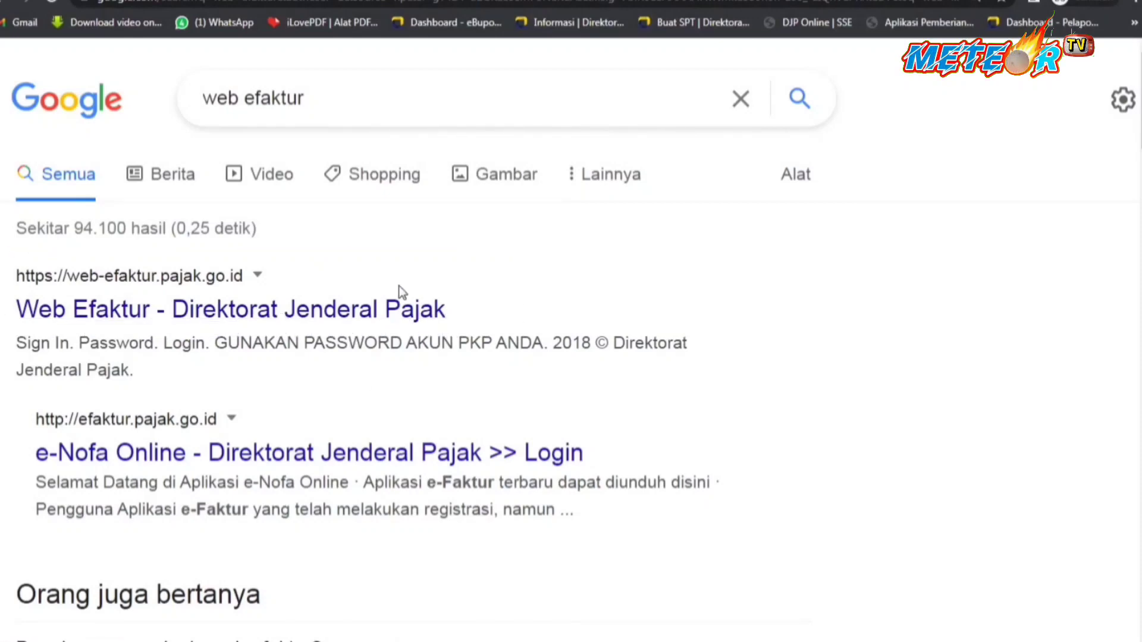
# Sign in to Web Efaktur using the company certificate and the PKP account password.
pyautogui.click(352, 324)
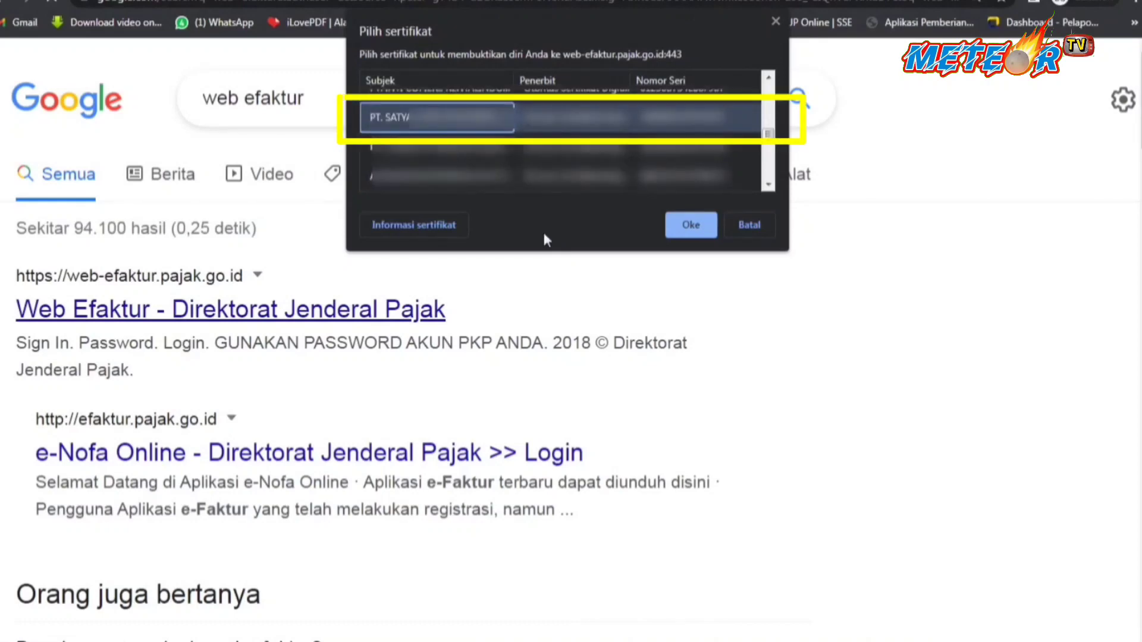
pyautogui.click(690, 225)
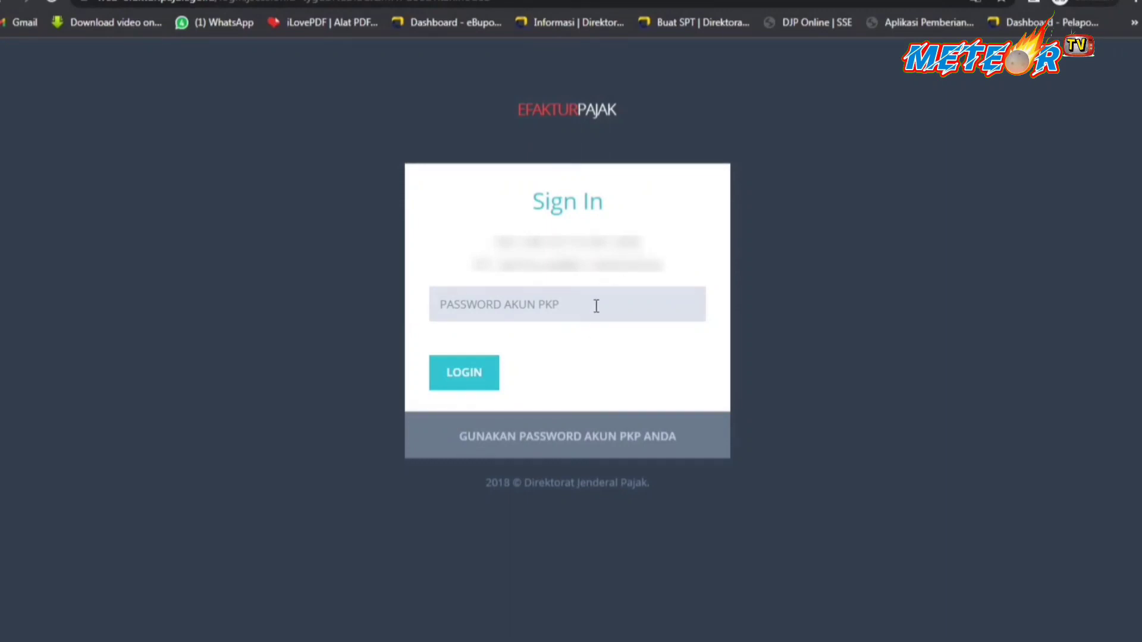
pyautogui.click(515, 306)
pyautogui.write('••••••')
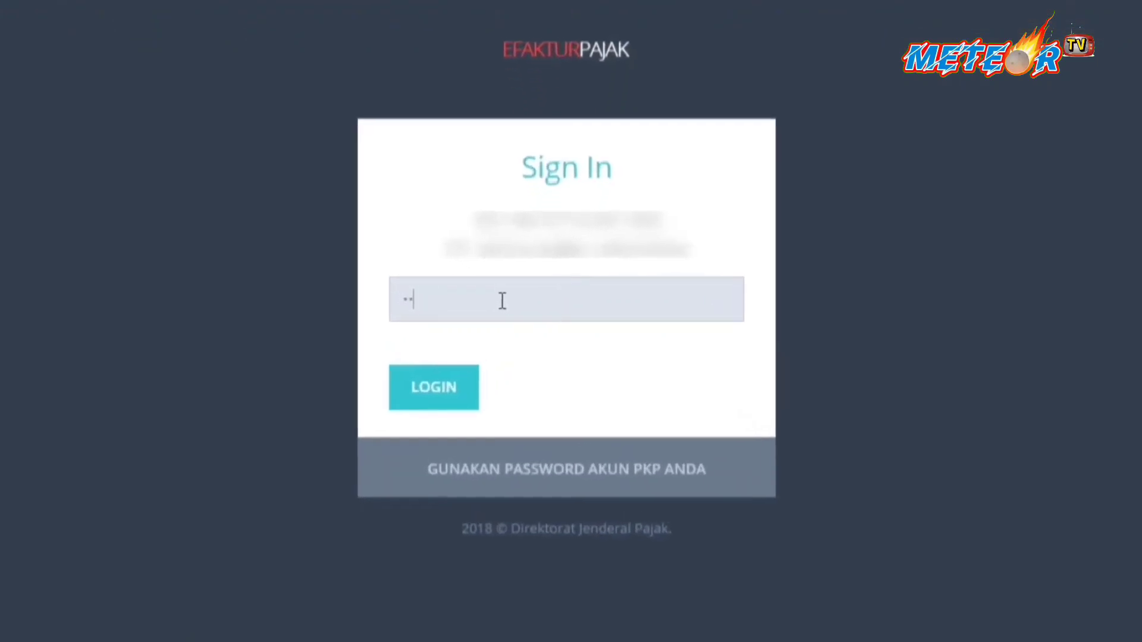
pyautogui.write('••••••')
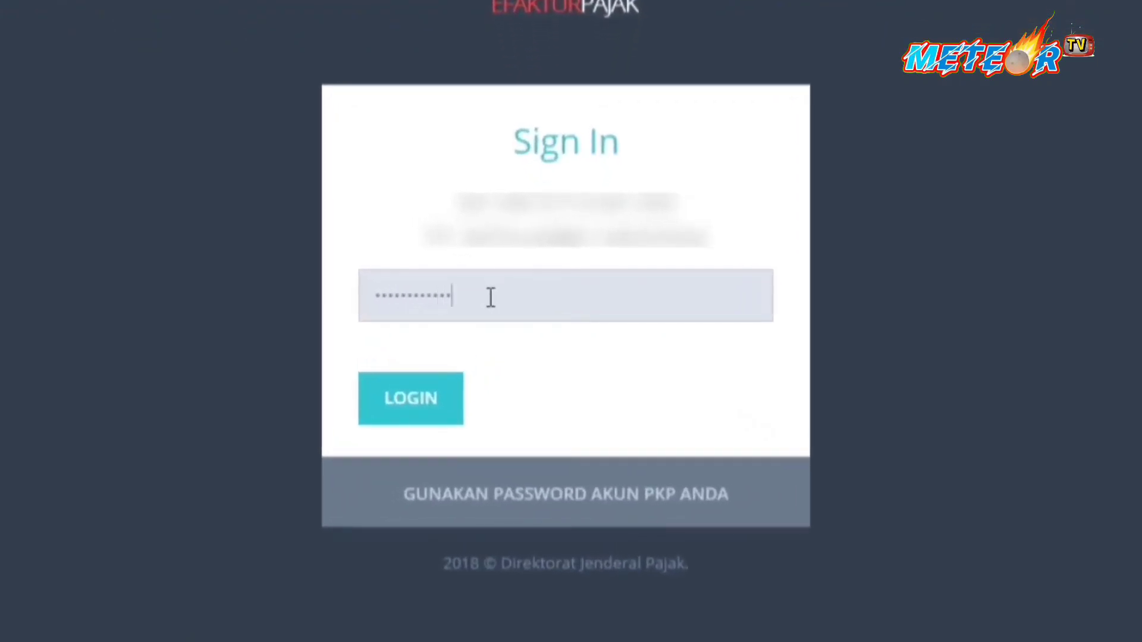
pyautogui.hotkey('ctrl', 'a')
pyautogui.hotkey('ctrl', 'v')
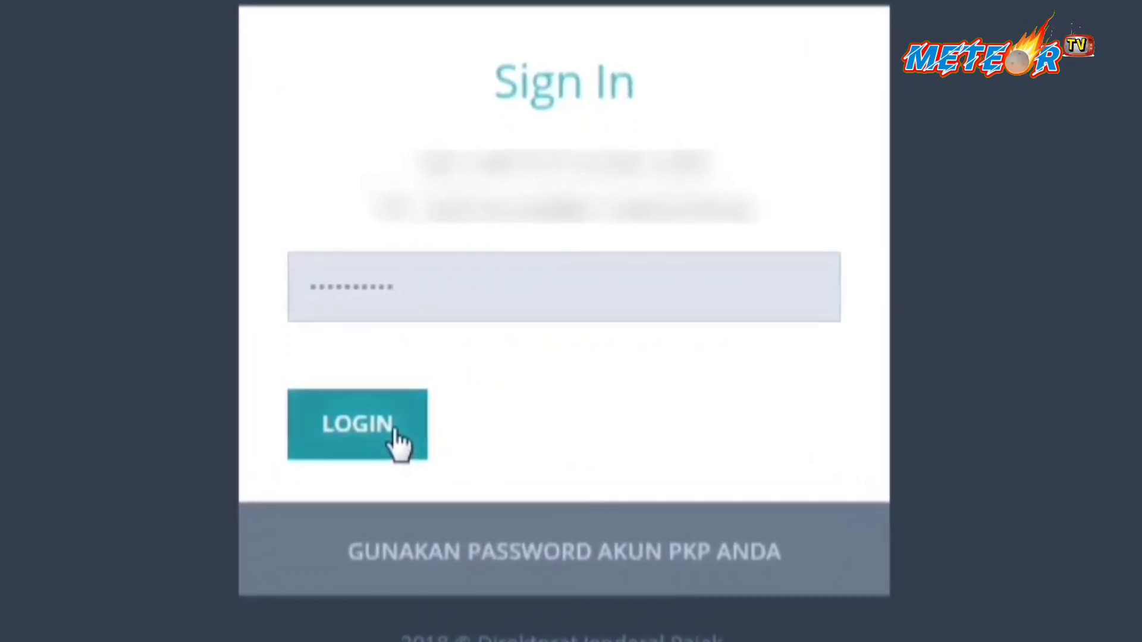
pyautogui.click(397, 440)
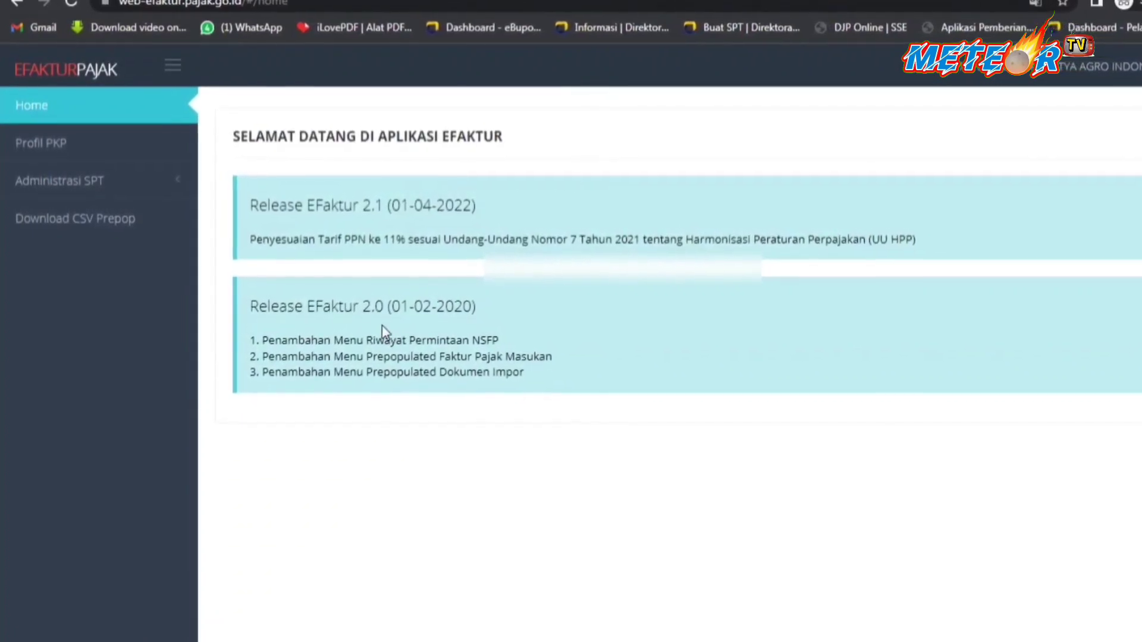
# View the PKP profile, return to the home page and expand Administrasi SPT.
pyautogui.click(47, 150)
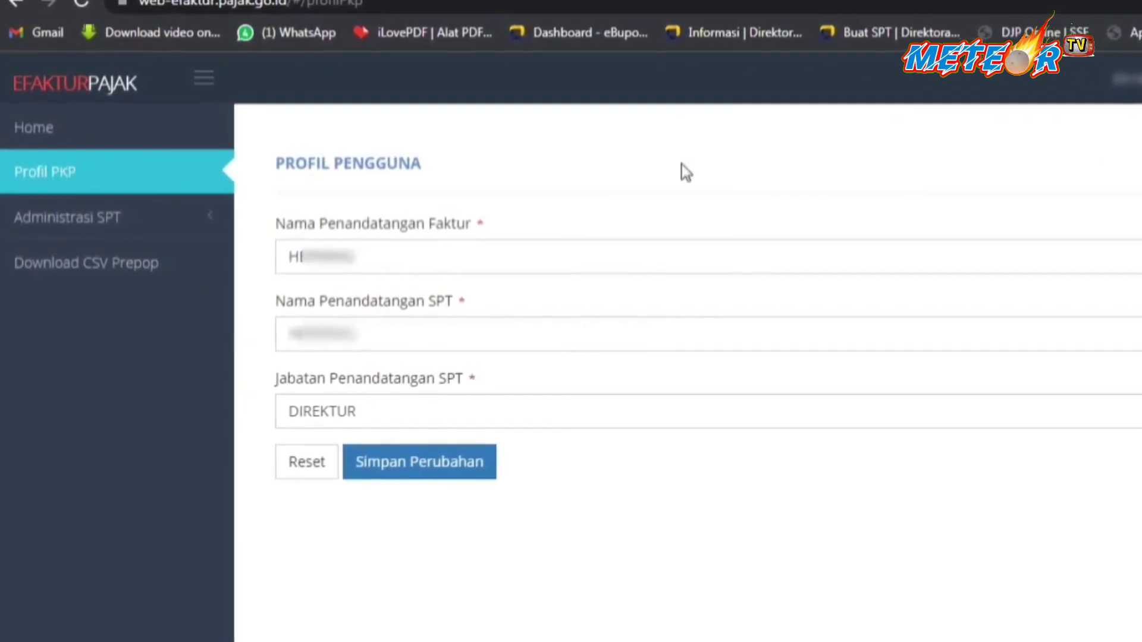
pyautogui.click(49, 144)
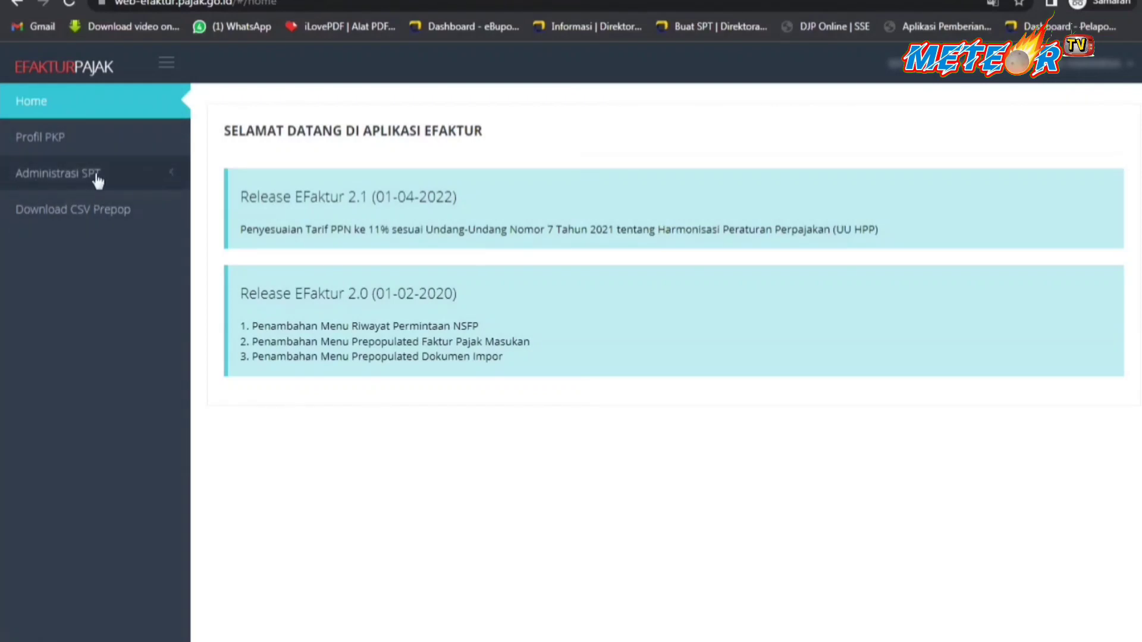
pyautogui.click(72, 174)
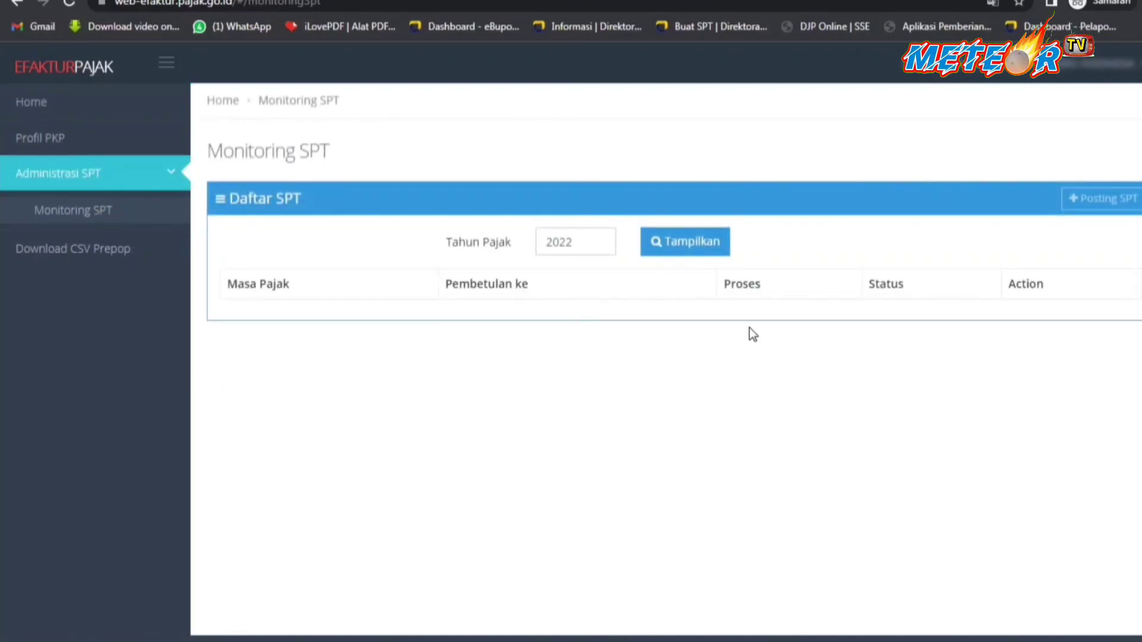
# List the 2022 SPT filings on the SPT monitoring page.
pyautogui.click(71, 215)
pyautogui.click(698, 245)
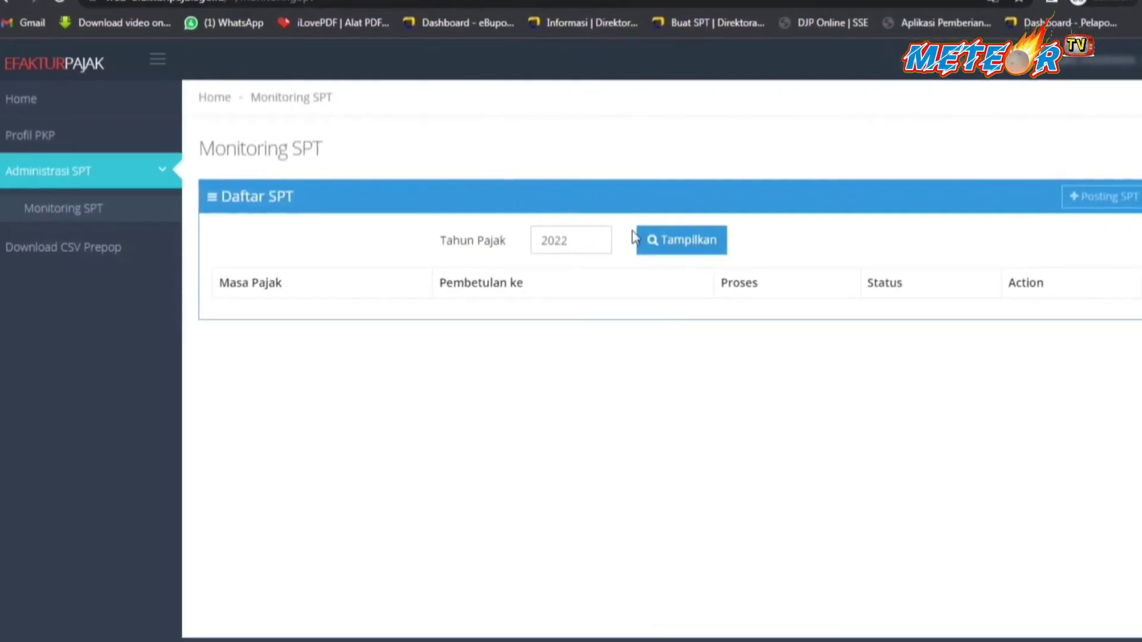
pyautogui.click(700, 243)
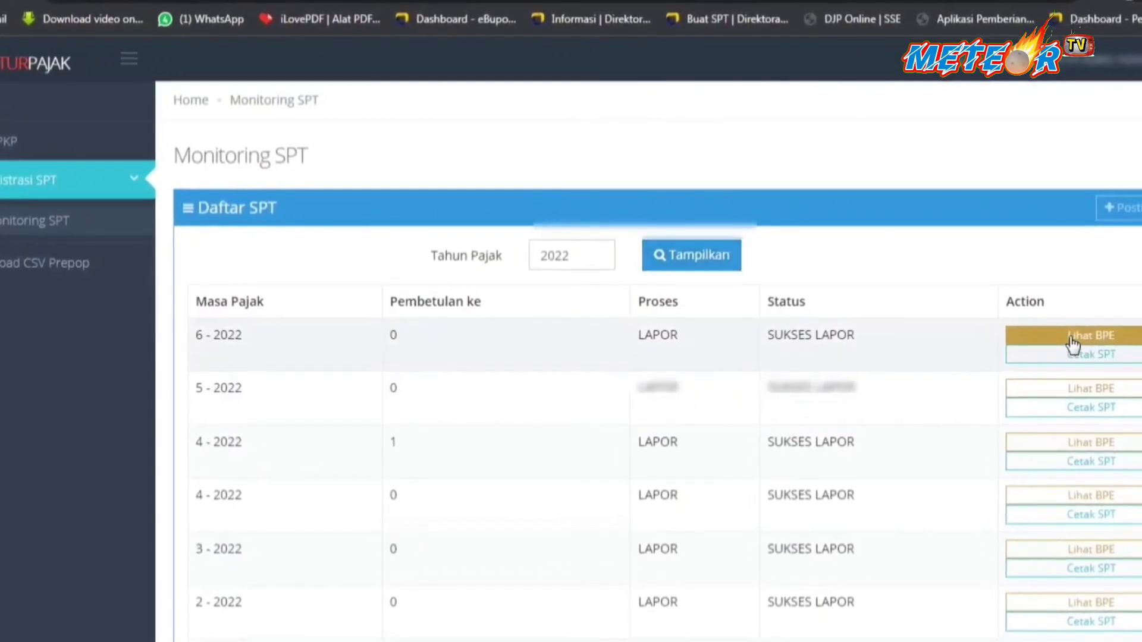
# Open the 6-2022 BPE receipt and copy its Nominal amount 600.139.966.
pyautogui.click(1054, 328)
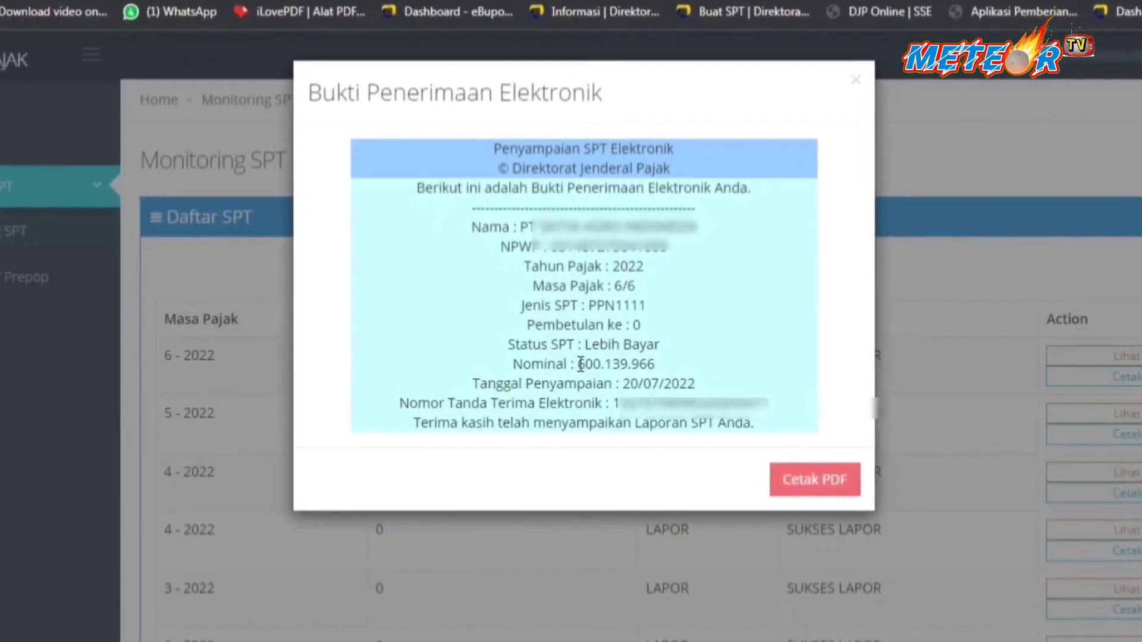
pyautogui.moveTo(574, 356)
pyautogui.mouseDown()
pyautogui.moveTo(638, 351)
pyautogui.moveTo(641, 368)
pyautogui.moveTo(579, 374)
pyautogui.mouseUp()
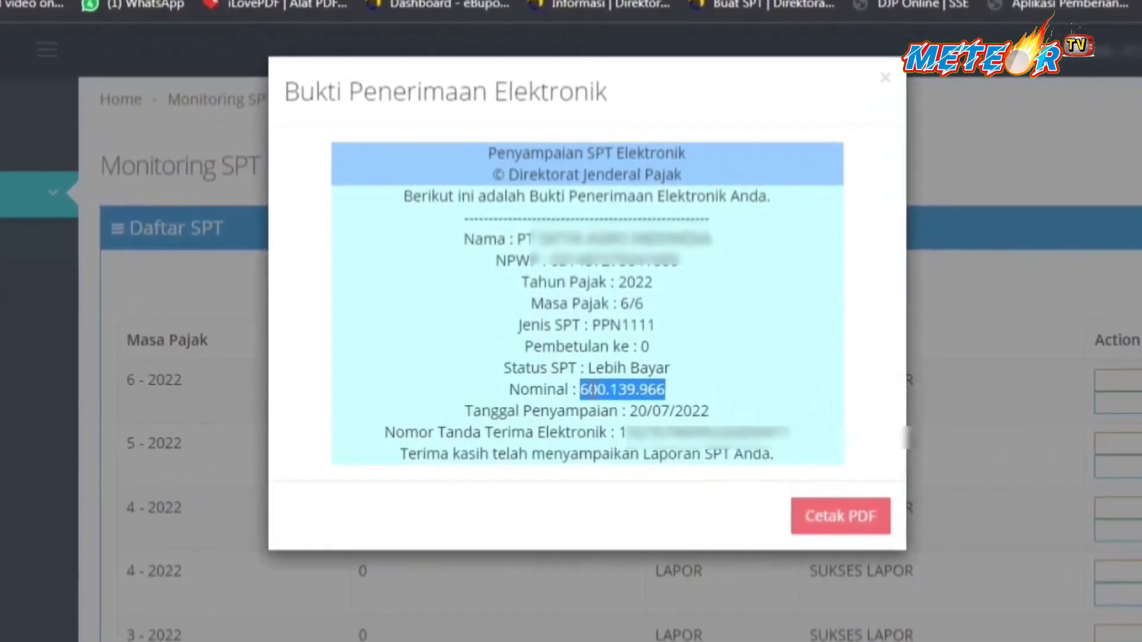
pyautogui.rightClick(602, 384)
pyautogui.click(631, 412)
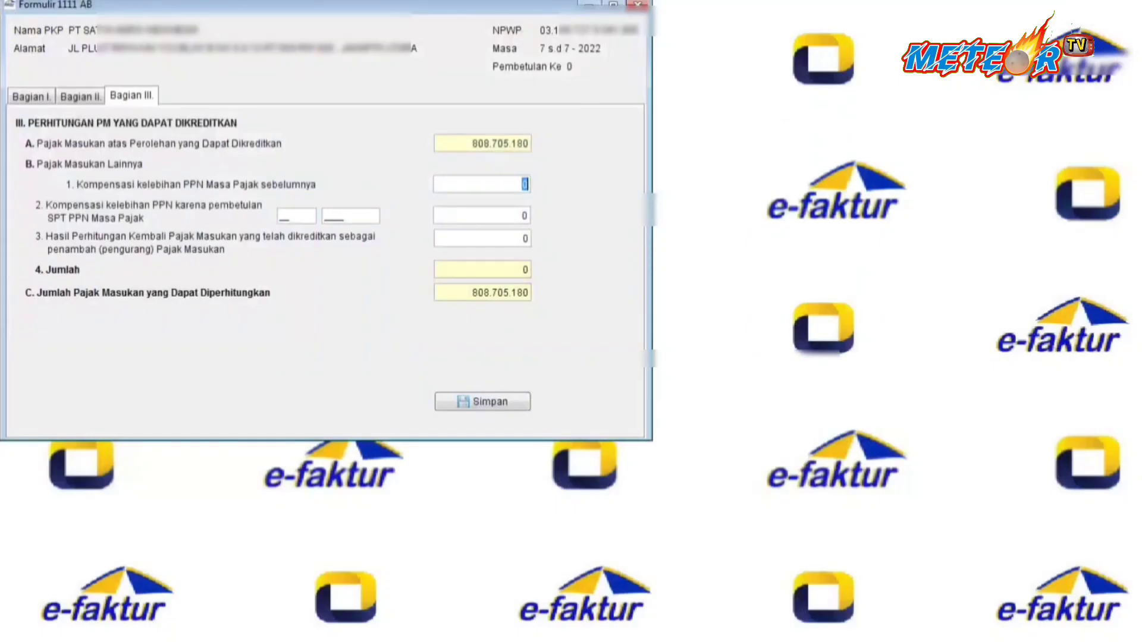
# Enter 600139966 as prior-period compensation in Bagian III B.1 and save it.
pyautogui.hotkey('ctrl', 'v')
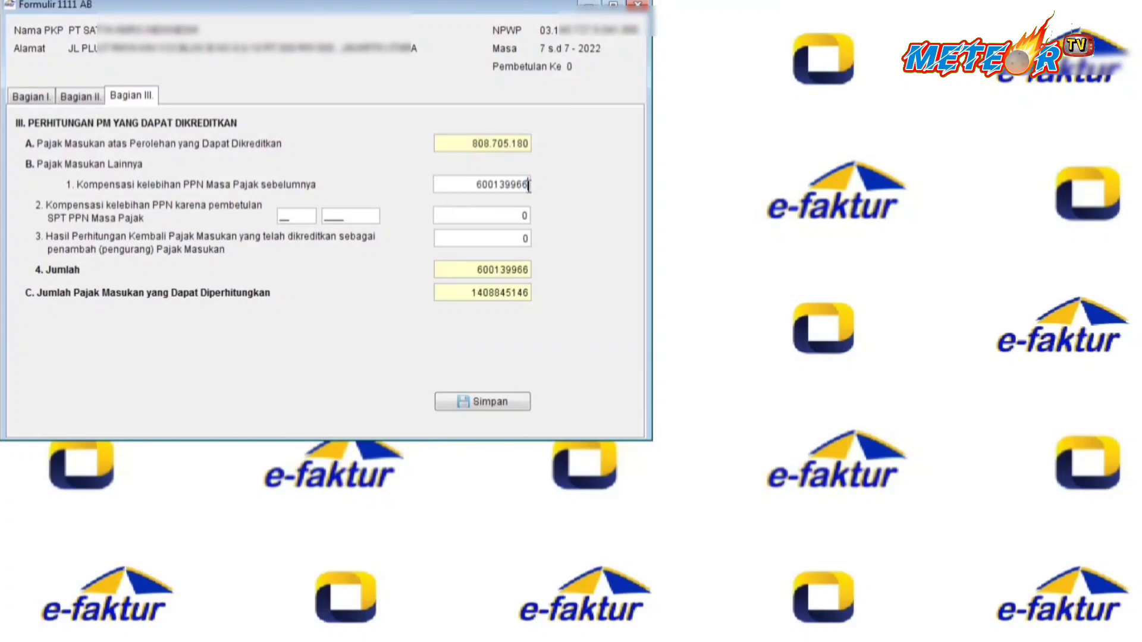
pyautogui.moveTo(470, 181); pyautogui.dragTo(553, 188)
pyautogui.hotkey('ctrl', 'v')
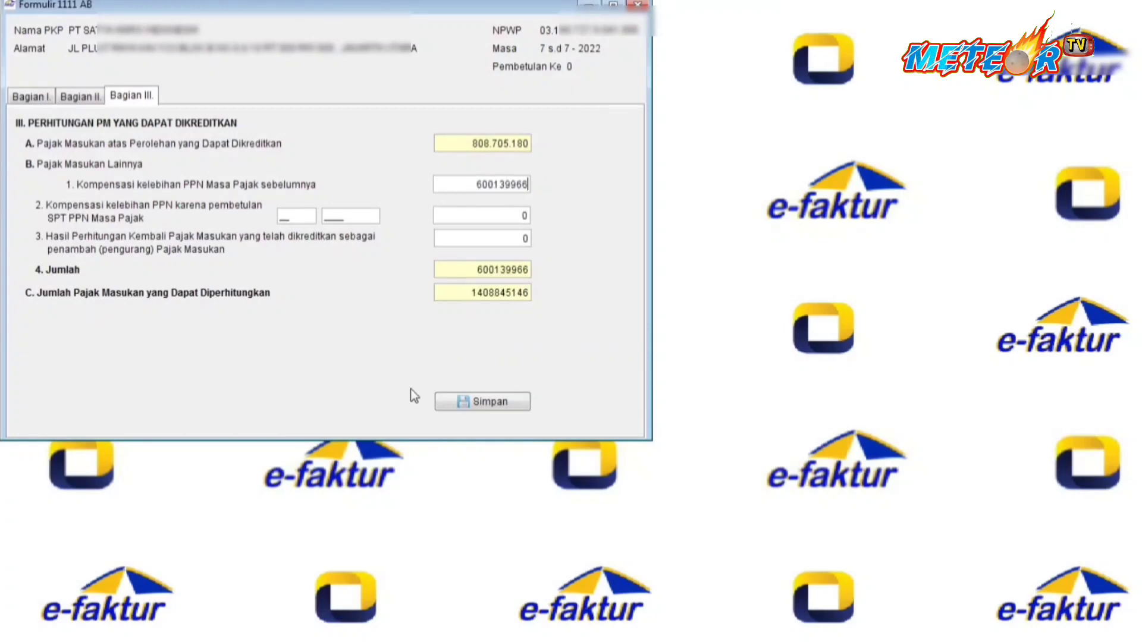
pyautogui.click(502, 408)
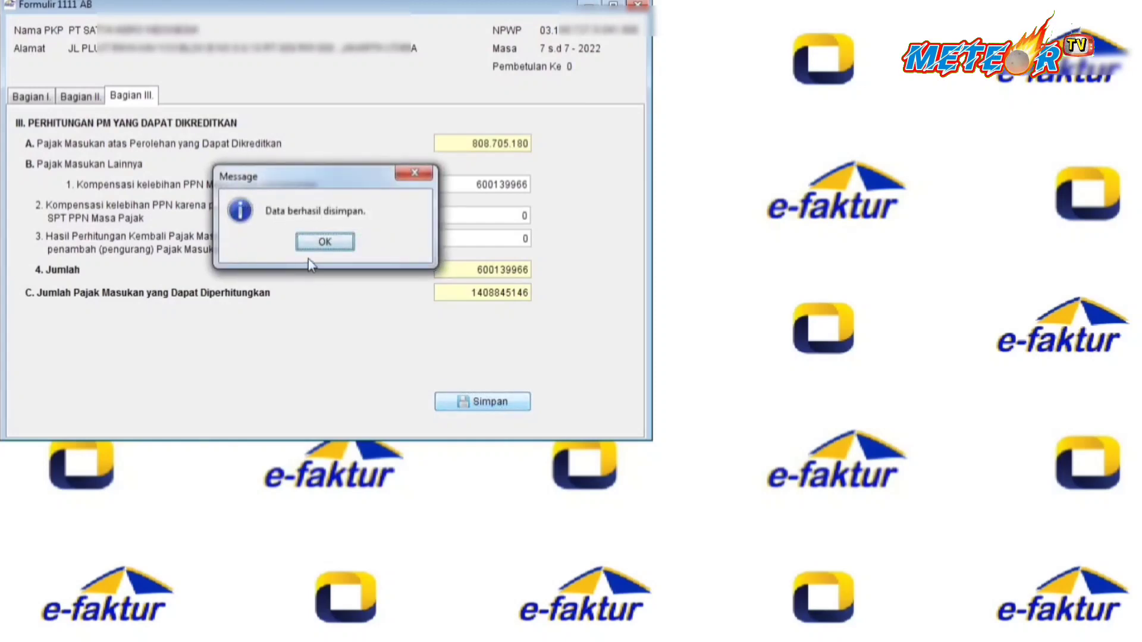
pyautogui.click(326, 242)
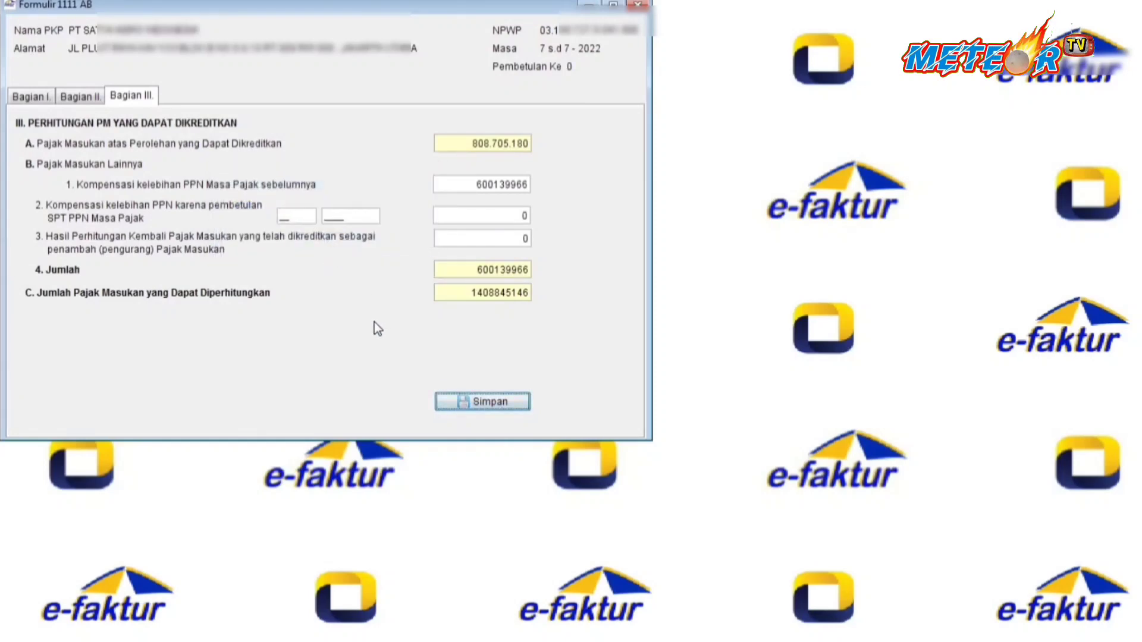
# Open the Formulir Induk 1111 main SPT form.
pyautogui.click(232, 1)
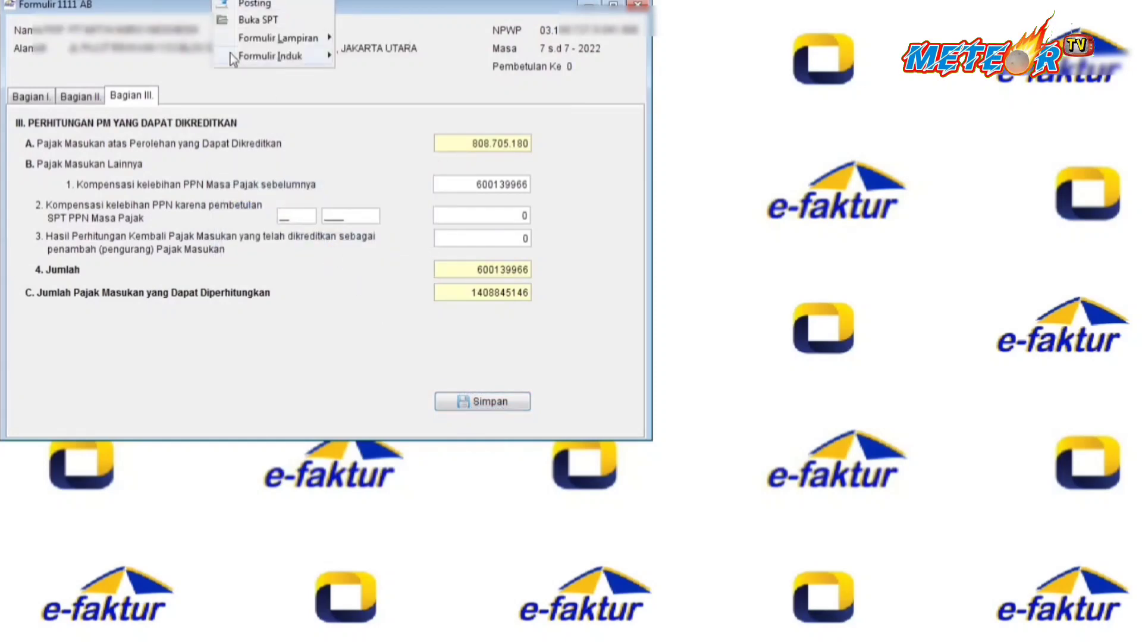
pyautogui.moveTo(241, 58)
pyautogui.click(374, 57)
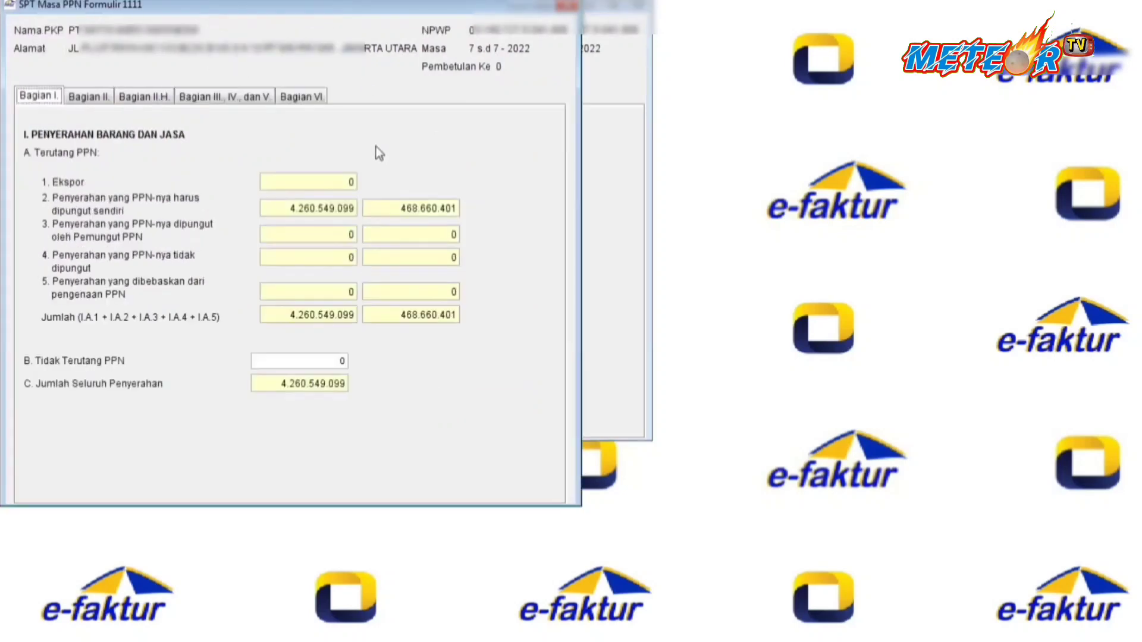
# In Bagian II.H, choose options 1.1, 2.1 and 3.1 to compensate the overpayment to the next period.
pyautogui.click(89, 97)
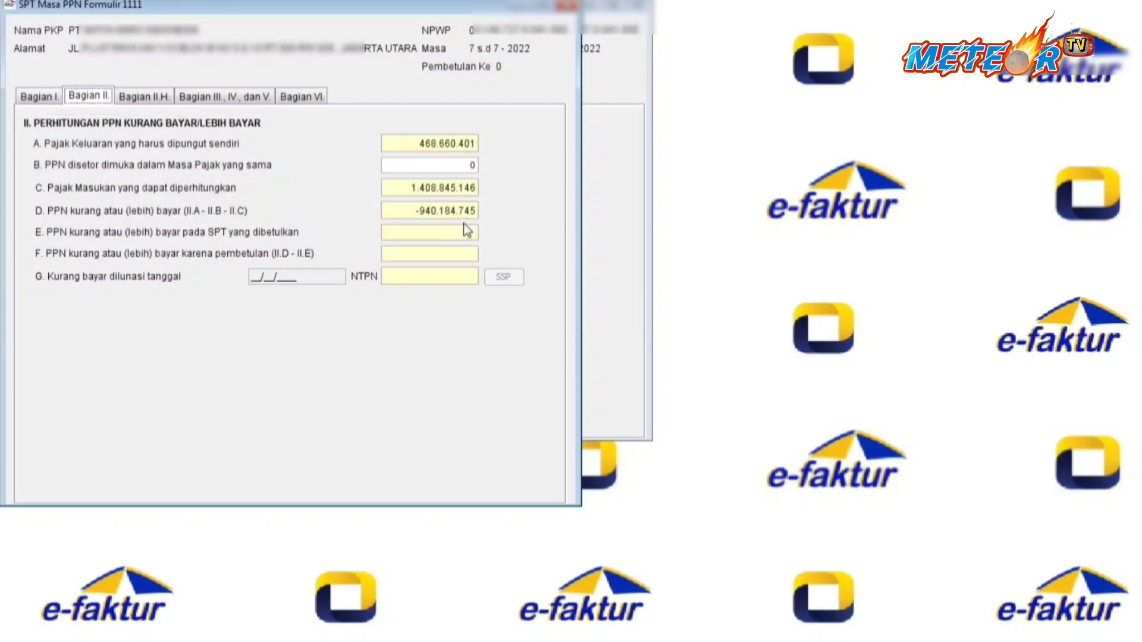
pyautogui.click(146, 96)
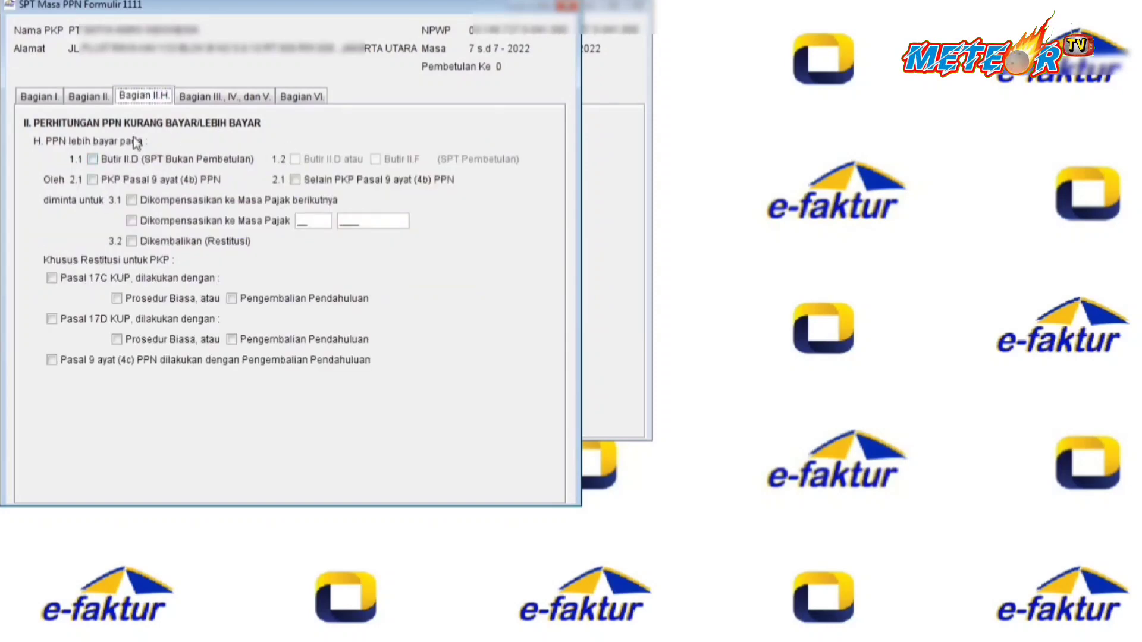
pyautogui.click(93, 158)
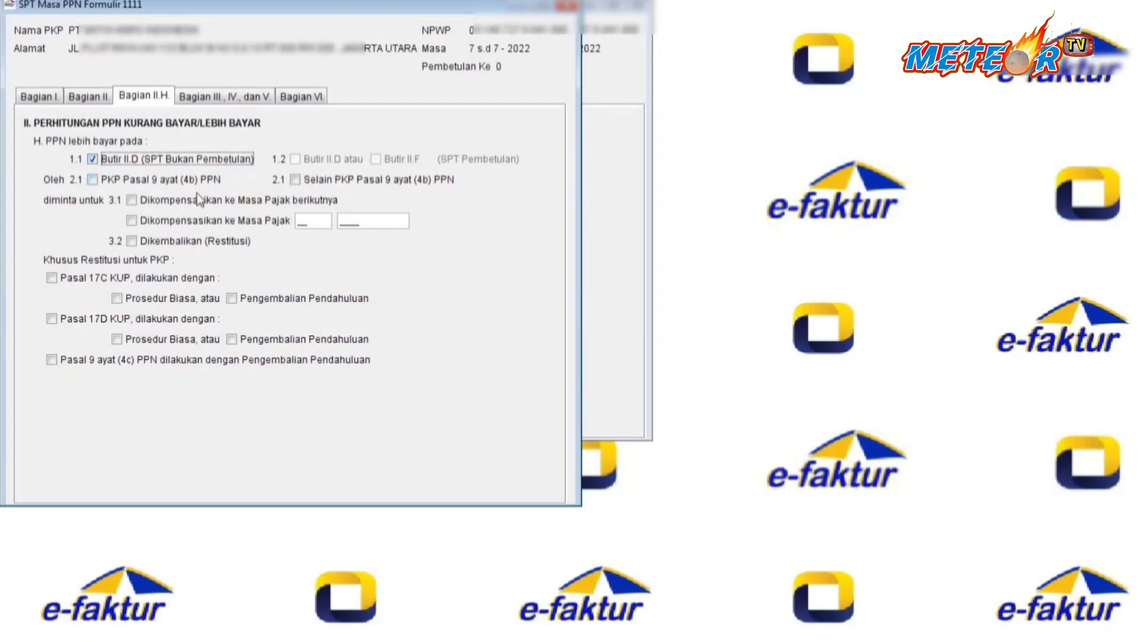
pyautogui.click(292, 180)
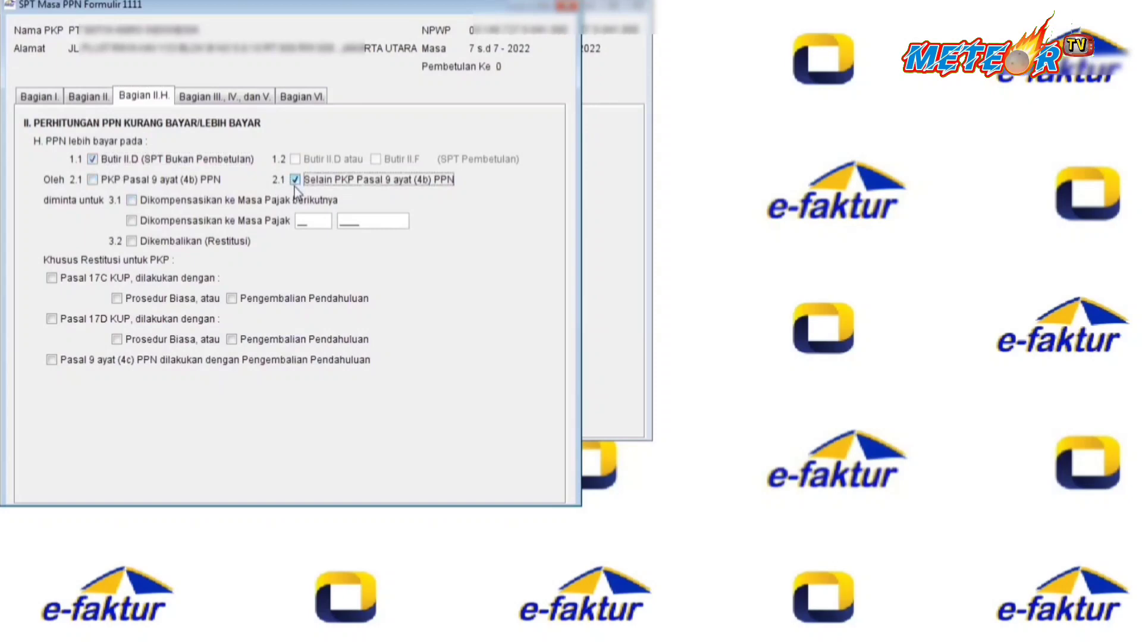
pyautogui.click(141, 203)
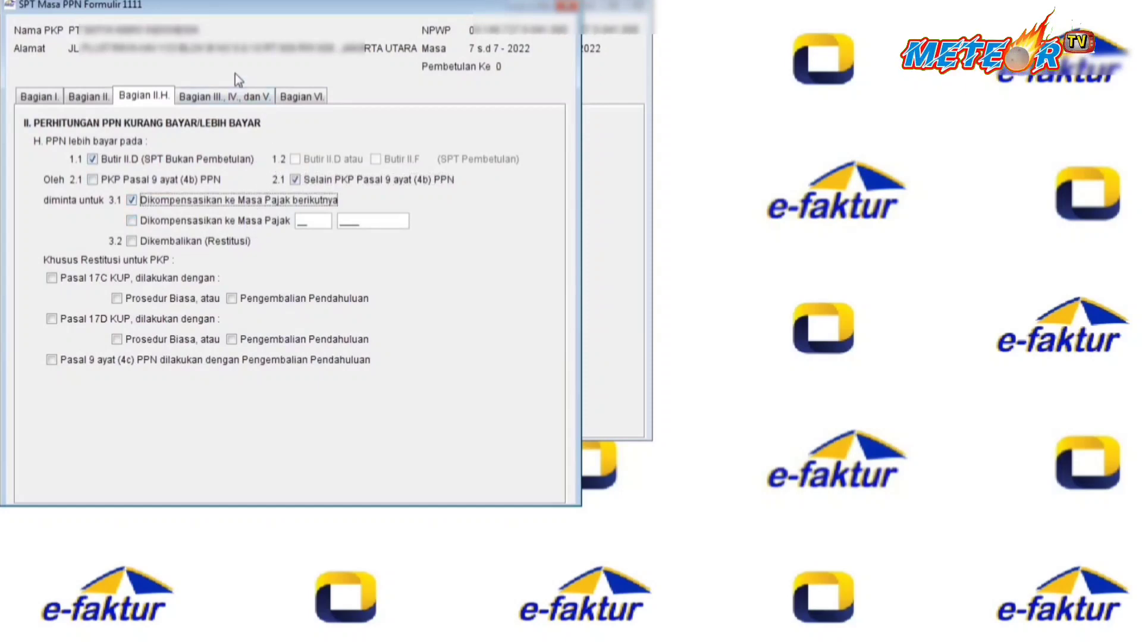
# In Bagian VI, tick attachments 1111 A1 and B3, set date 18/08/2022, and save.
pyautogui.click(225, 97)
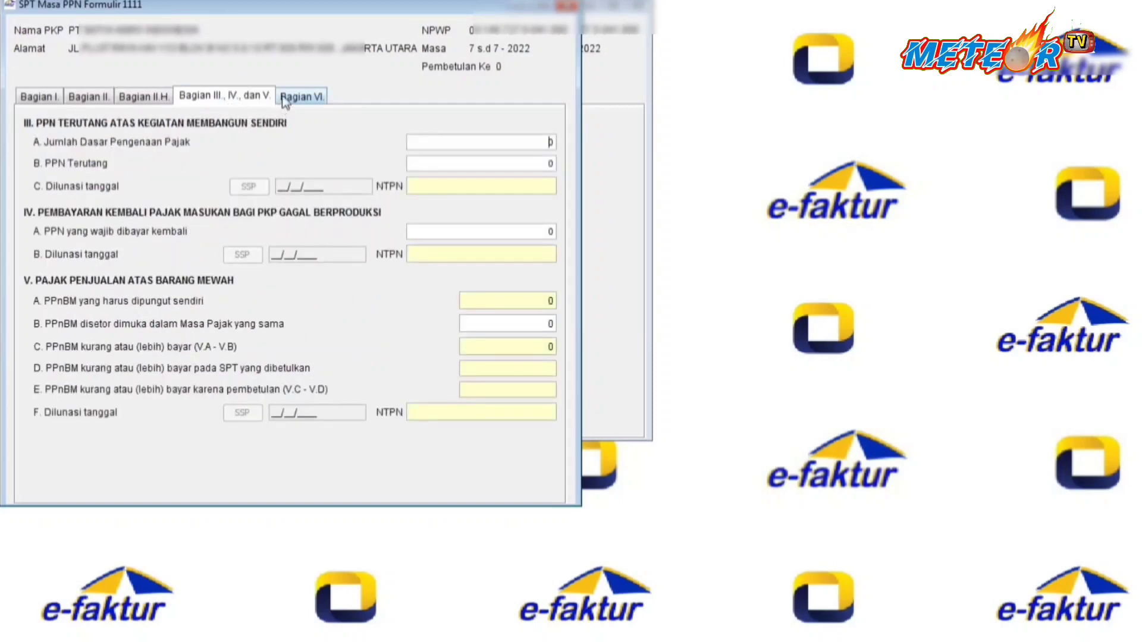
pyautogui.click(287, 100)
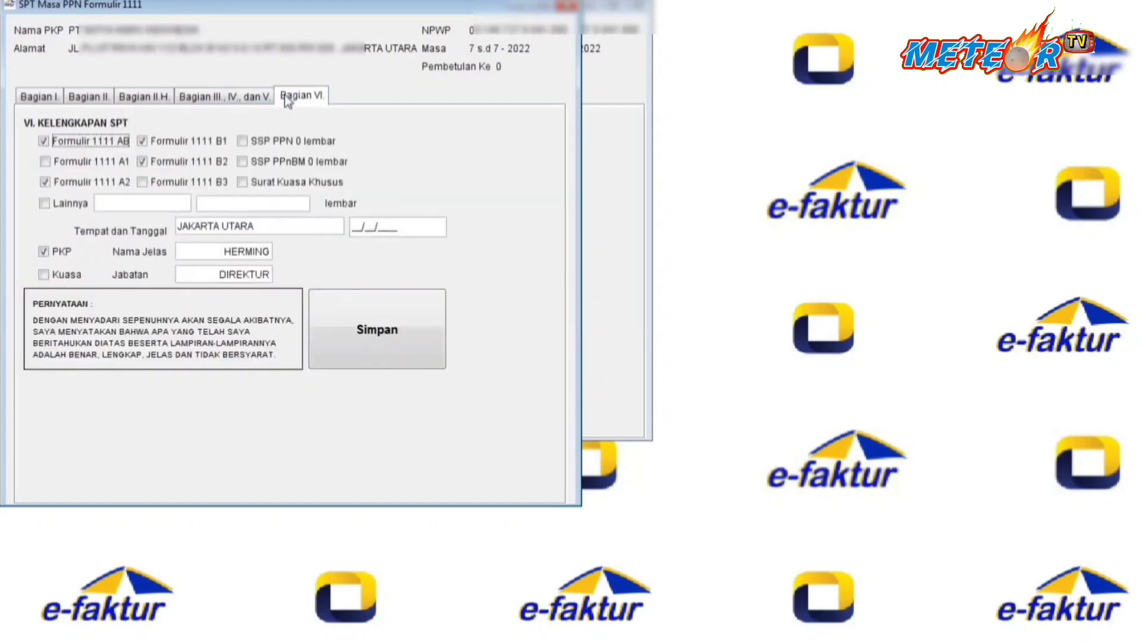
pyautogui.click(58, 162)
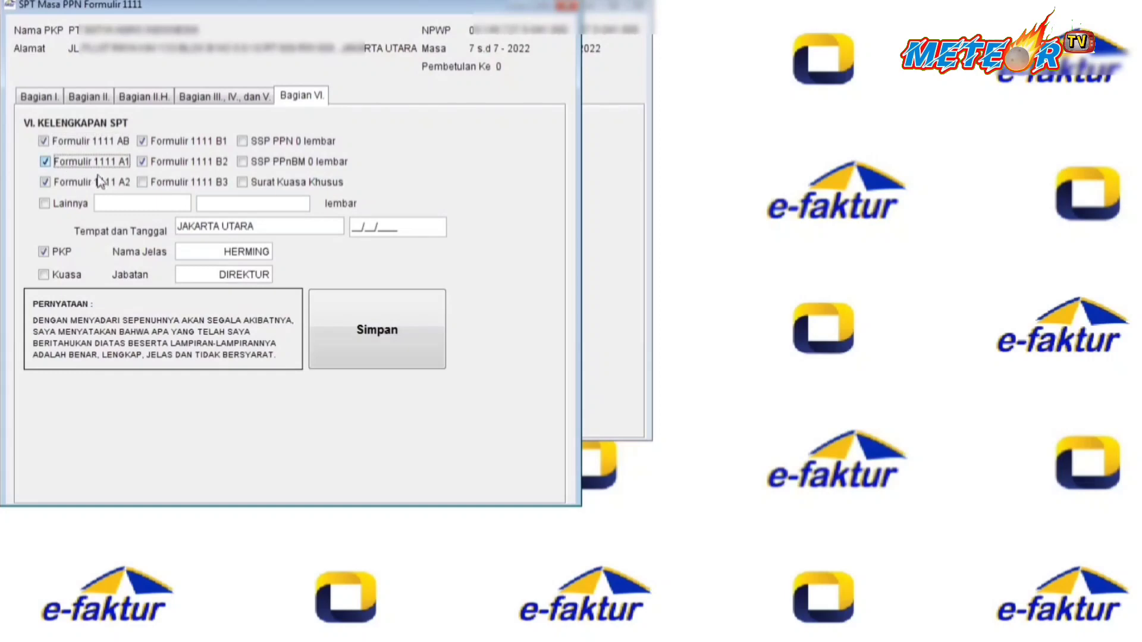
pyautogui.click(142, 183)
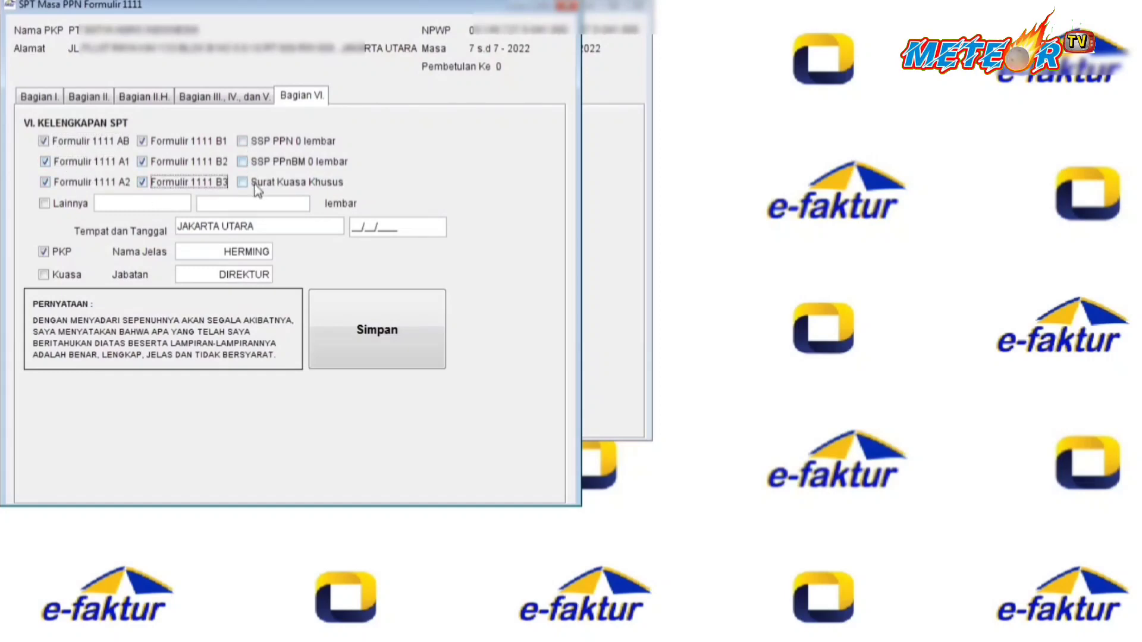
pyautogui.click(356, 229)
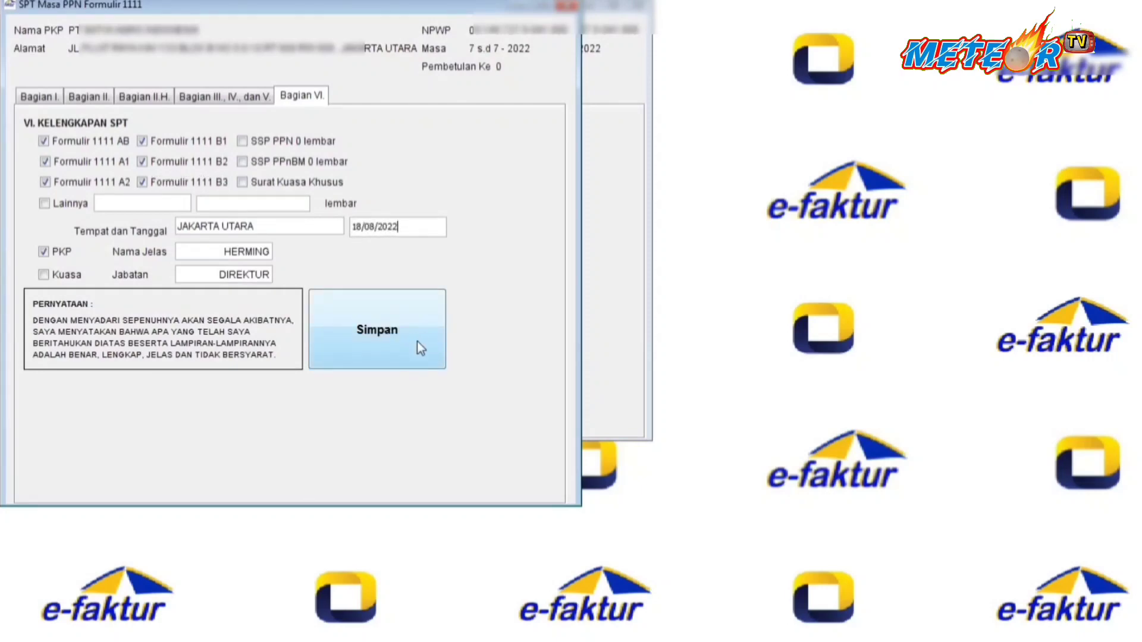
pyautogui.click(377, 338)
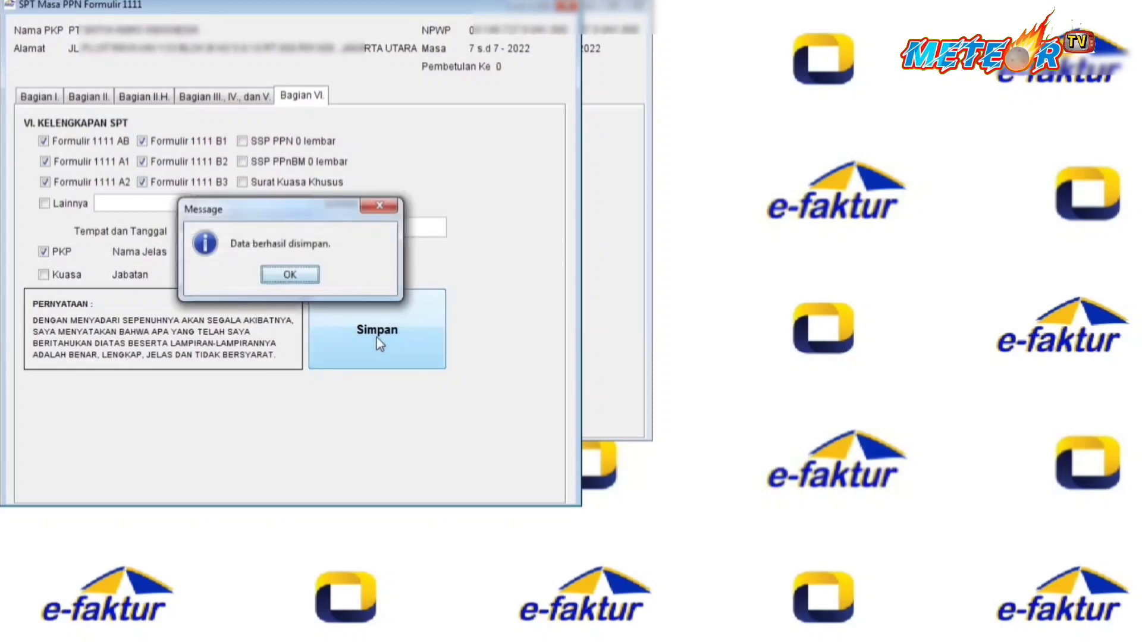
pyautogui.click(305, 279)
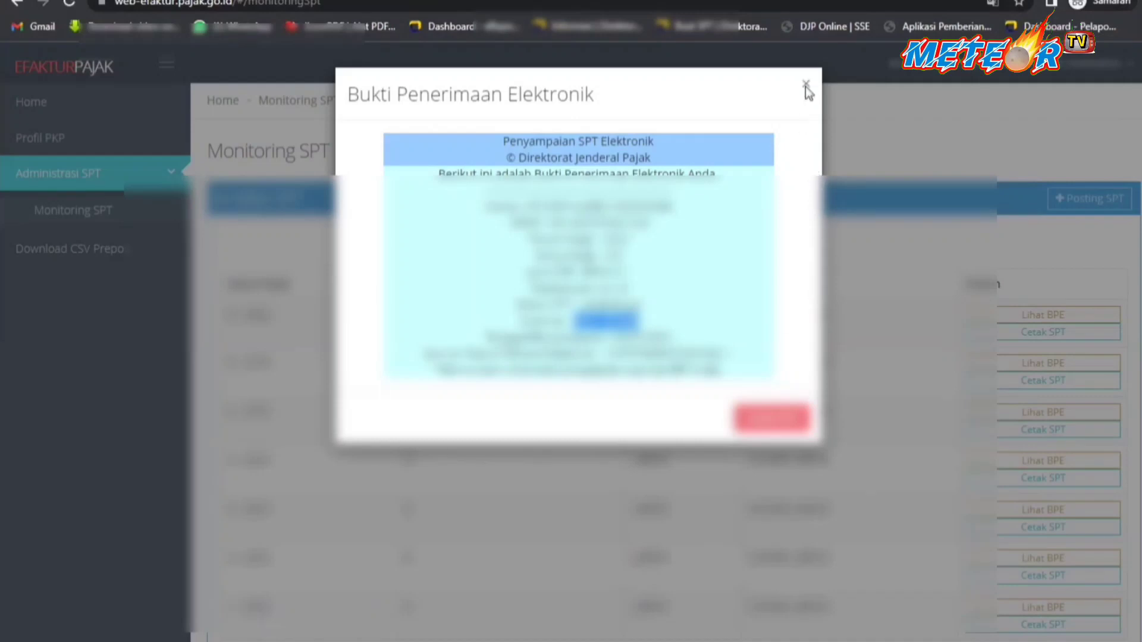
# Post the SPT for Masa Pajak 7 of 2022, correction 0, and acknowledge the queue message.
pyautogui.click(805, 88)
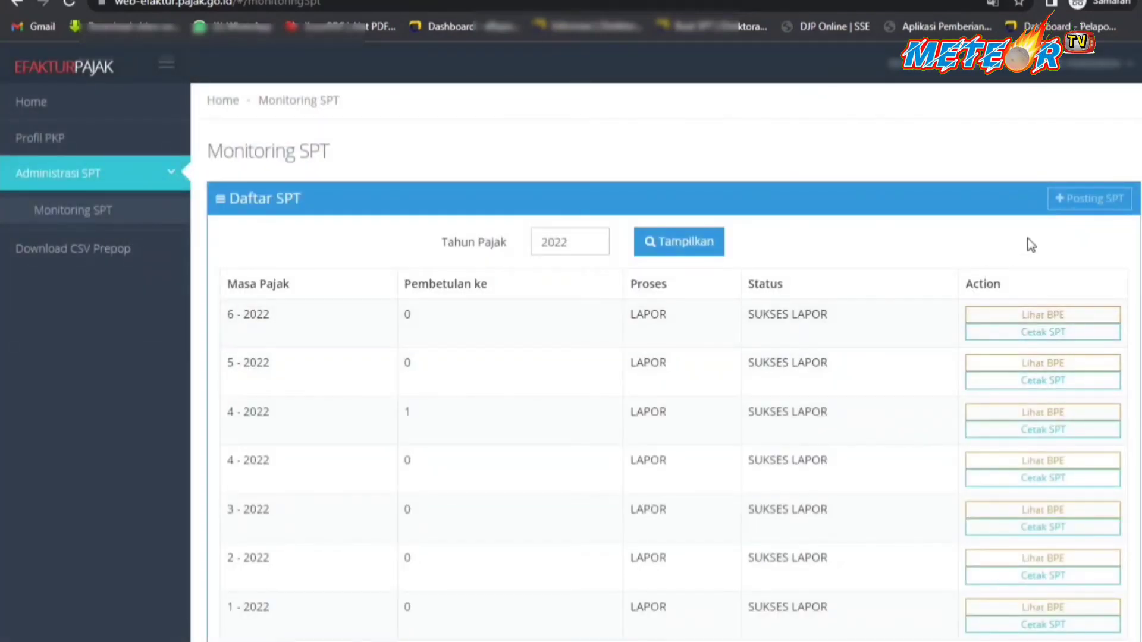
pyautogui.click(1091, 205)
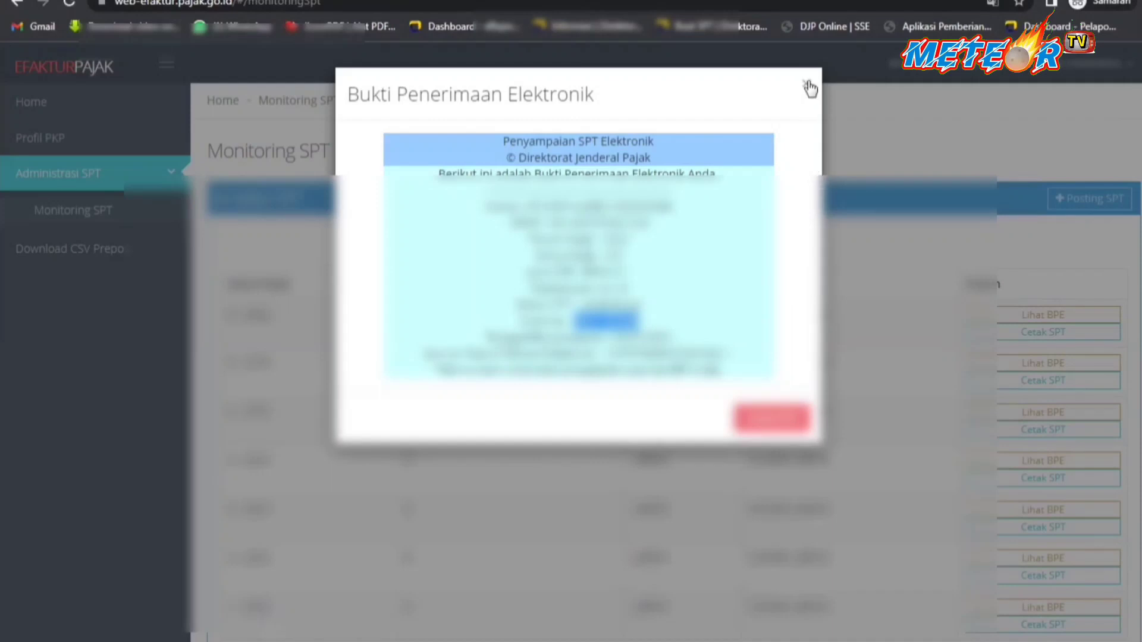
pyautogui.click(808, 85)
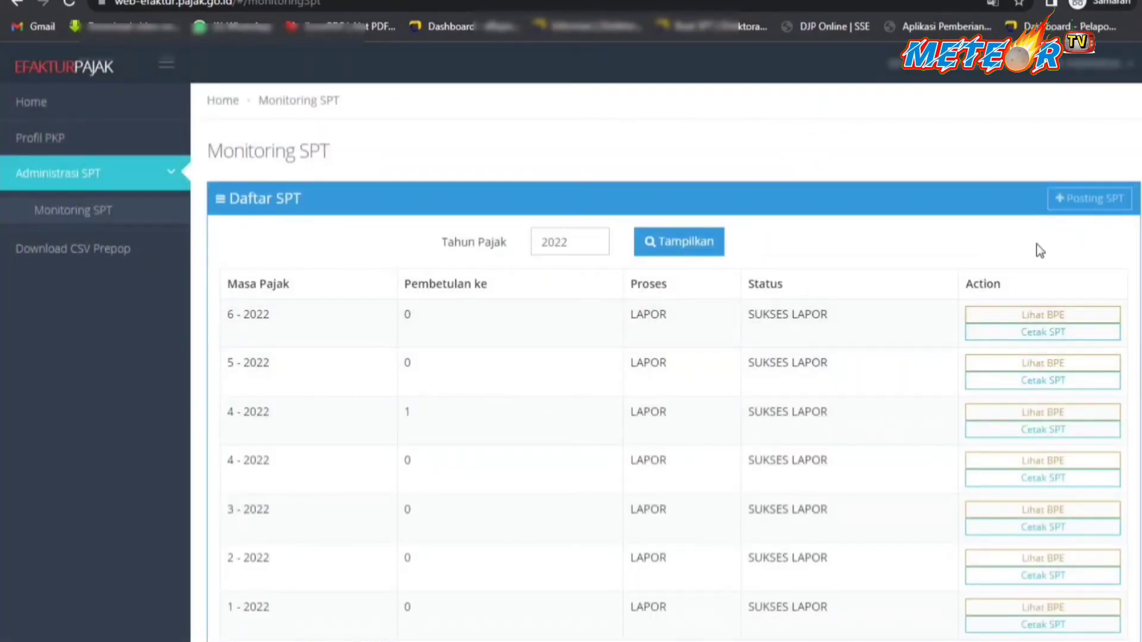
pyautogui.click(1091, 207)
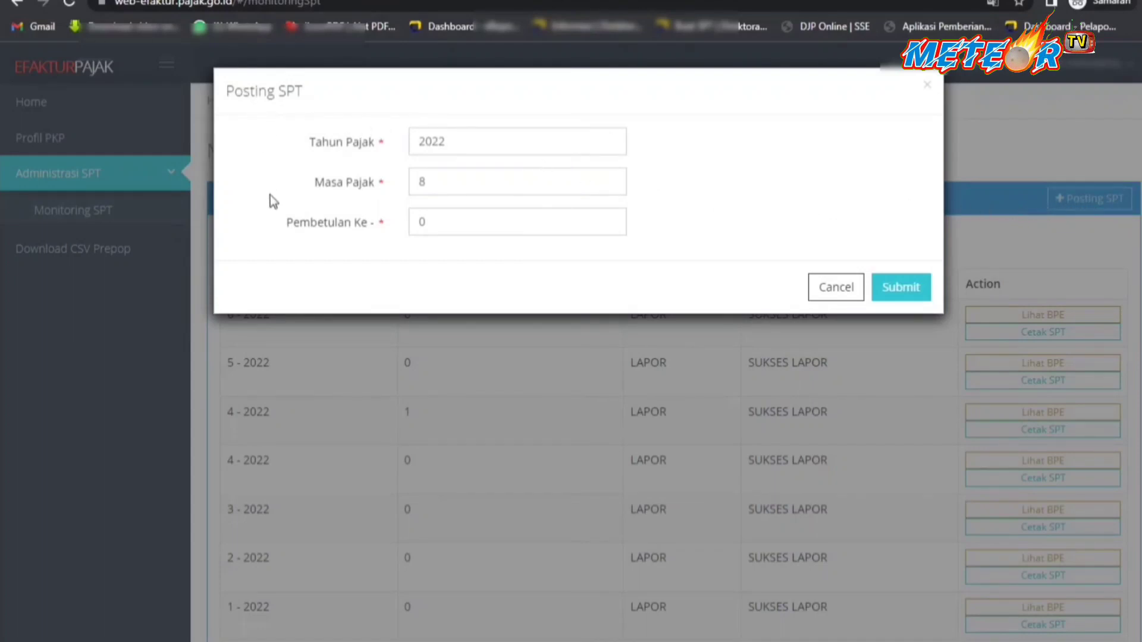
pyautogui.click(610, 185)
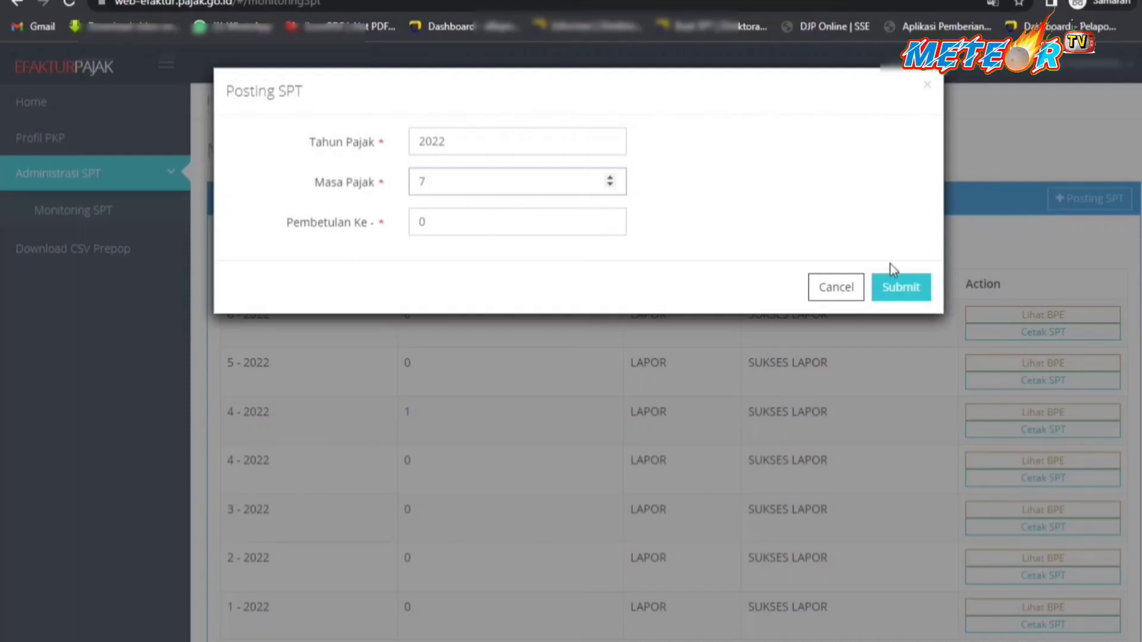
pyautogui.click(901, 293)
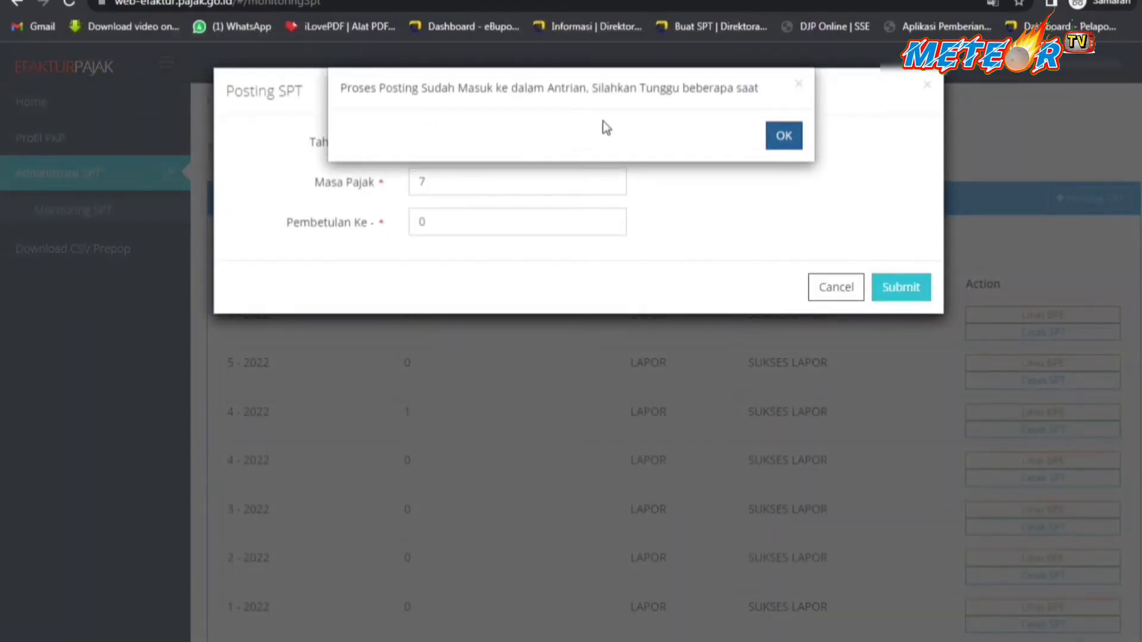
pyautogui.click(781, 140)
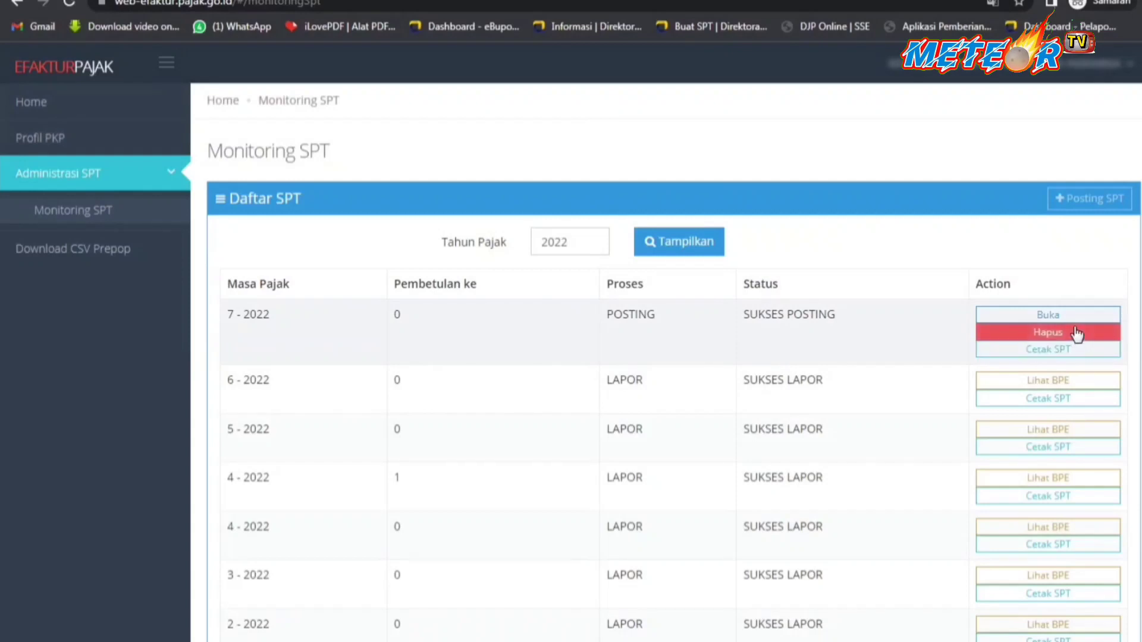
# Open the posted 7-2022 SPT and display the ten A2 domestic-delivery invoices.
pyautogui.click(1058, 319)
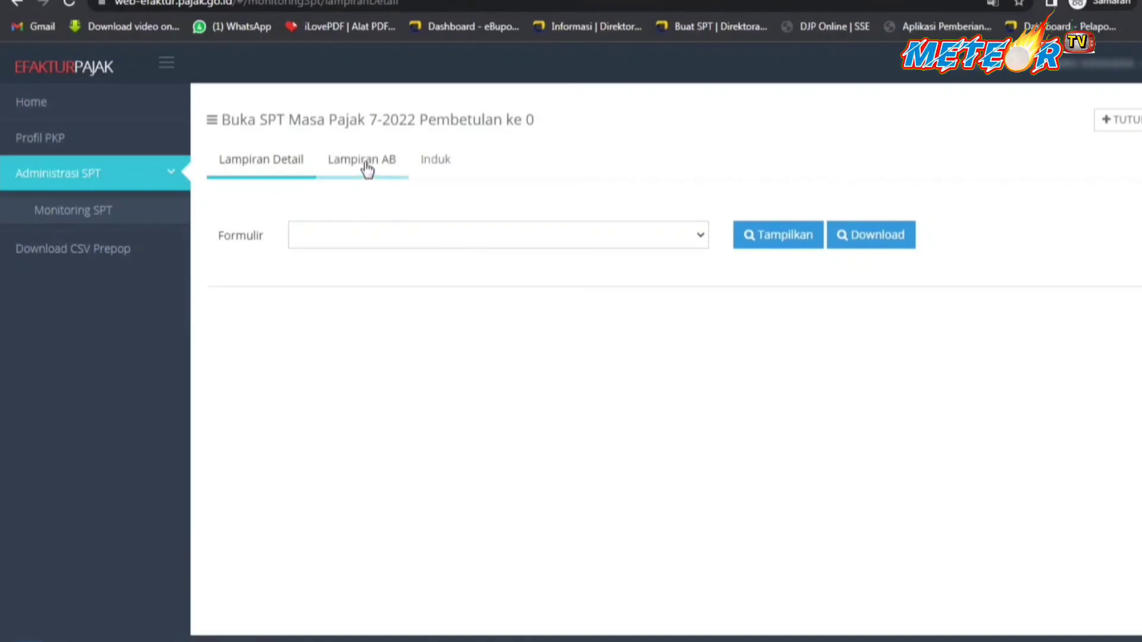
pyautogui.click(699, 238)
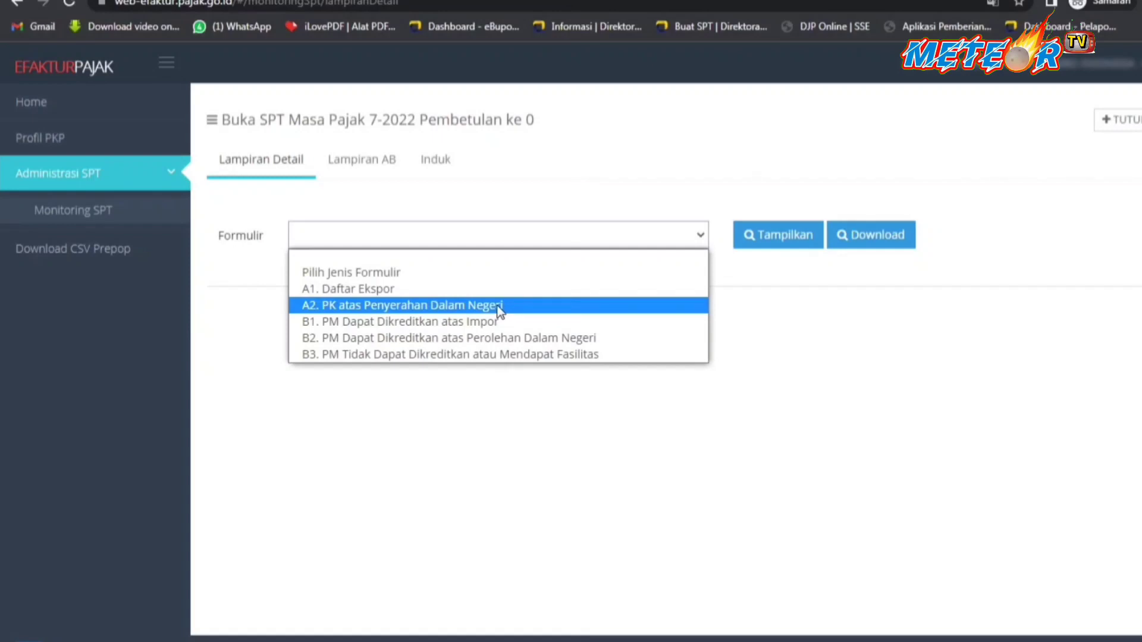
pyautogui.click(499, 306)
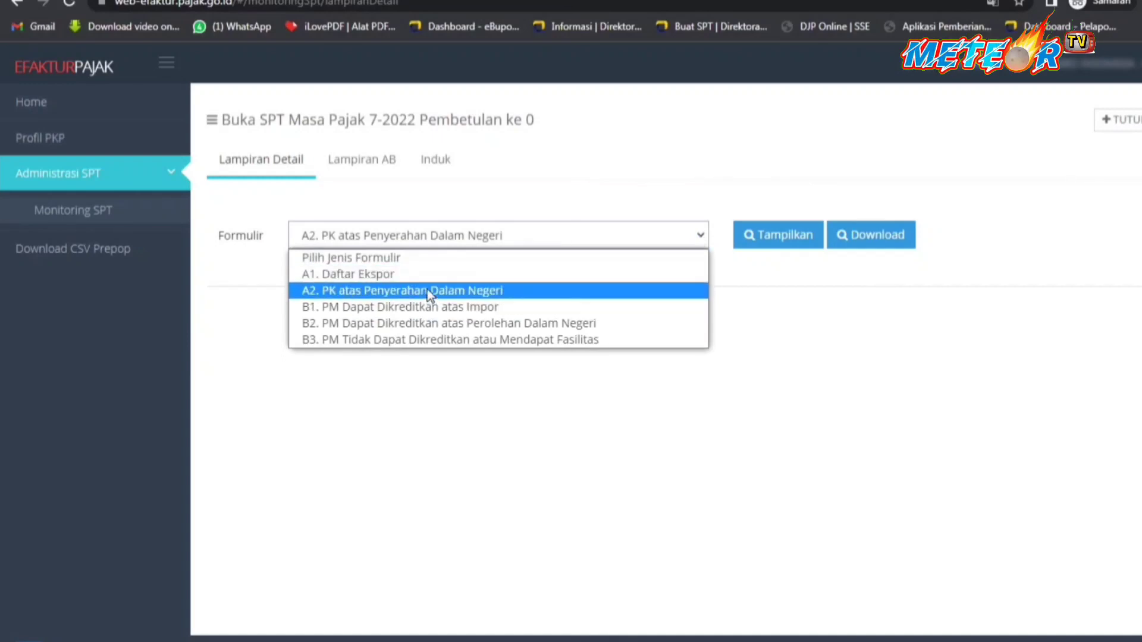
pyautogui.click(429, 292)
pyautogui.click(792, 249)
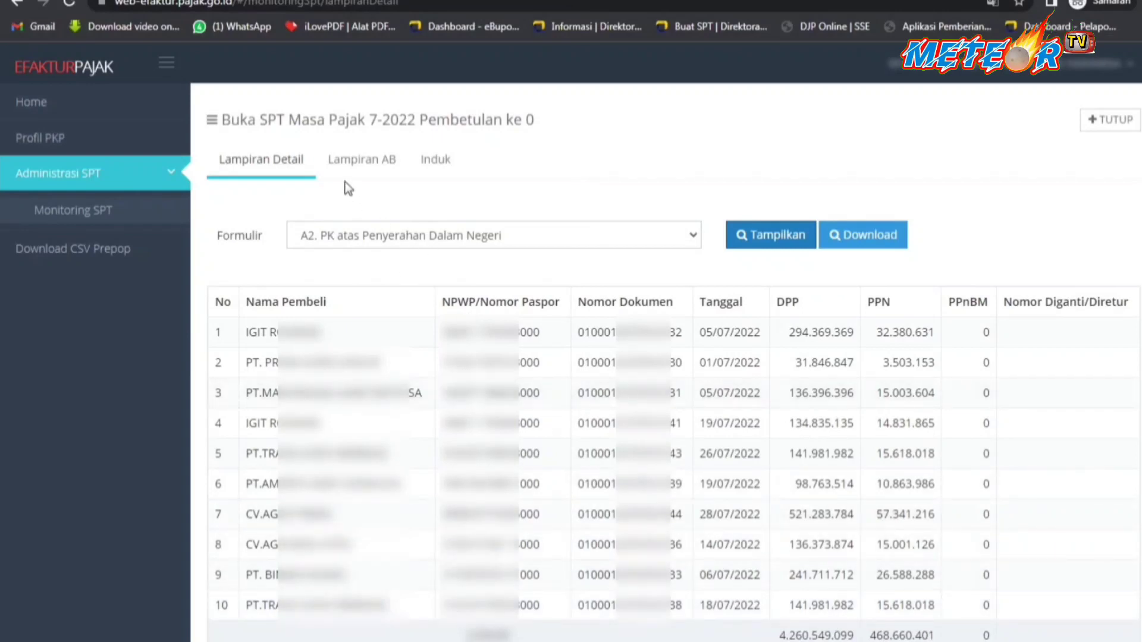
# On Lampiran AB, review recap sections I and II, then expand section III.
pyautogui.click(371, 165)
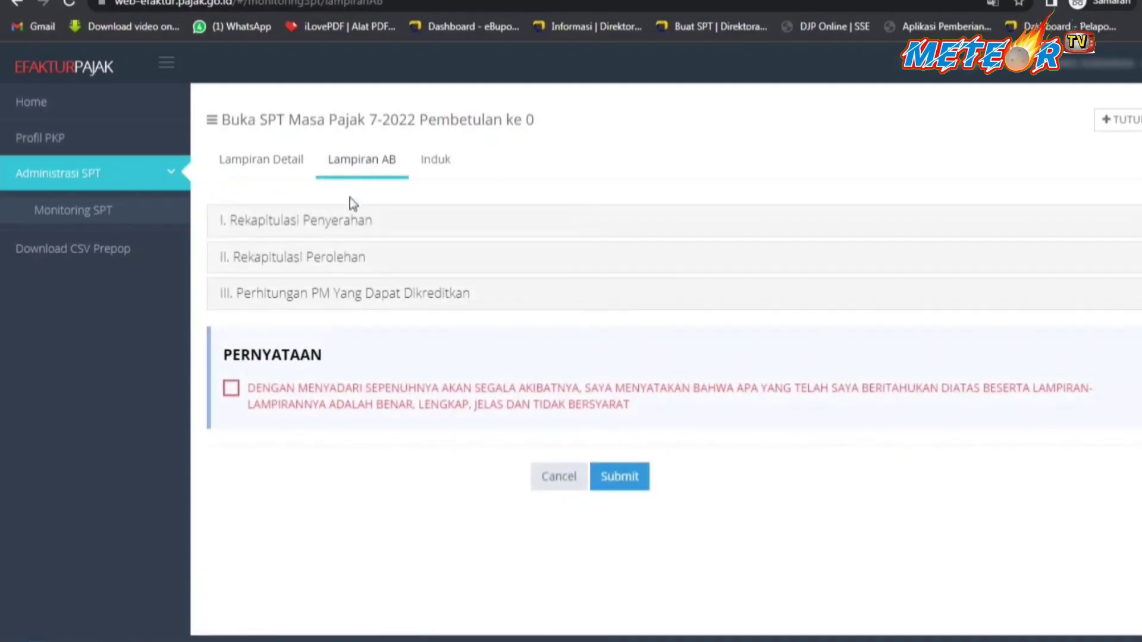
pyautogui.click(344, 227)
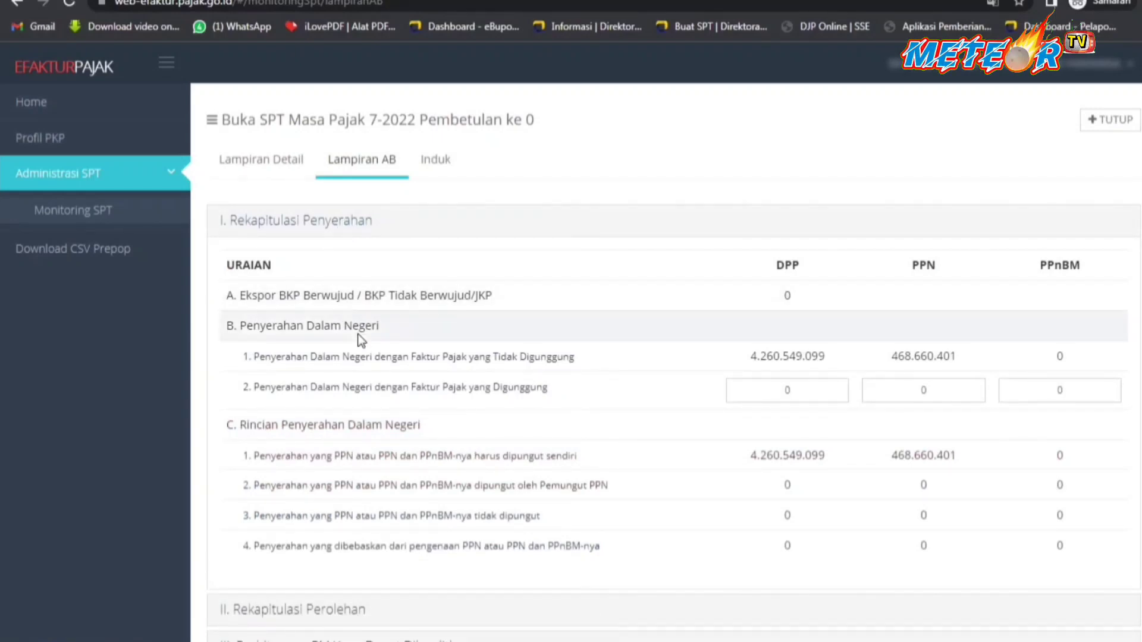
pyautogui.moveTo(237, 391); pyautogui.dragTo(563, 402)
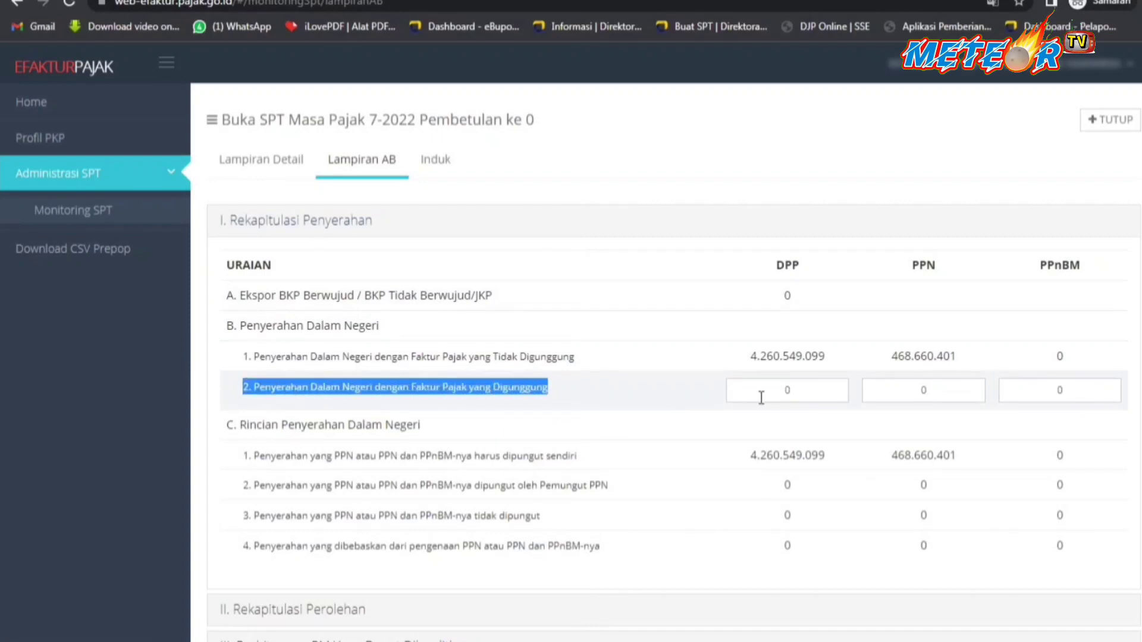
pyautogui.click(788, 391)
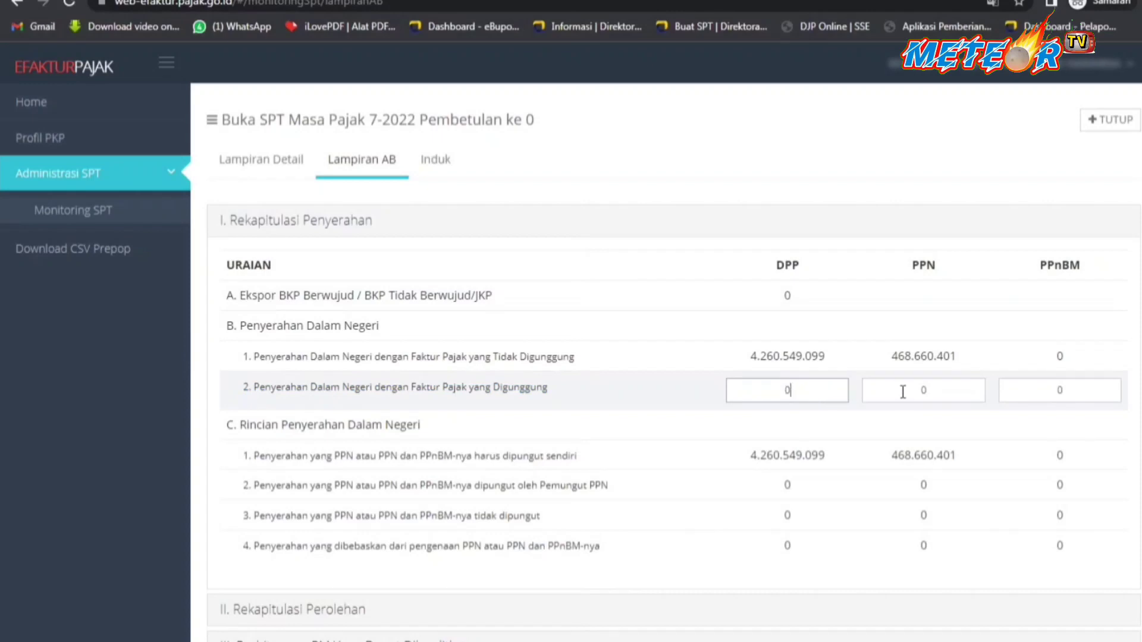
pyautogui.doubleClick(936, 390)
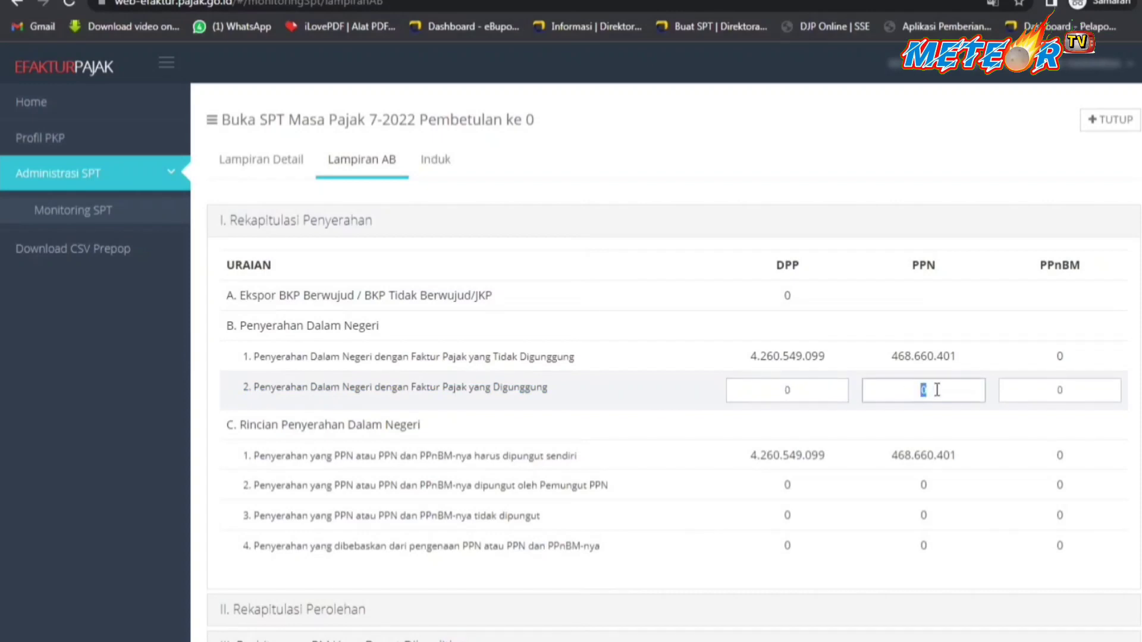
pyautogui.click(334, 229)
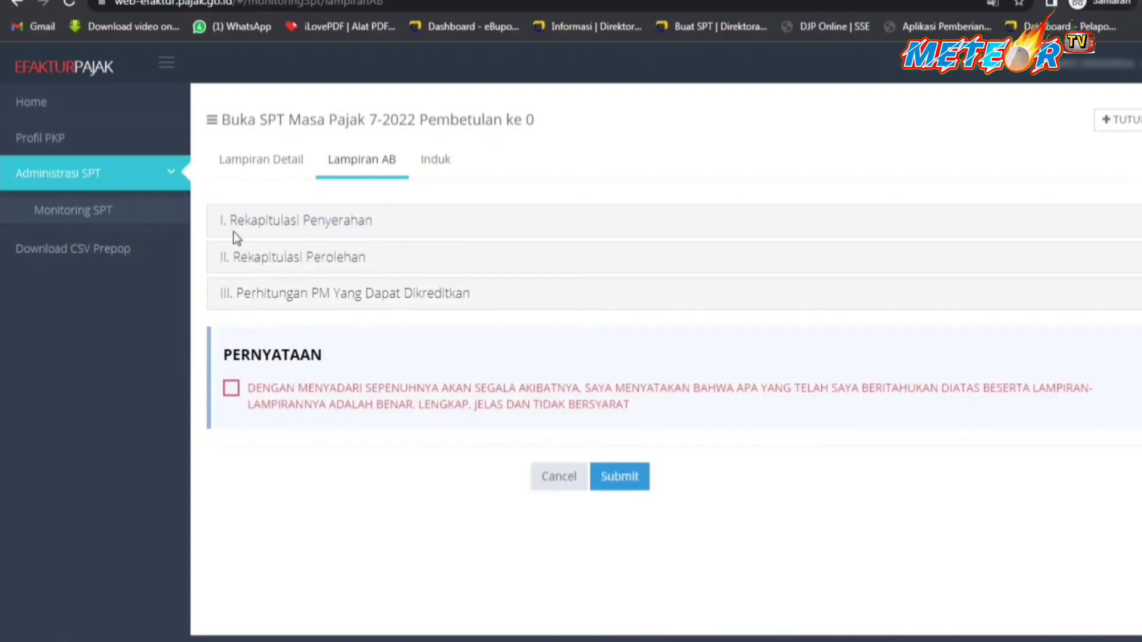
pyautogui.click(310, 265)
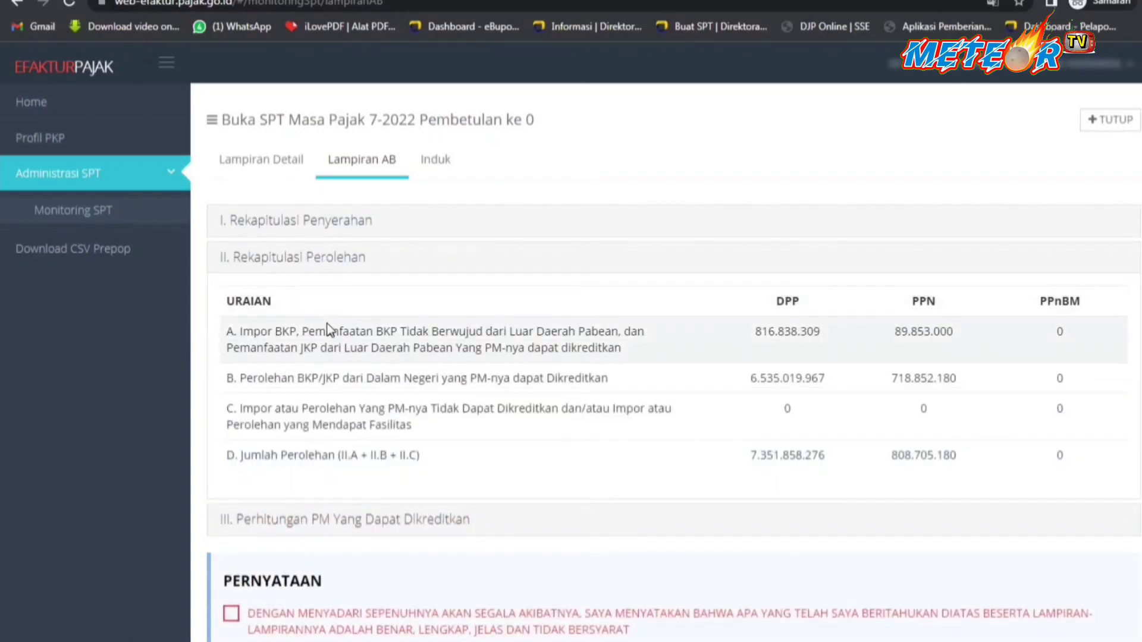
pyautogui.click(311, 265)
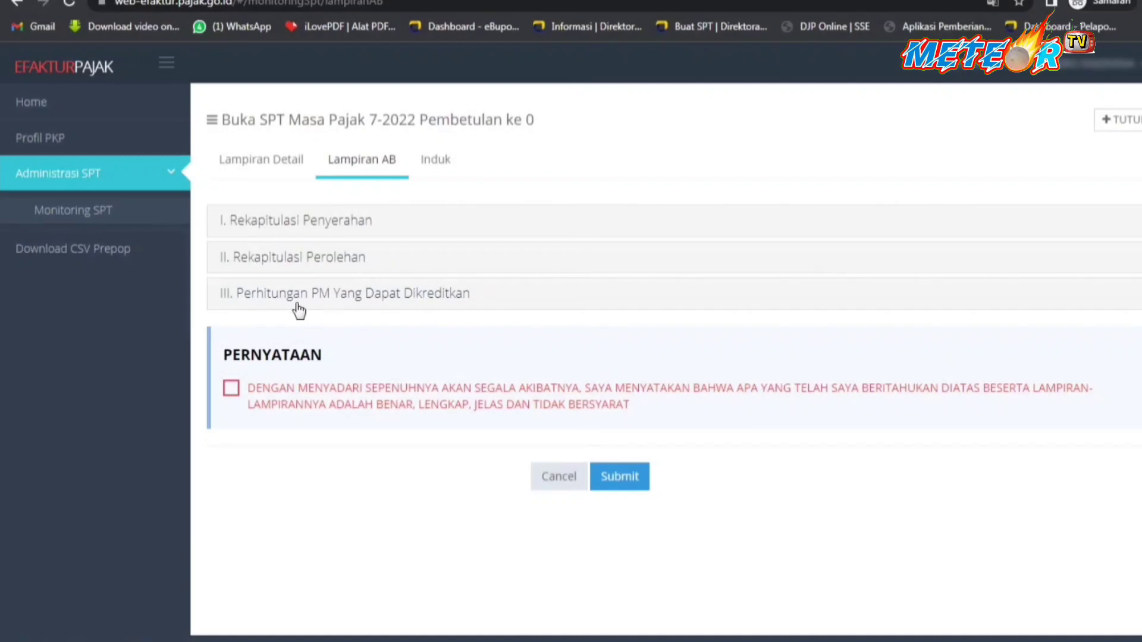
pyautogui.click(352, 301)
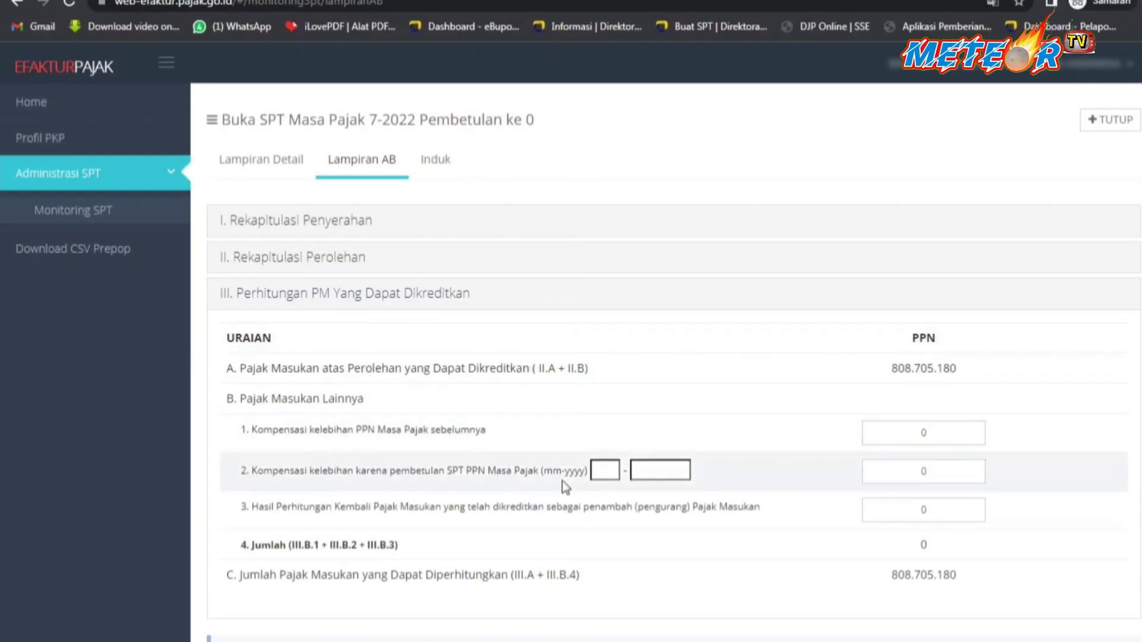
# Paste 600.139.966 into III.B.1 PPN and confirm creditable input tax becomes 1.408.845.146.
pyautogui.click(923, 434)
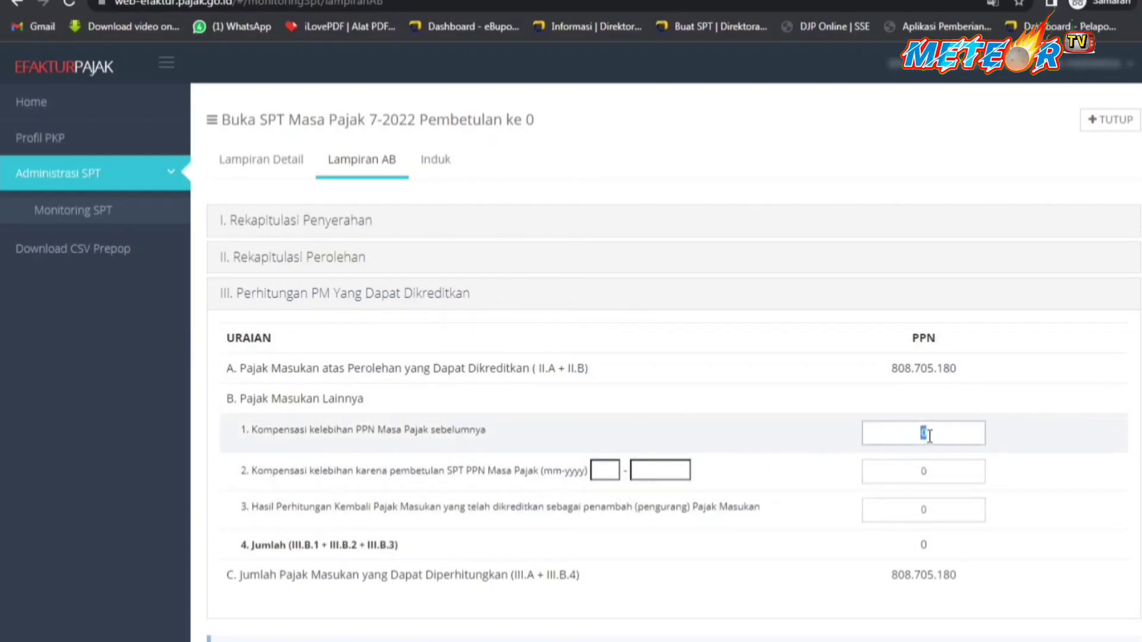
pyautogui.write('600.139.966')
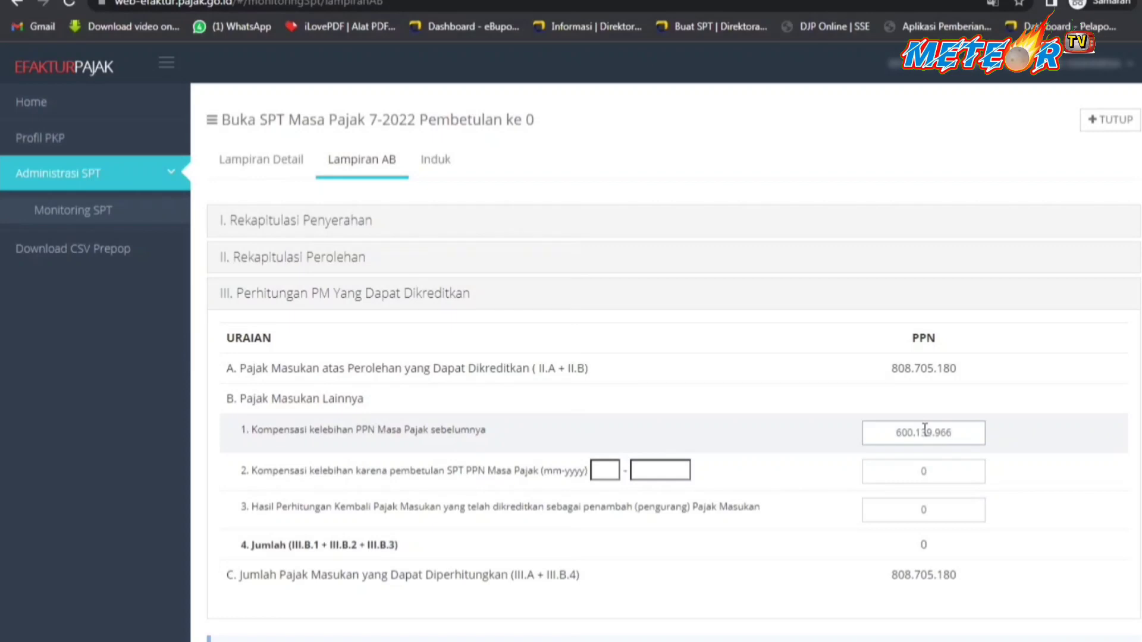
pyautogui.scroll(-1, 924, 429)
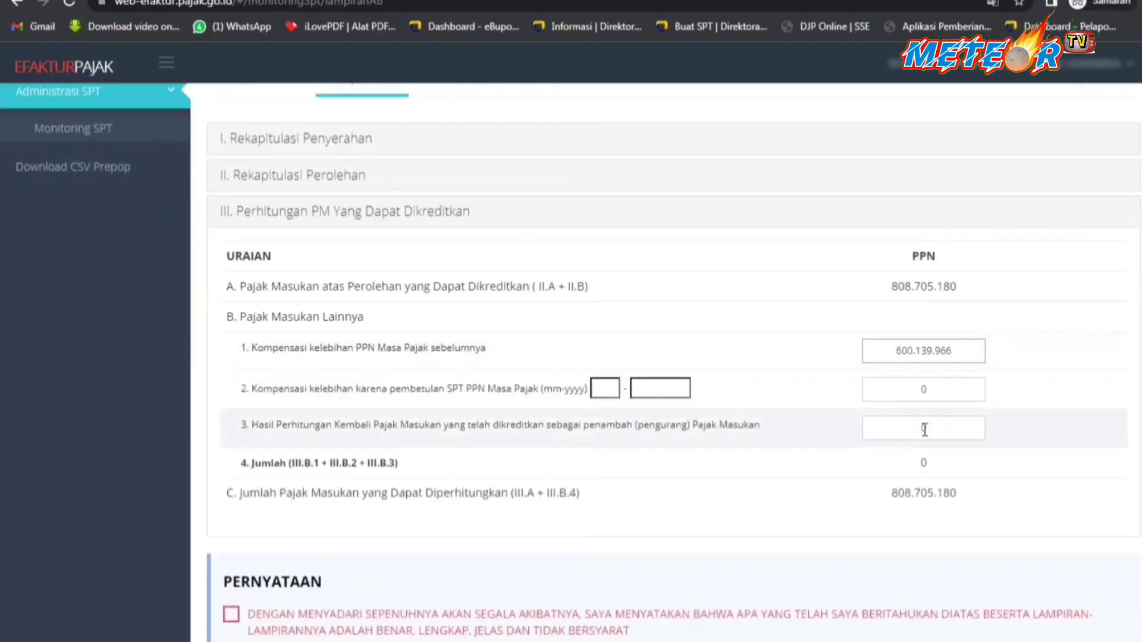
pyautogui.click(275, 224)
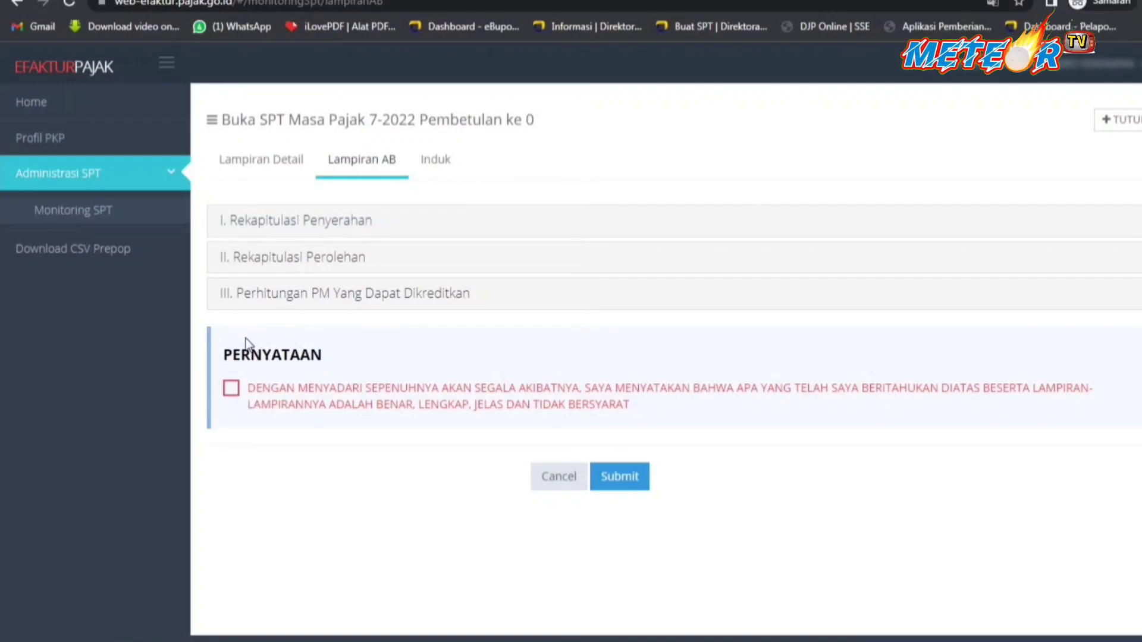
pyautogui.click(283, 297)
pyautogui.scroll(-2, 328, 359)
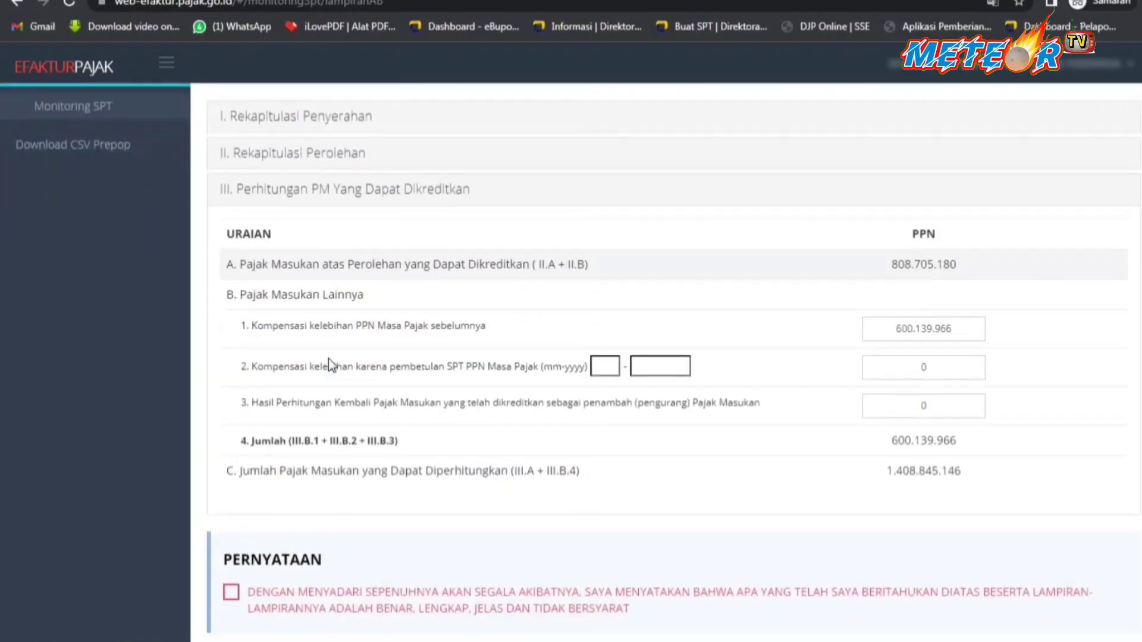
pyautogui.scroll(-1, 329, 359)
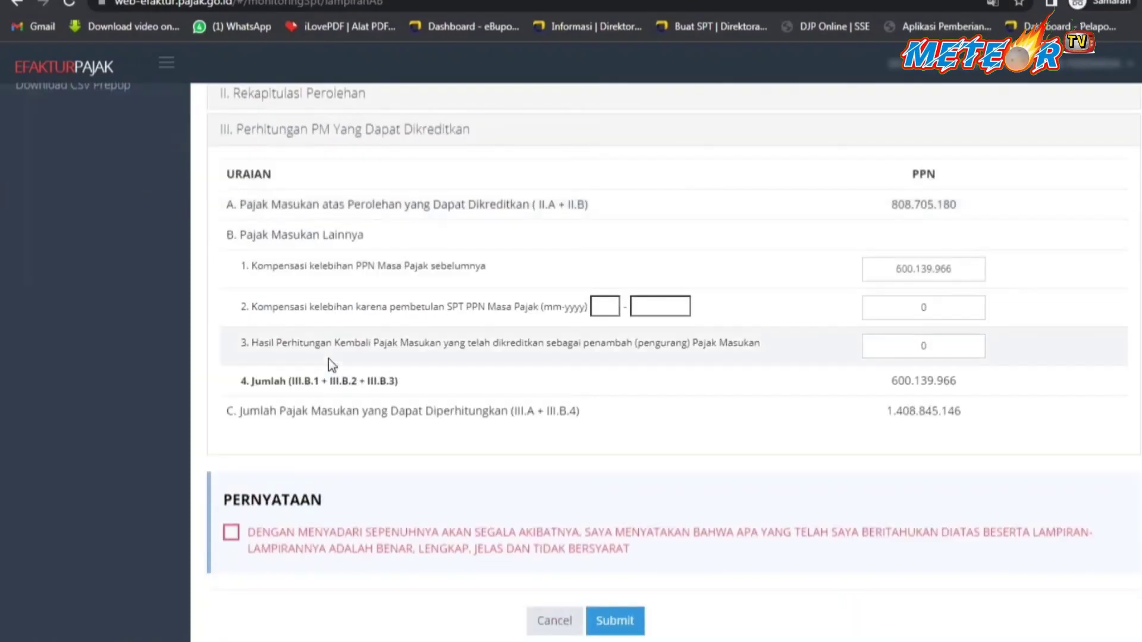
# Tick the PERNYATAAN declaration and submit the July return for signing.
pyautogui.click(232, 535)
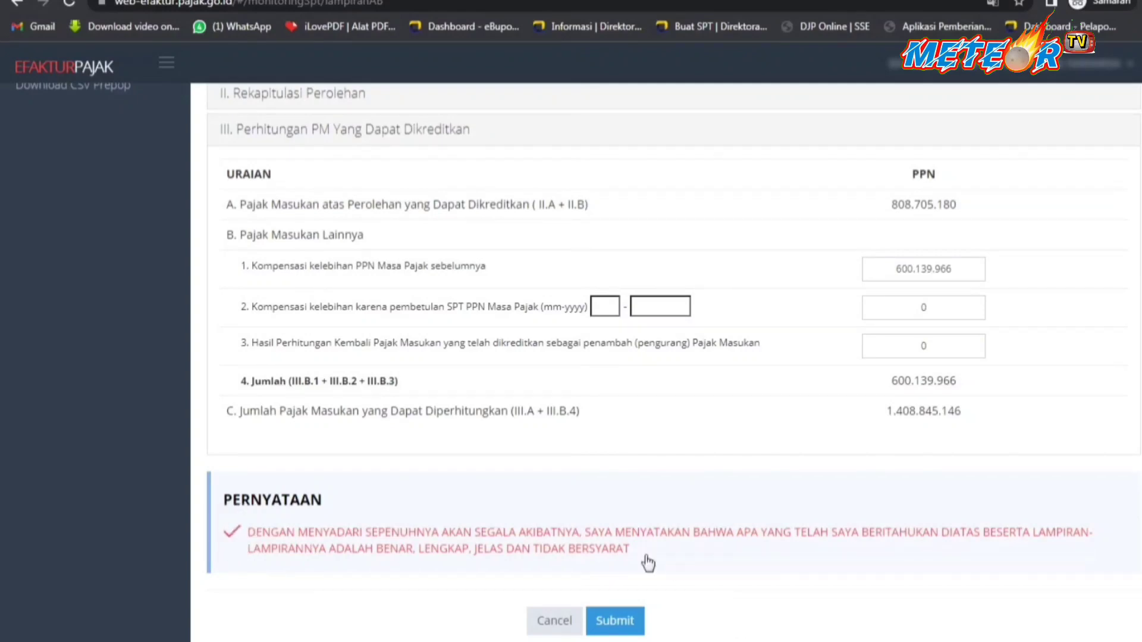
pyautogui.click(617, 624)
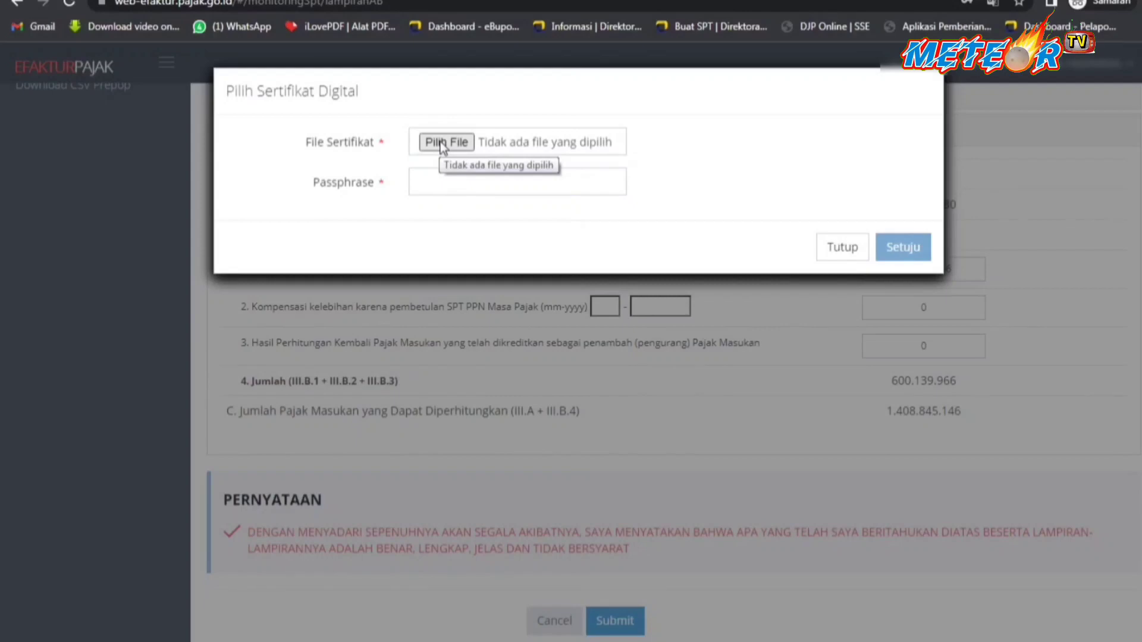
# Attach the company's .p12 certificate file from the Desktop's sertifikat elektronik folder.
pyautogui.click(442, 147)
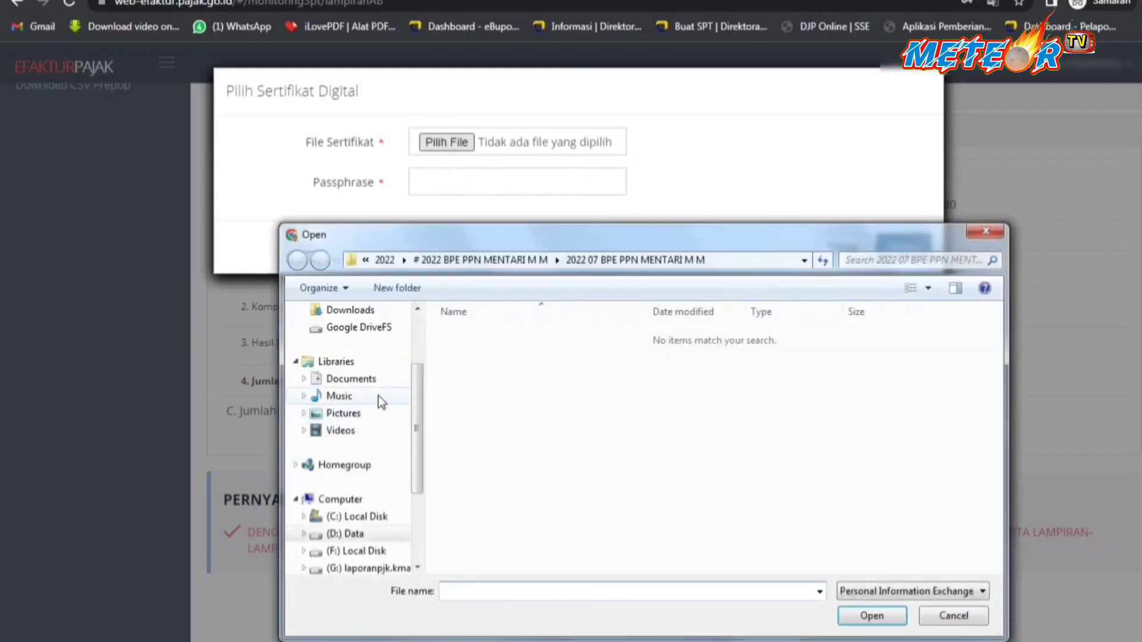
pyautogui.scroll(2, 364, 353)
pyautogui.click(350, 337)
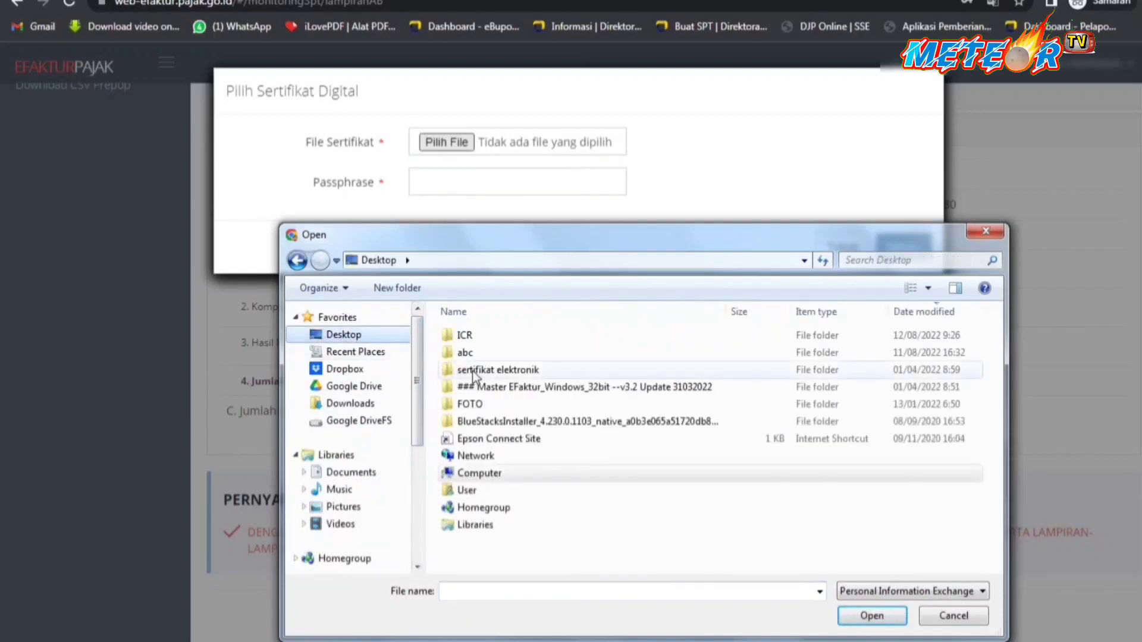
pyautogui.doubleClick(487, 371)
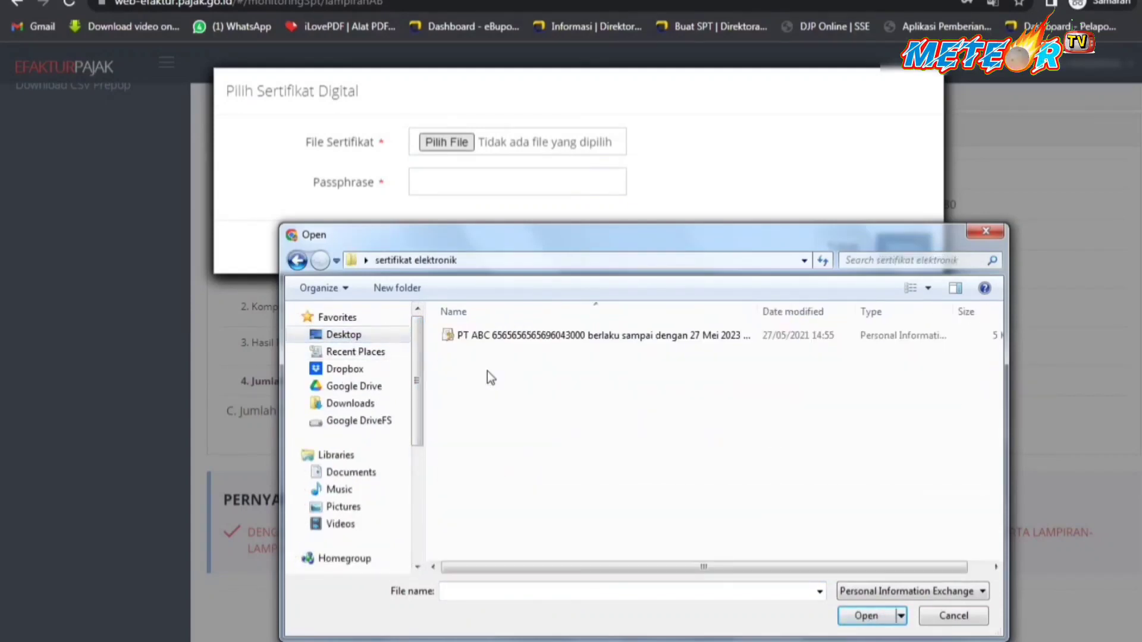
pyautogui.click(520, 348)
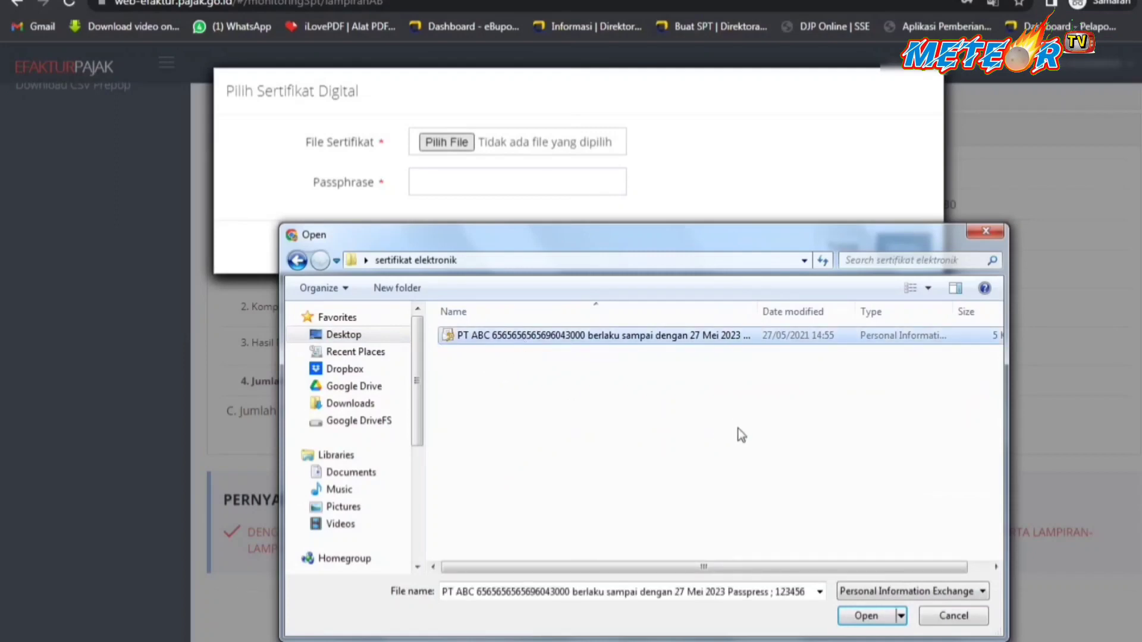
pyautogui.scroll(1, 726, 448)
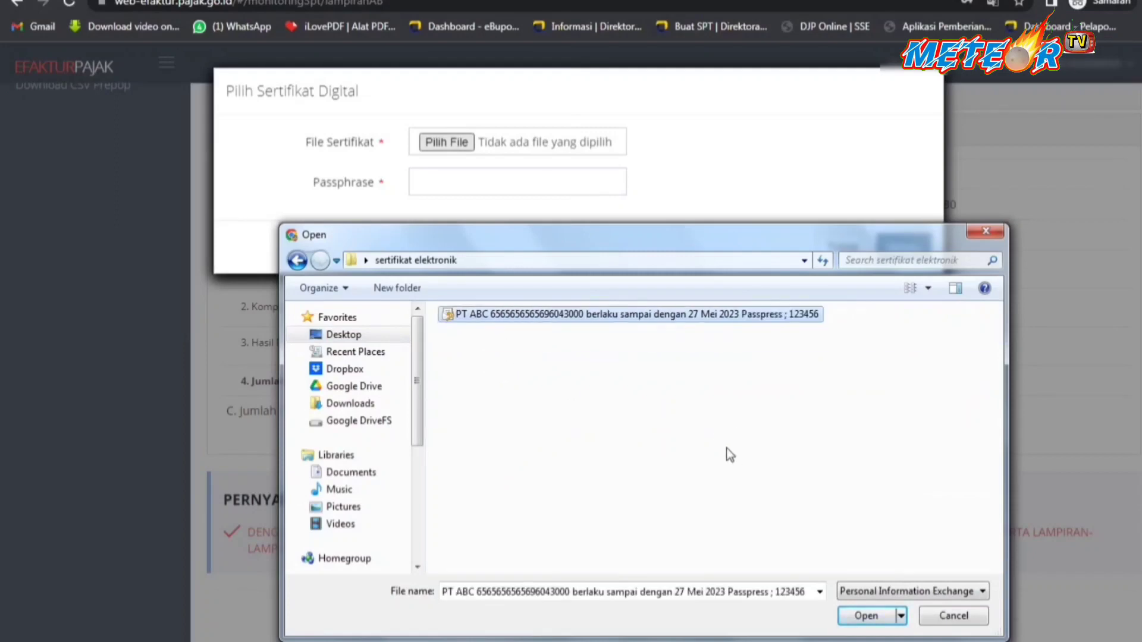
pyautogui.scroll(-3, 726, 448)
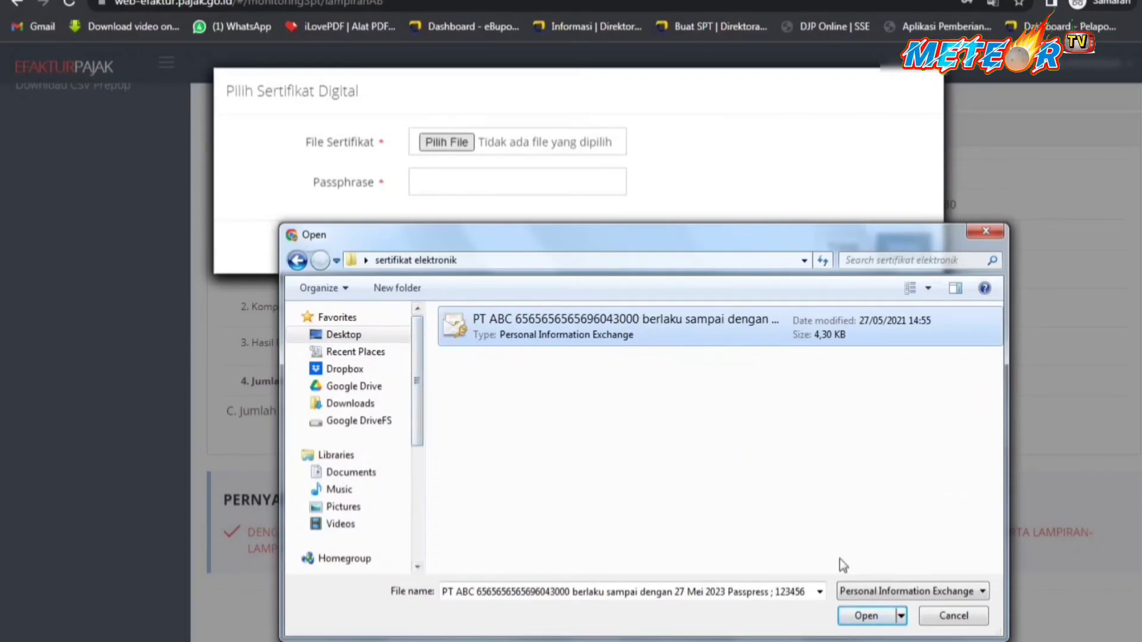
pyautogui.click(866, 617)
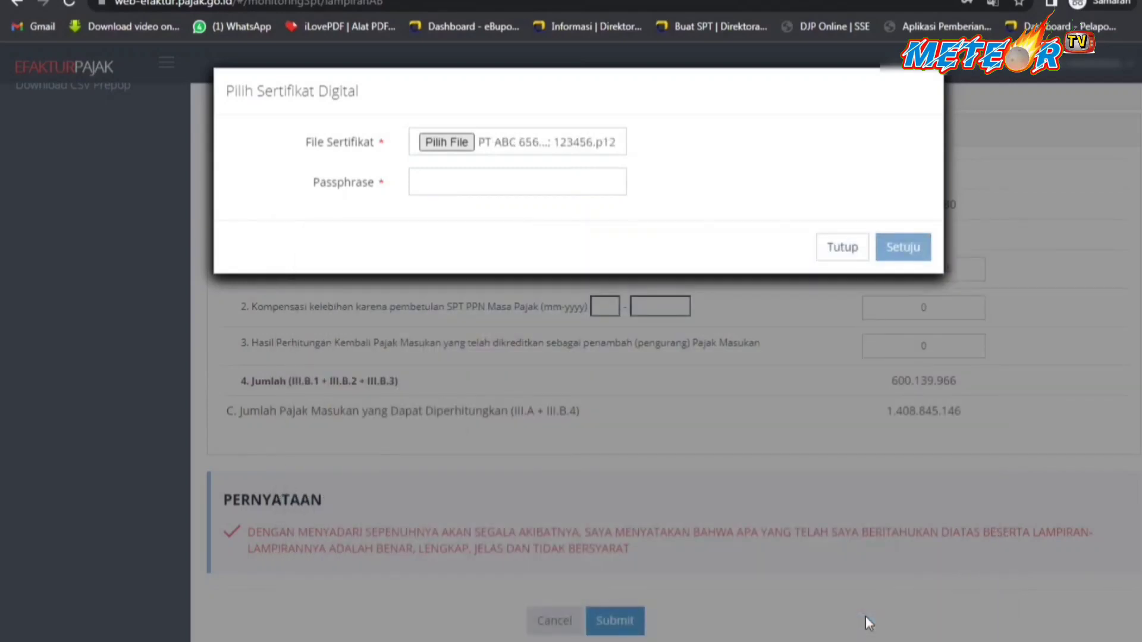
# Enter the certificate passphrase and click Setuju to sign and submit Lampiran AB.
pyautogui.click(426, 182)
pyautogui.write('123456')
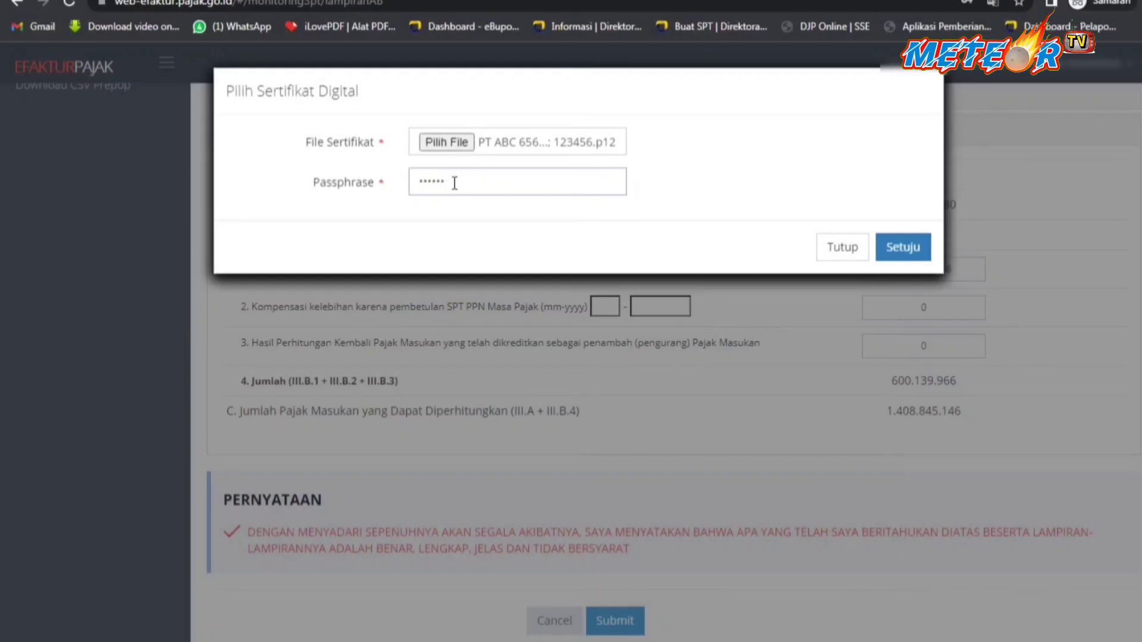
pyautogui.moveTo(454, 183); pyautogui.dragTo(390, 183)
pyautogui.press('Right')
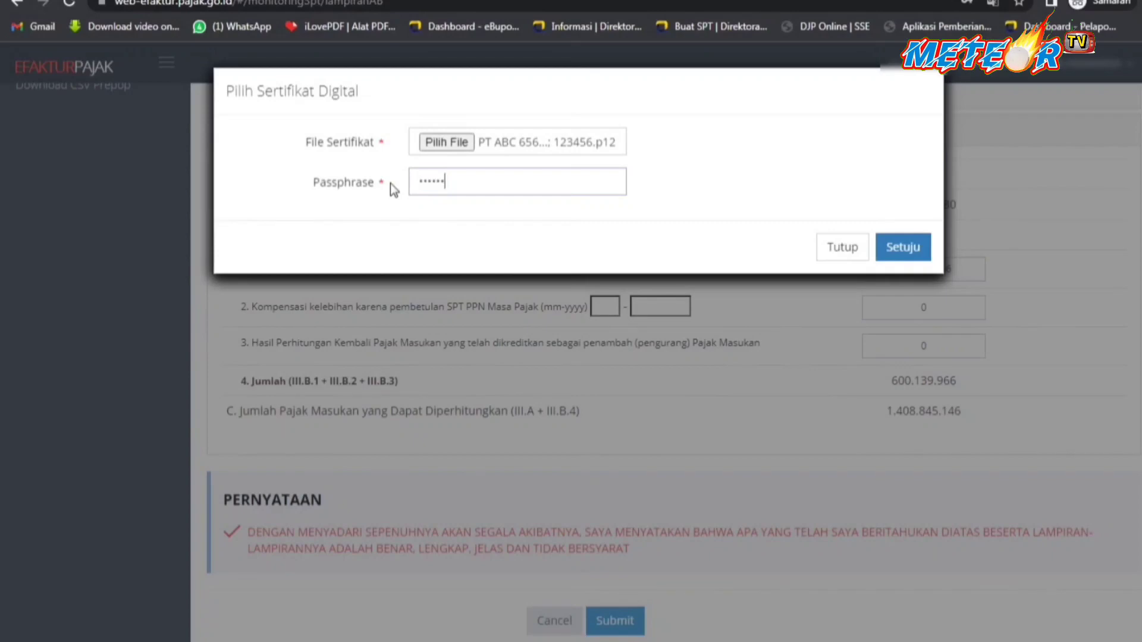
pyautogui.press('BackSpace')
pyautogui.press('BackSpace')
pyautogui.press('BackSpace')
pyautogui.press('BackSpace')
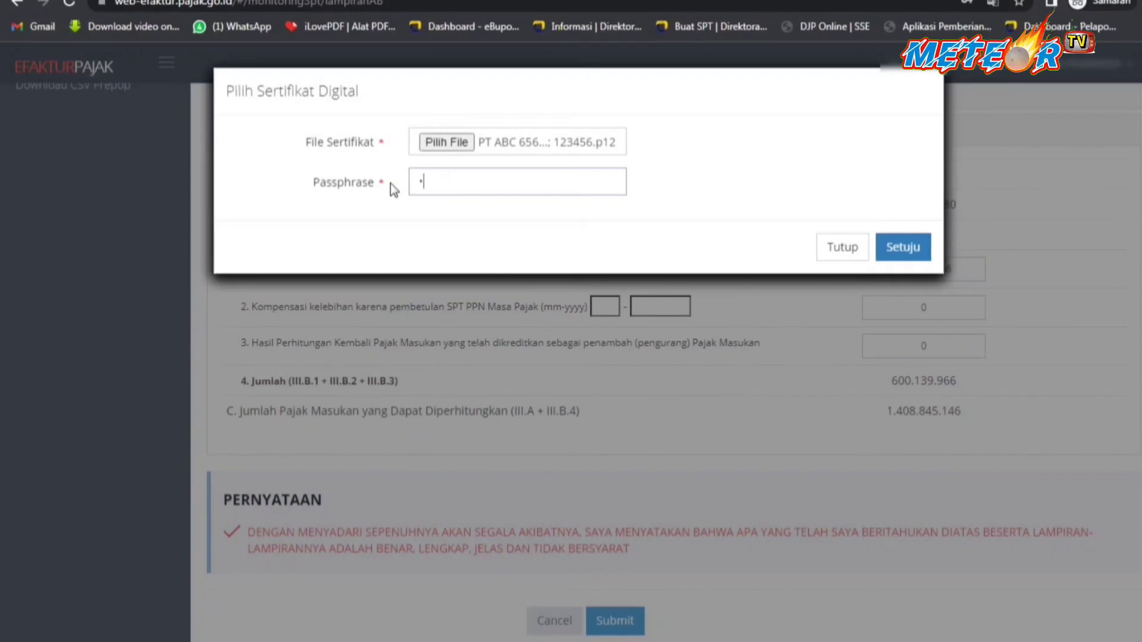
pyautogui.write('•••••')
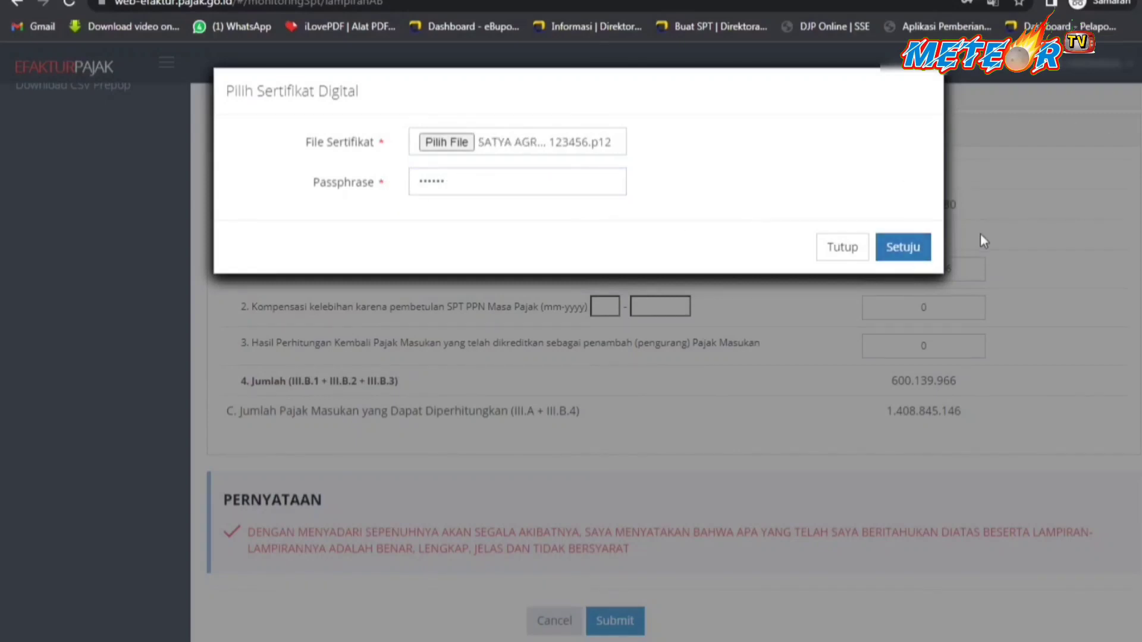
pyautogui.click(903, 247)
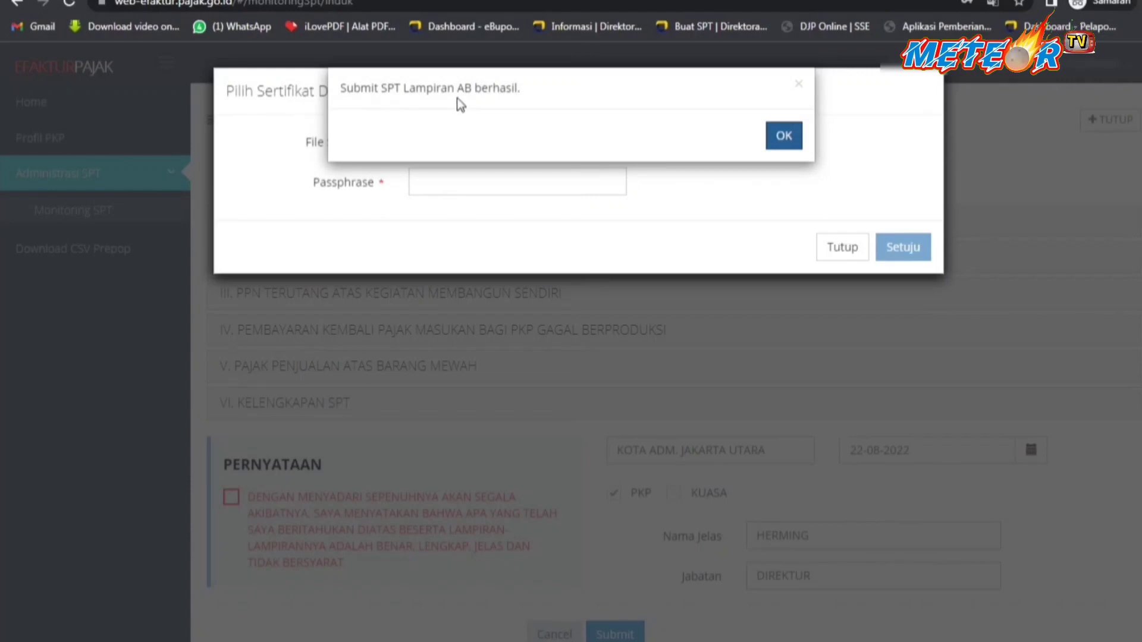
# Dismiss the success alert, close the certificate prompt, and review Induk sections I and II.
pyautogui.click(784, 140)
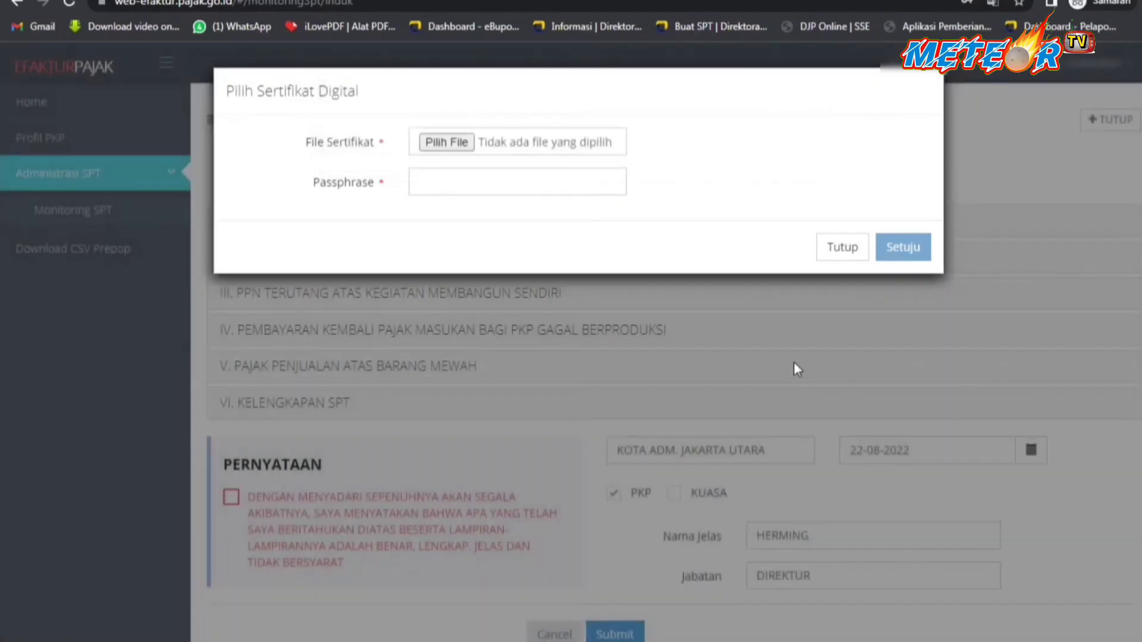
pyautogui.click(840, 249)
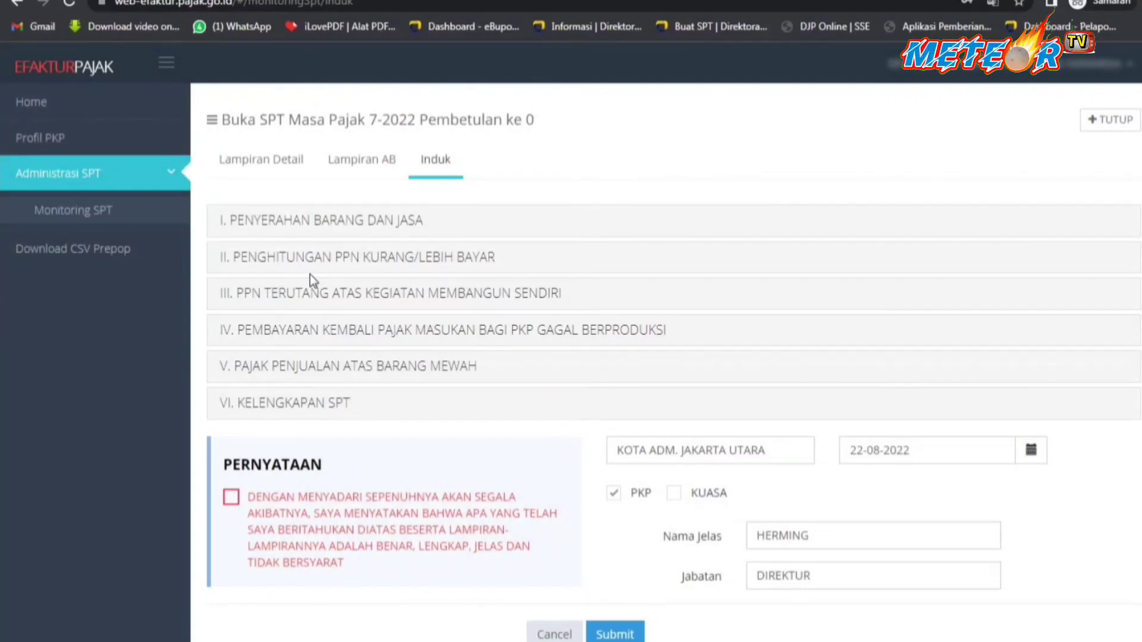
pyautogui.click(341, 229)
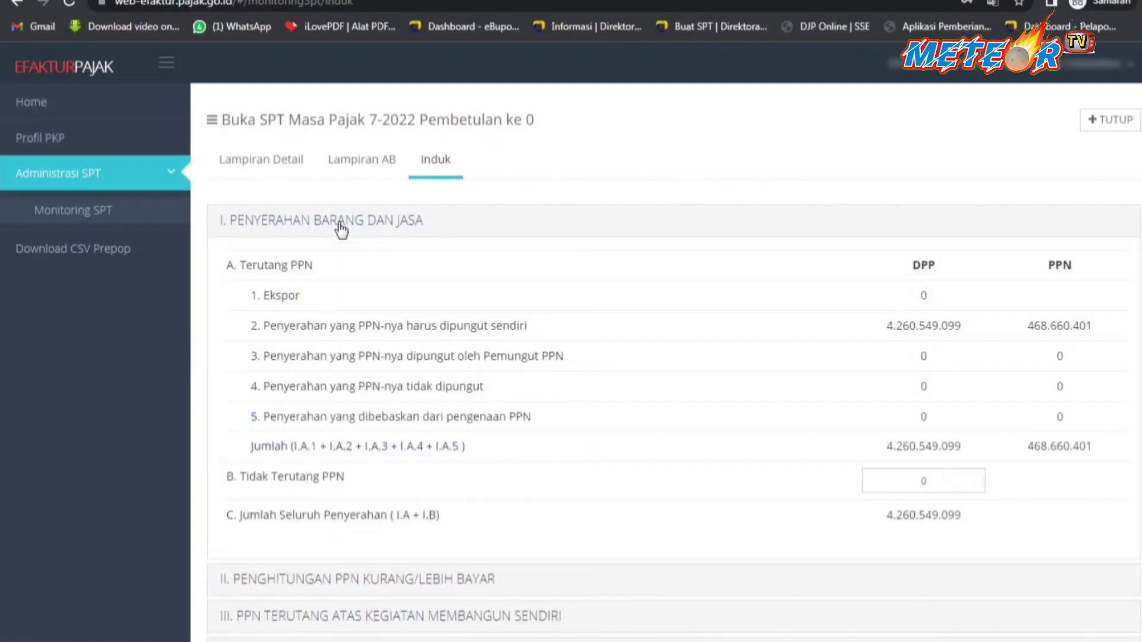
pyautogui.click(341, 229)
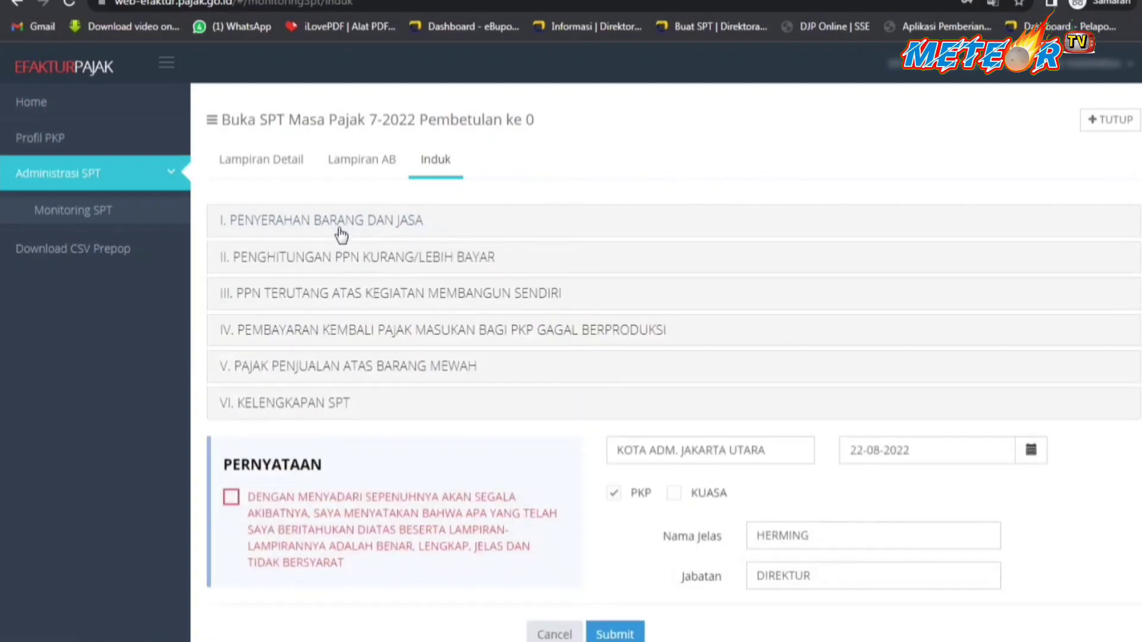
pyautogui.click(341, 261)
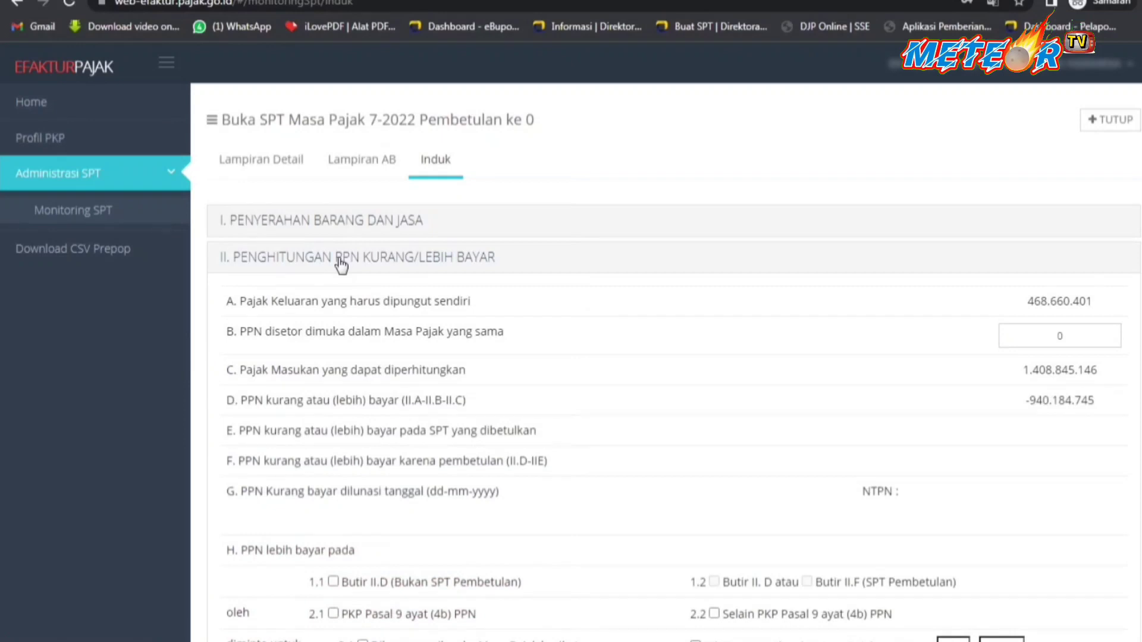
pyautogui.click(341, 262)
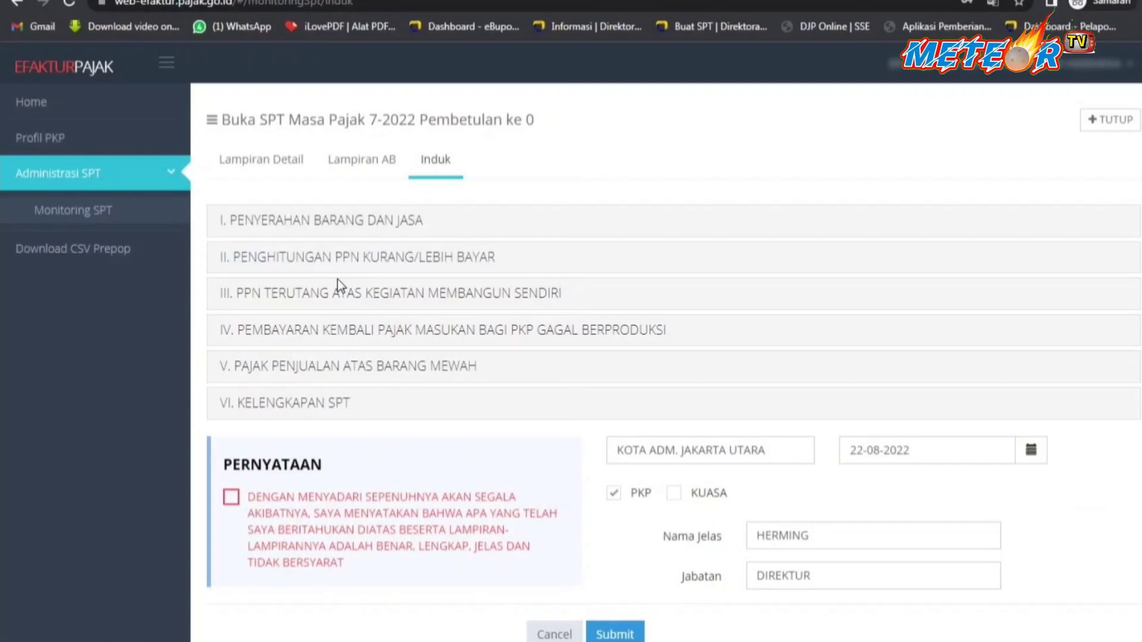
# Check section III, then reopen section II and highlight row D's -940.184.745 overpayment.
pyautogui.click(340, 294)
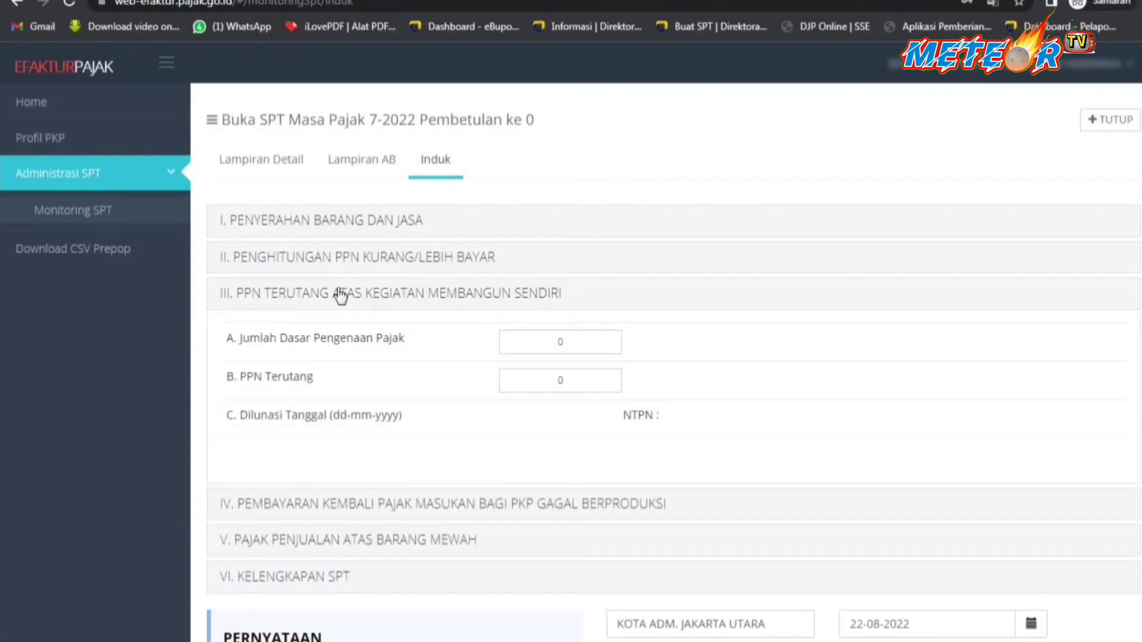
pyautogui.click(340, 293)
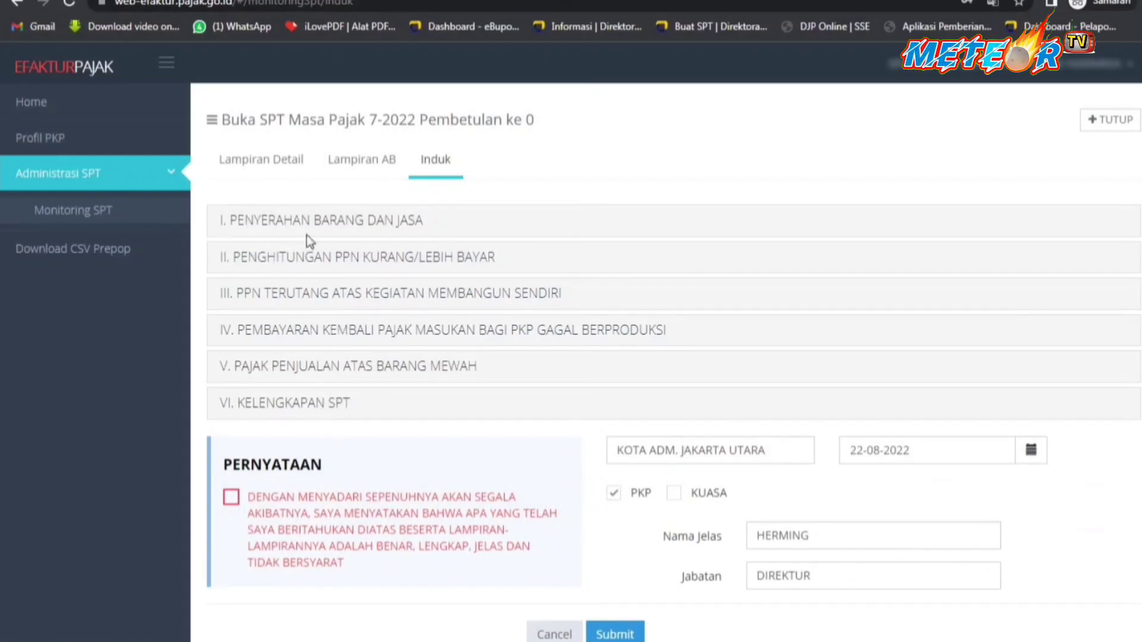
pyautogui.click(381, 265)
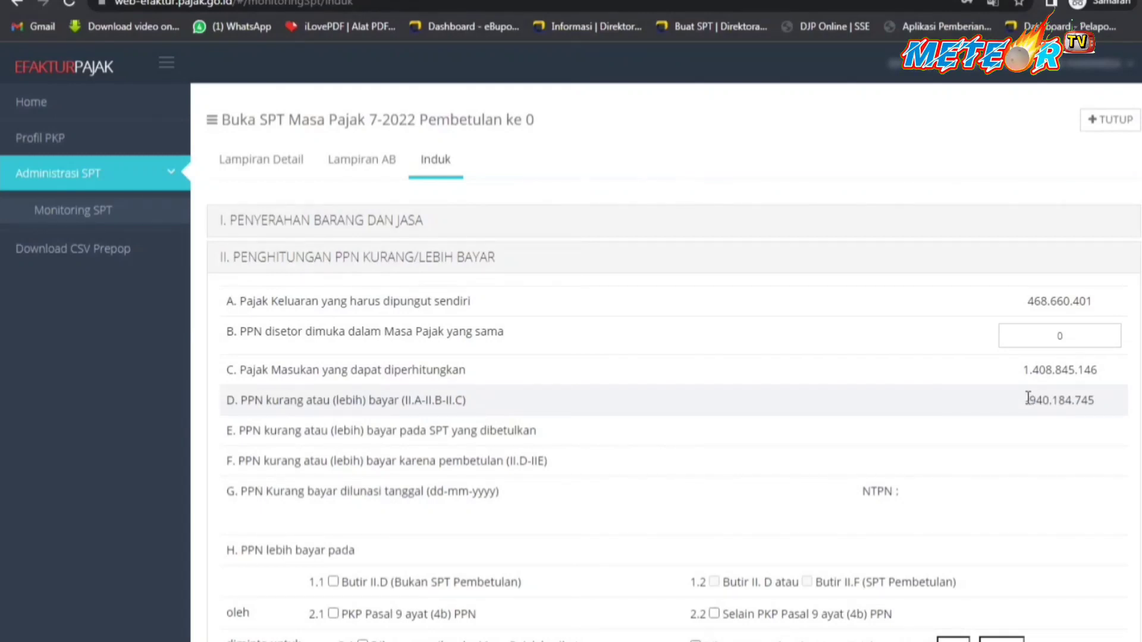
pyautogui.moveTo(1027, 400); pyautogui.dragTo(1096, 403)
pyautogui.click(1073, 395)
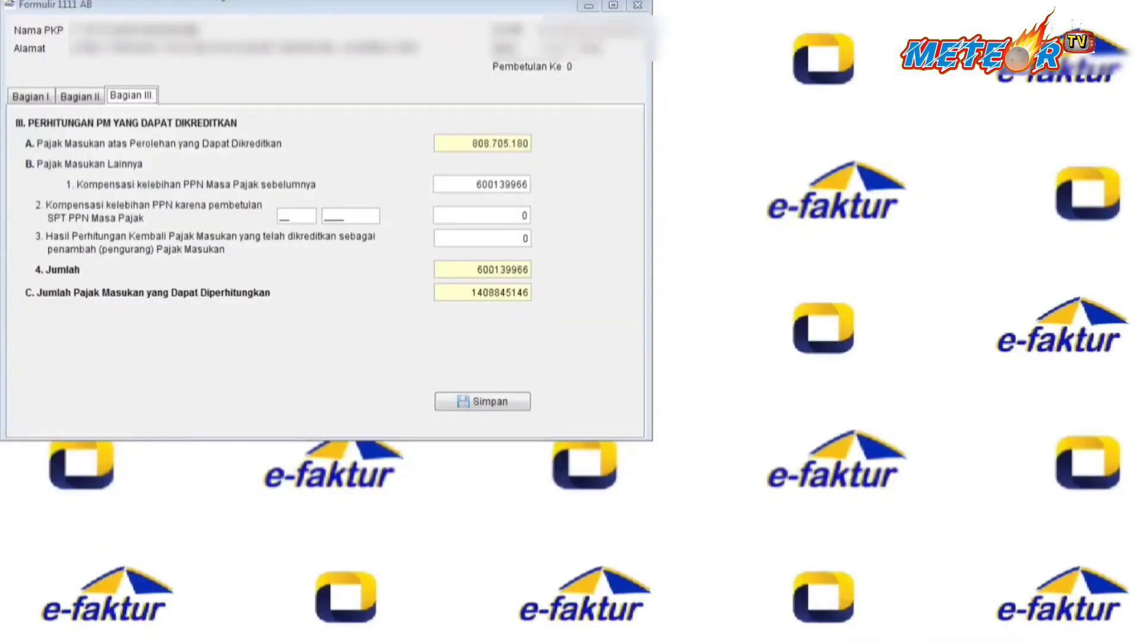
# In desktop Formulir 1111, show Bagian II and select the row D value -940.184.745.
pyautogui.click(238, 1)
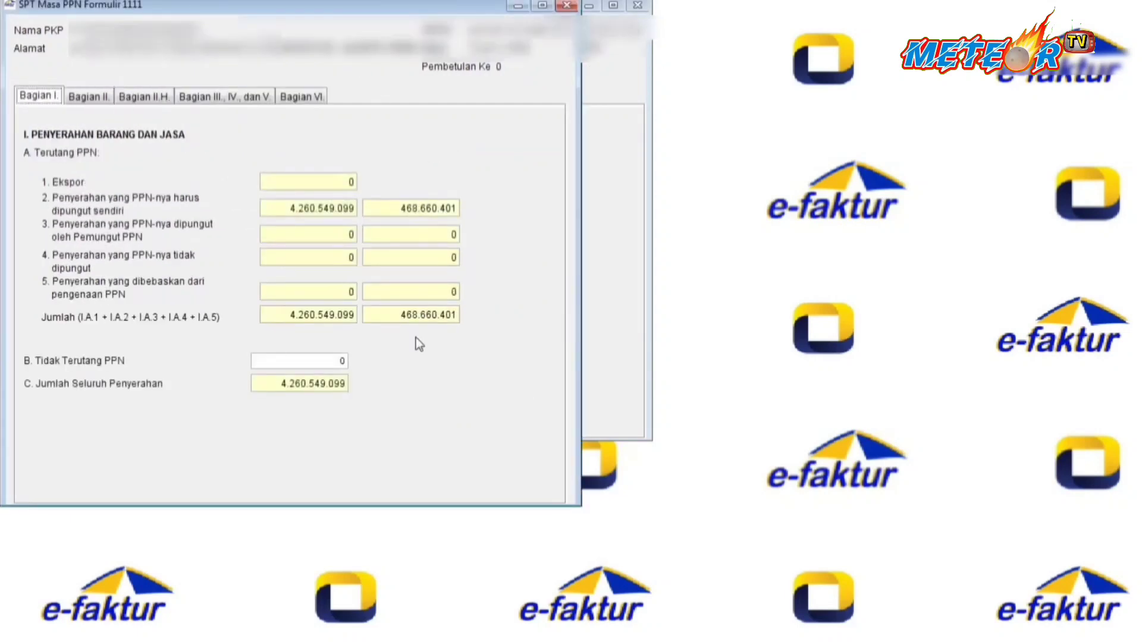
pyautogui.click(88, 96)
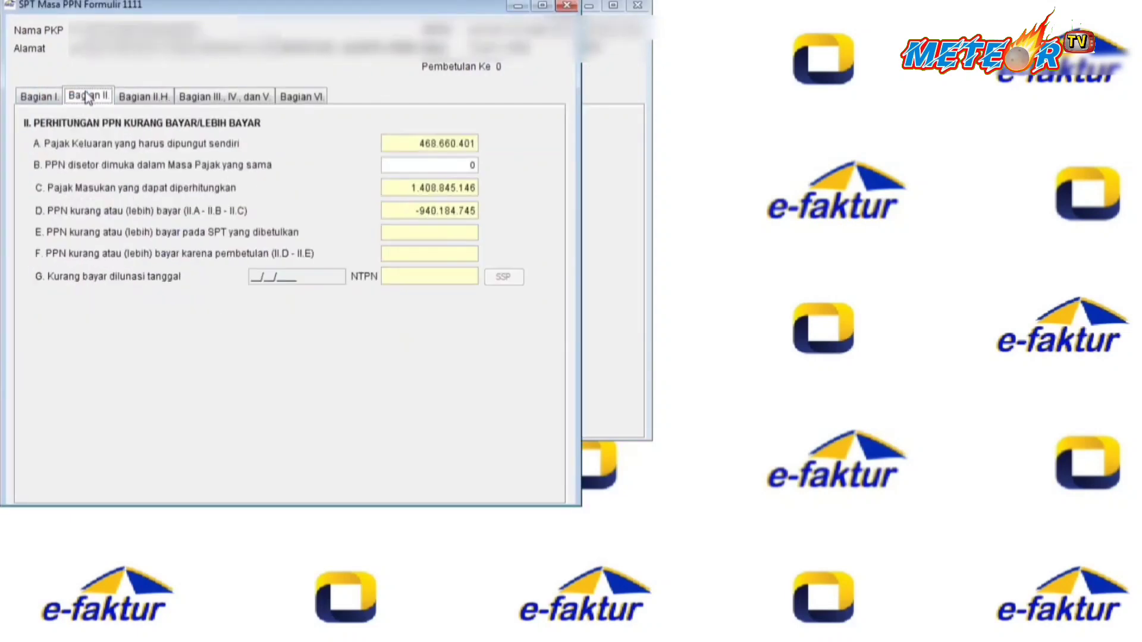
pyautogui.click(407, 215)
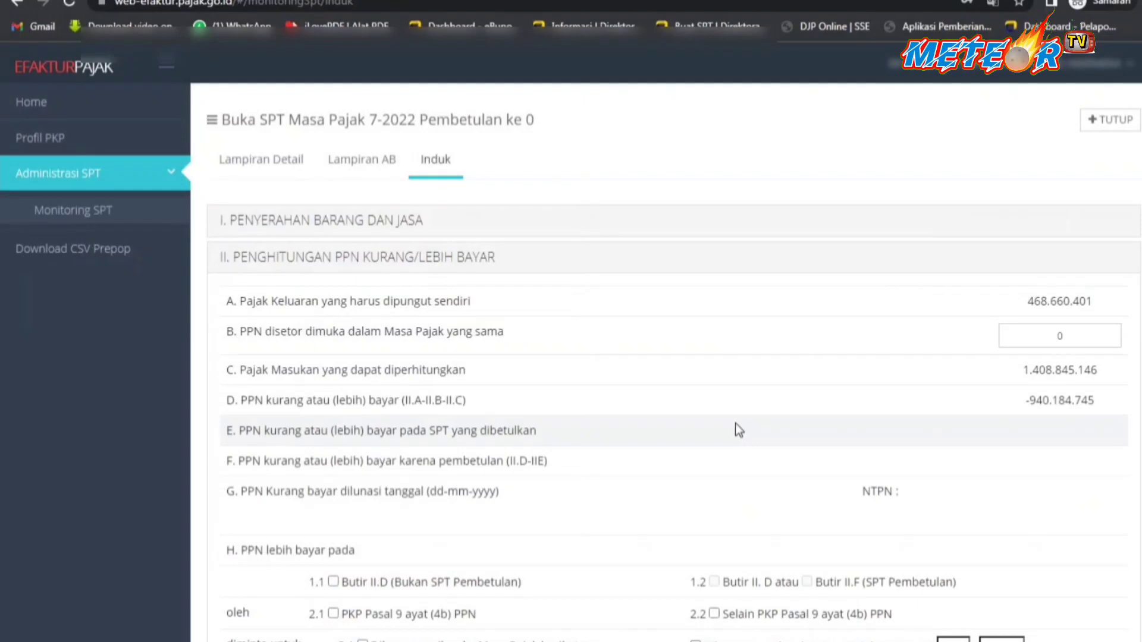
pyautogui.scroll(-4, 734, 426)
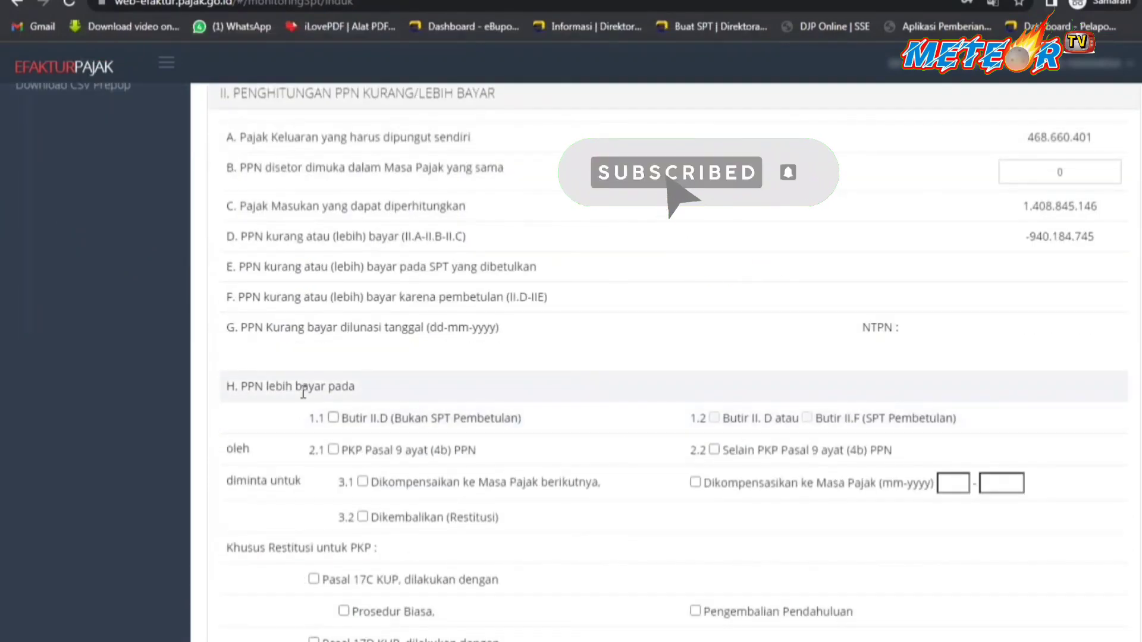
# Mark section H as 1.1 Butir II.D, 2.2 non-Pasal 9 ayat (4b) PKP, 3.1 compensated next period.
pyautogui.click(334, 418)
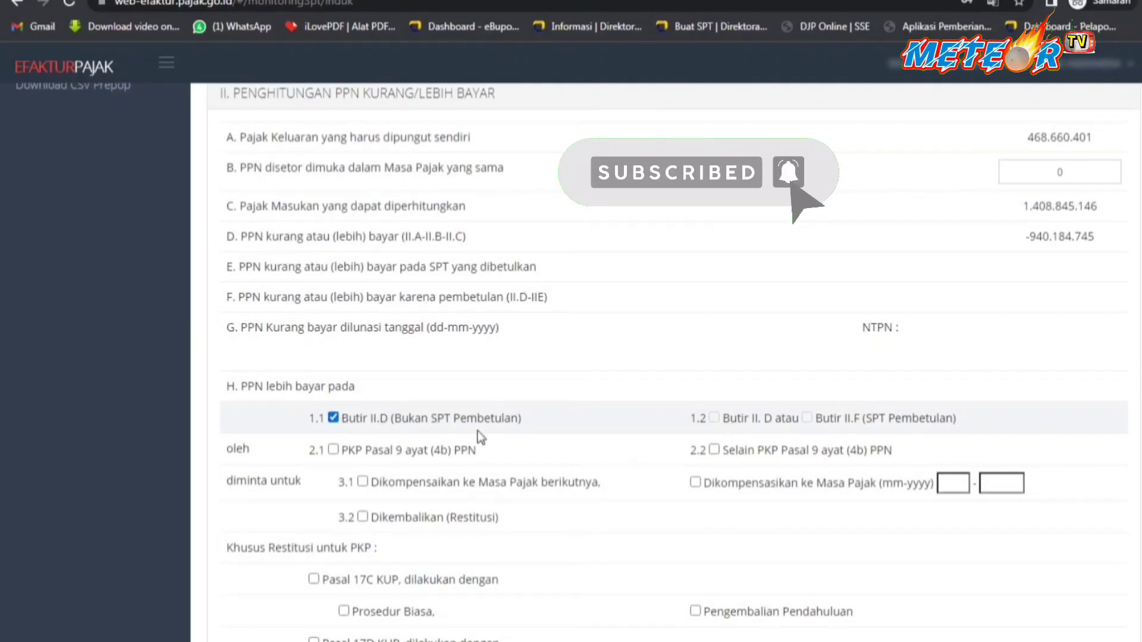
pyautogui.click(714, 450)
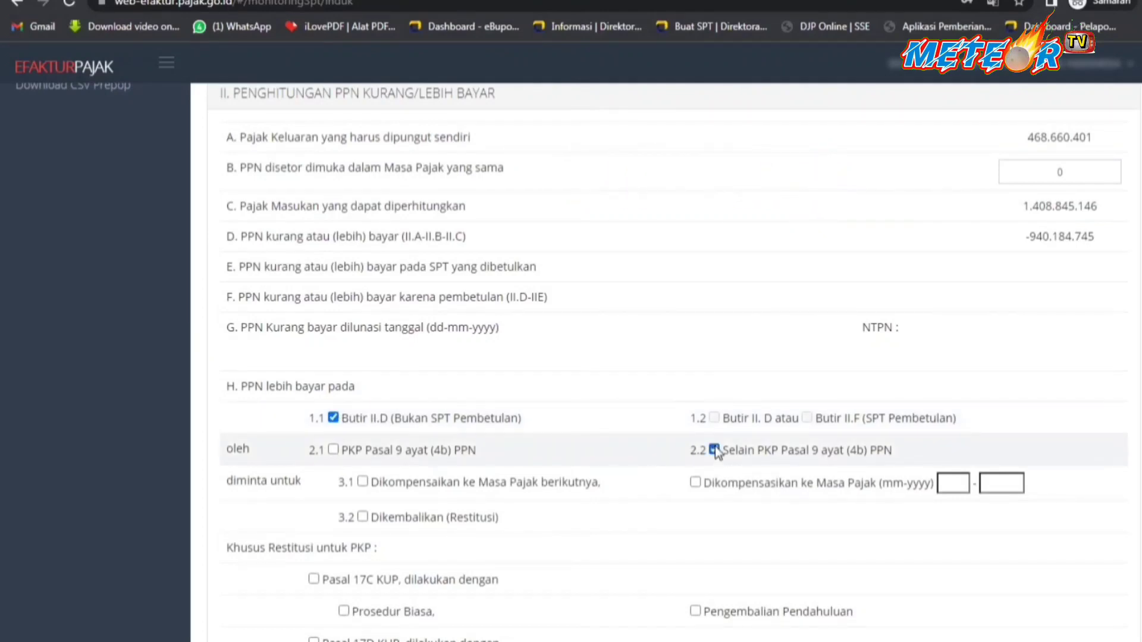
pyautogui.click(361, 483)
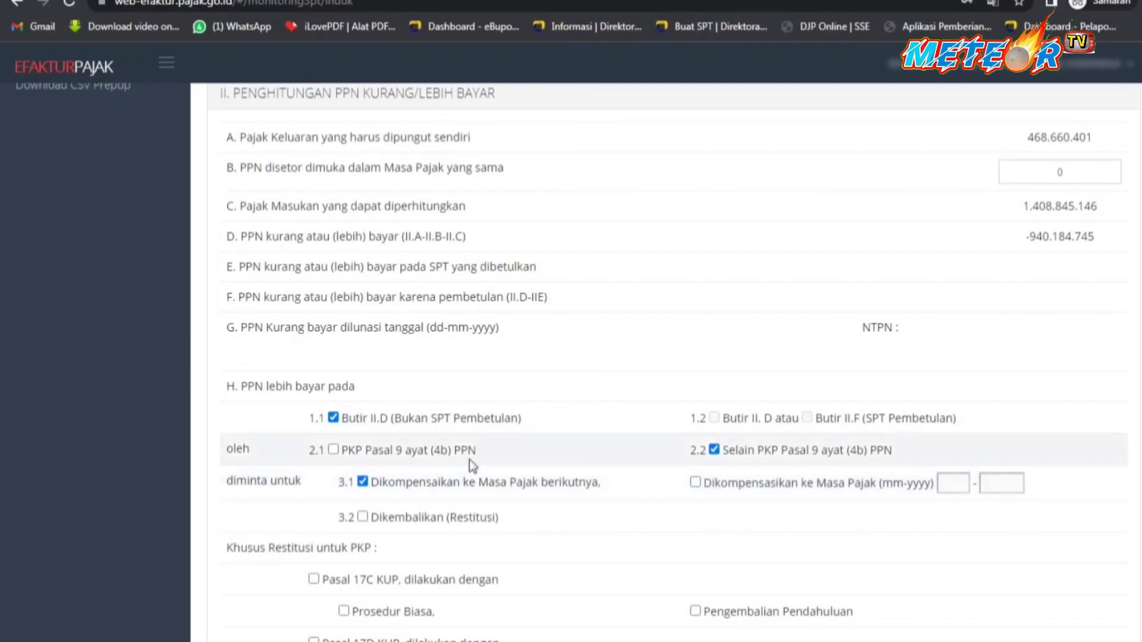
pyautogui.scroll(-3, 330, 341)
pyautogui.scroll(-3, 330, 340)
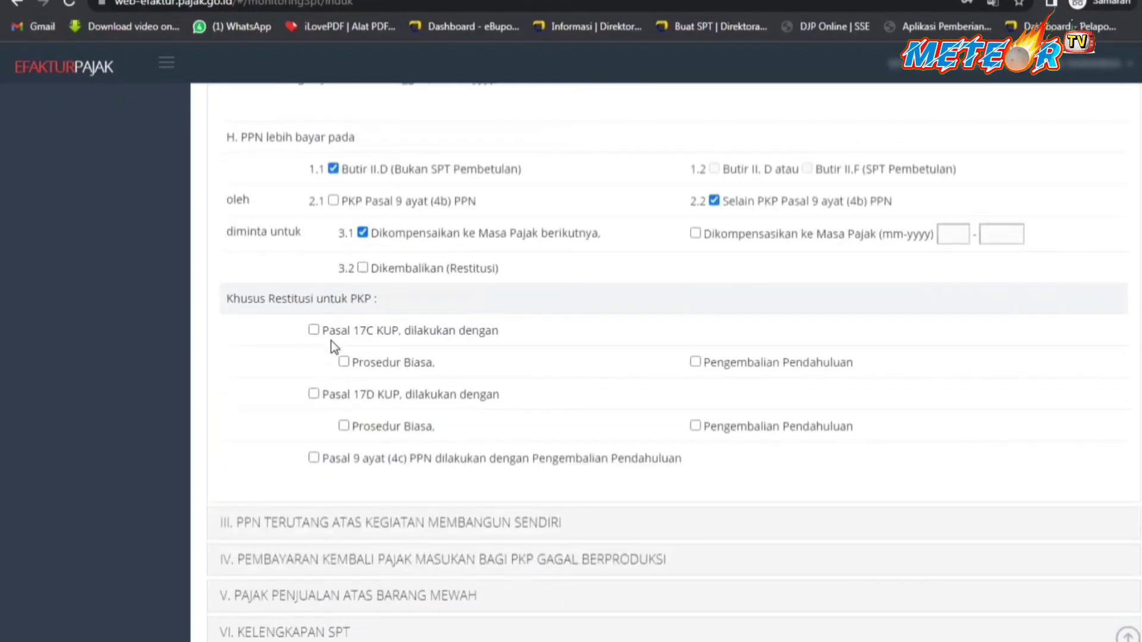
pyautogui.scroll(-2, 347, 356)
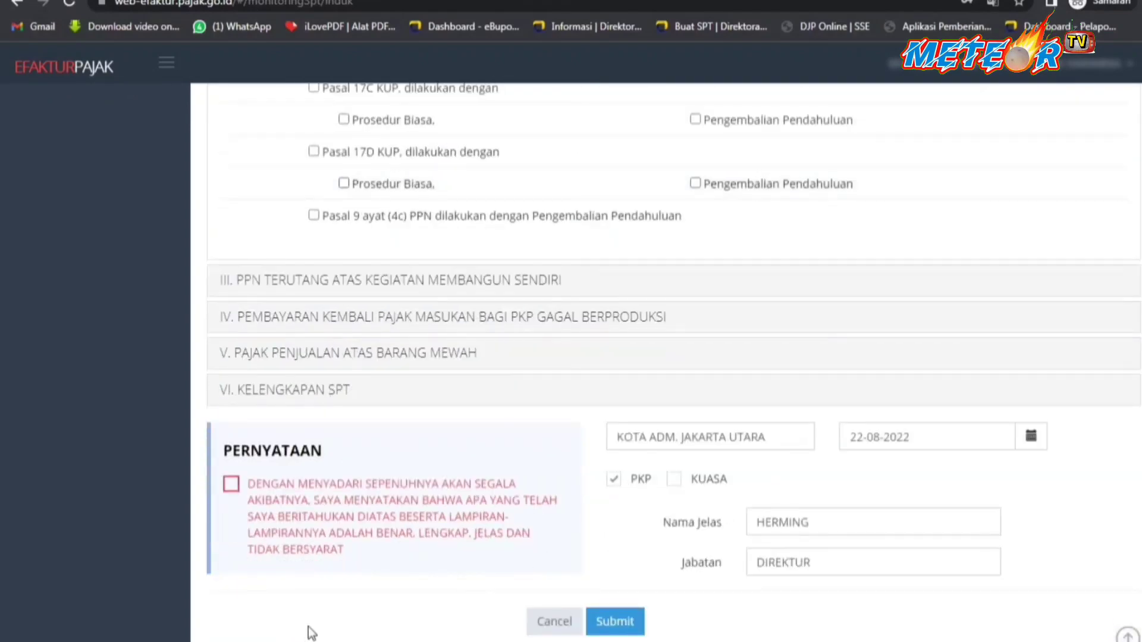
# Tick the PERNYATAAN declaration, set the signing date to 18-08-2022, and submit the SPT Induk.
pyautogui.click(232, 484)
pyautogui.click(1038, 448)
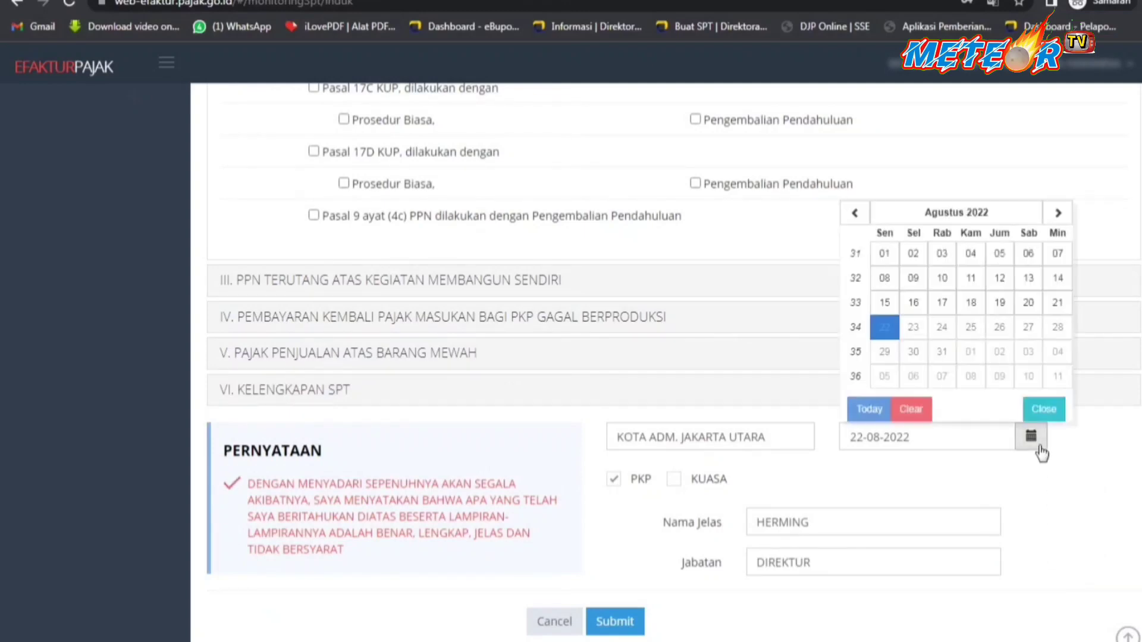
pyautogui.click(971, 302)
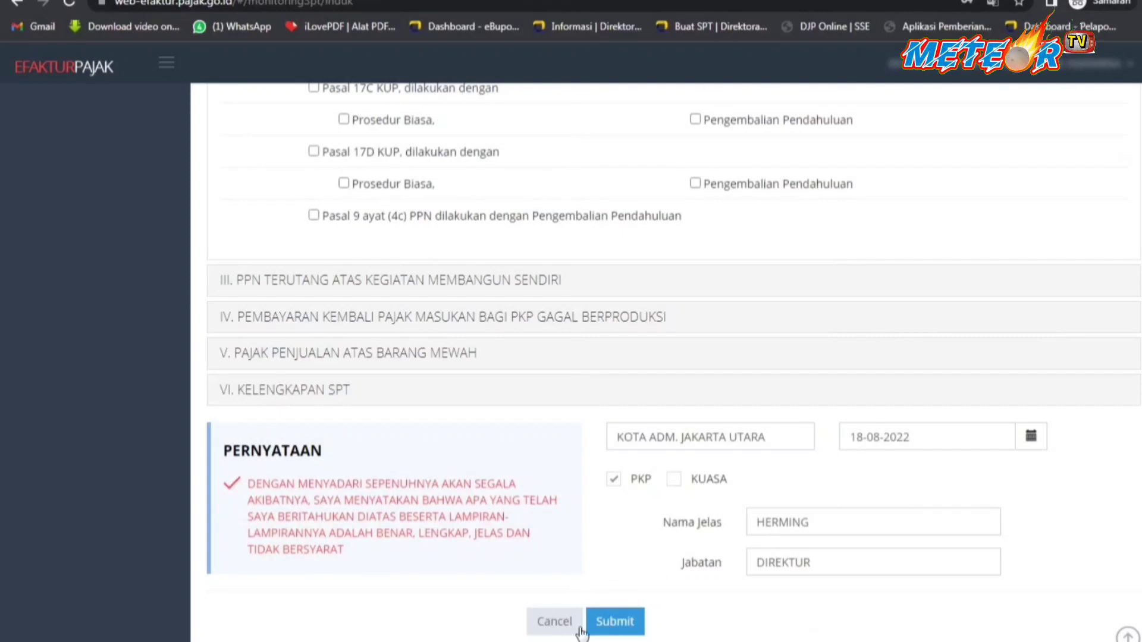
pyautogui.scroll(-1, 622, 628)
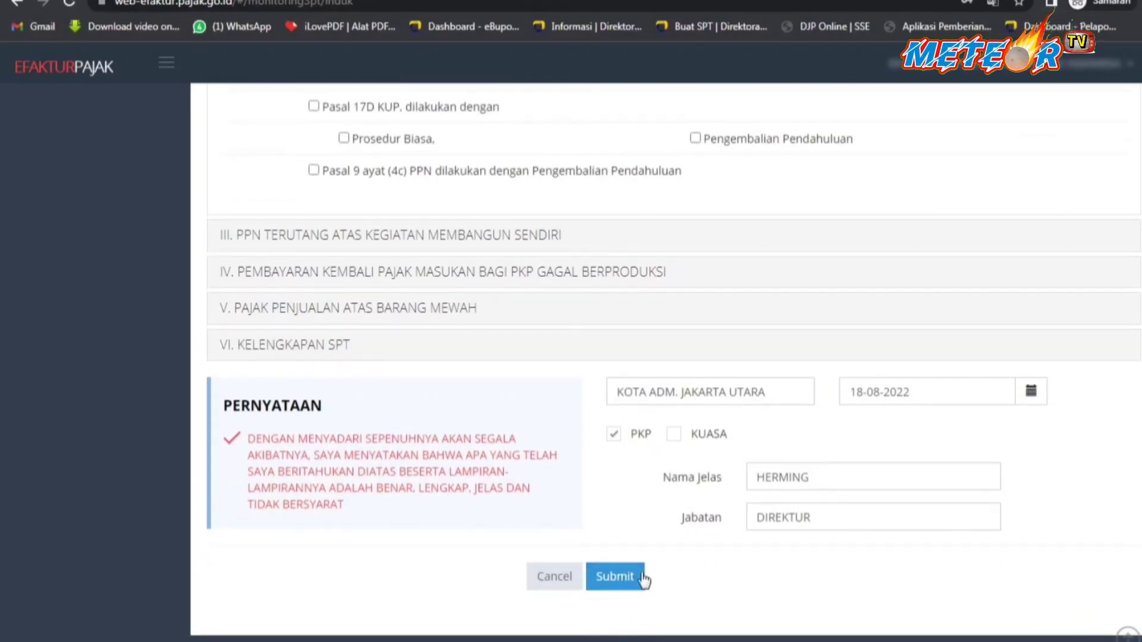
pyautogui.click(615, 577)
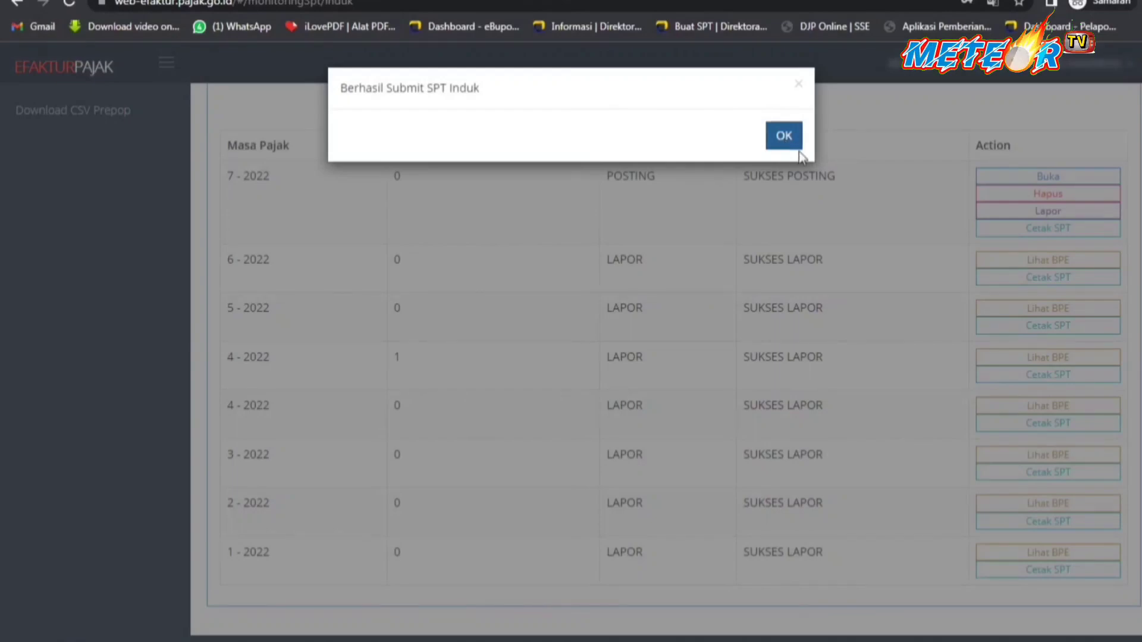
# Close the 'Berhasil Submit SPT Induk' confirmation with OK.
pyautogui.click(784, 137)
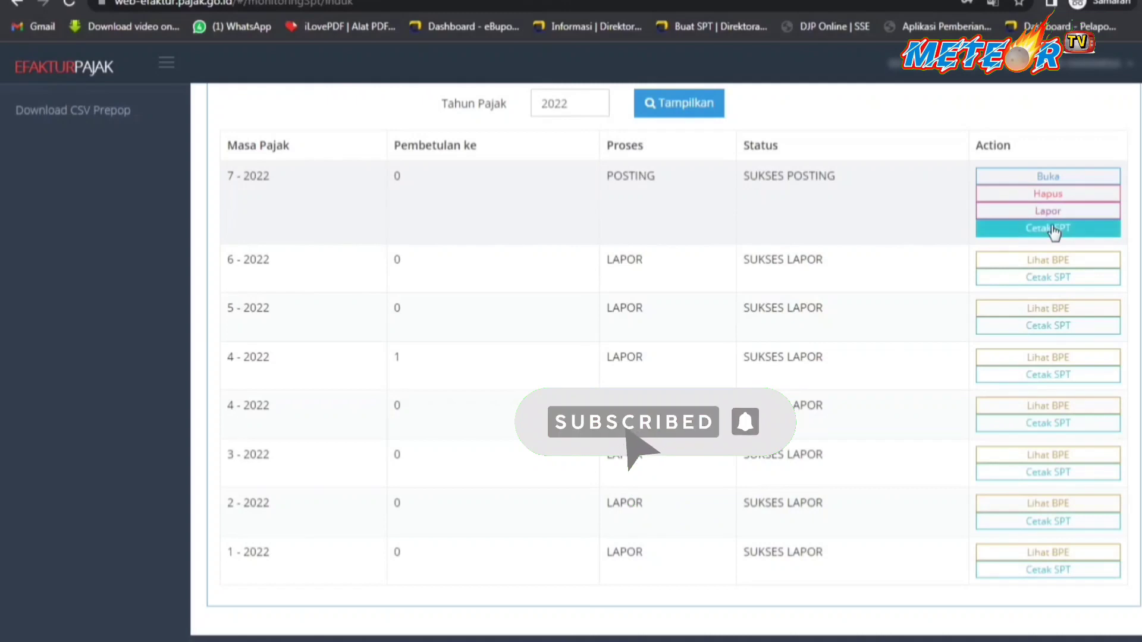
# Print the July 2022 SPT and create a '2022 07 BPE PPN' folder inside 2022 BPE PPN.
pyautogui.click(1051, 229)
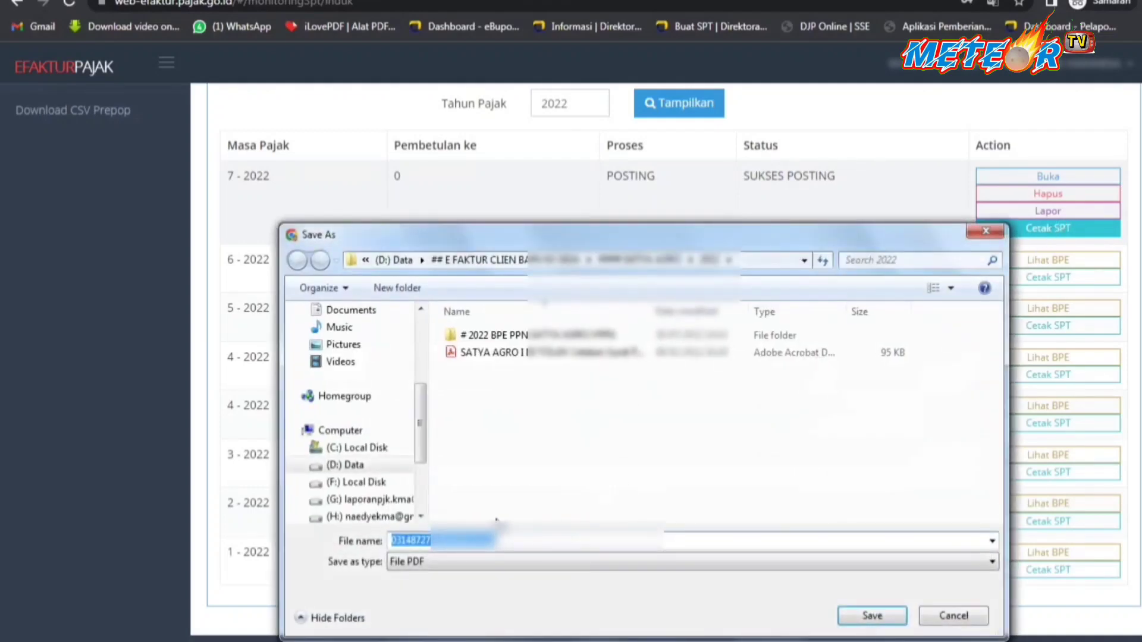
pyautogui.doubleClick(526, 335)
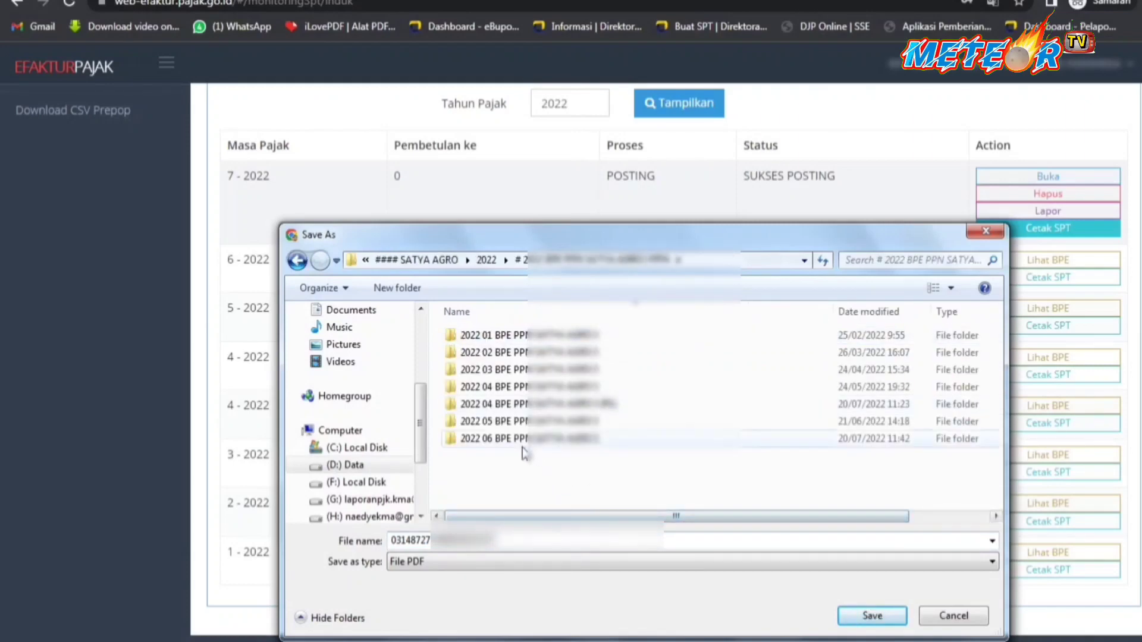
pyautogui.click(525, 441)
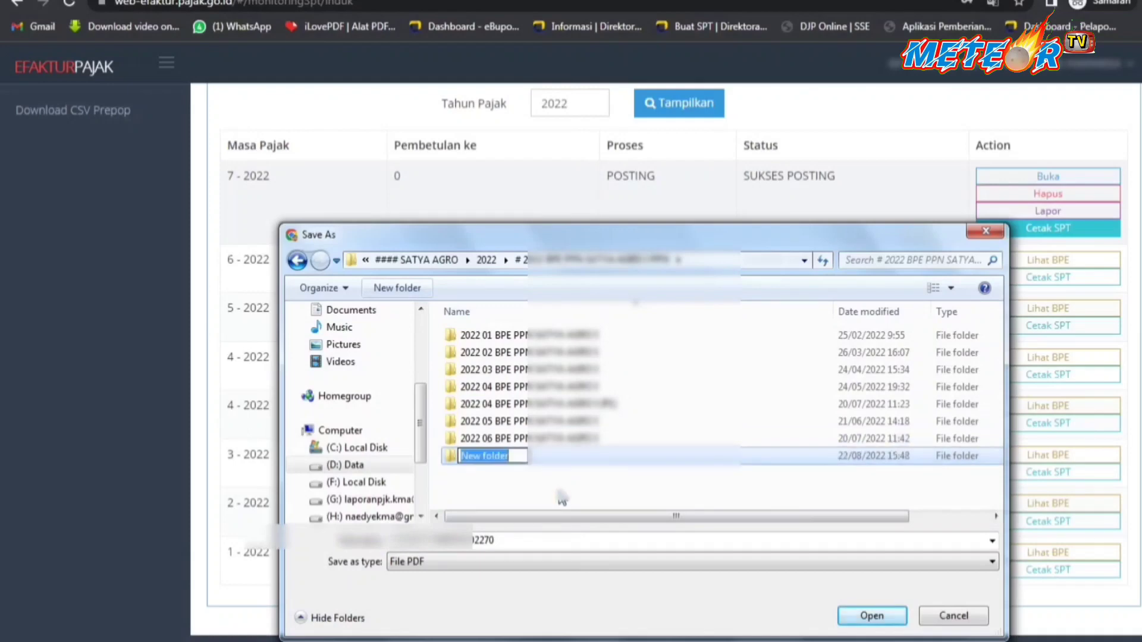
pyautogui.hotkey('ctrl', 'v')
pyautogui.press('Delete')
pyautogui.write('7')
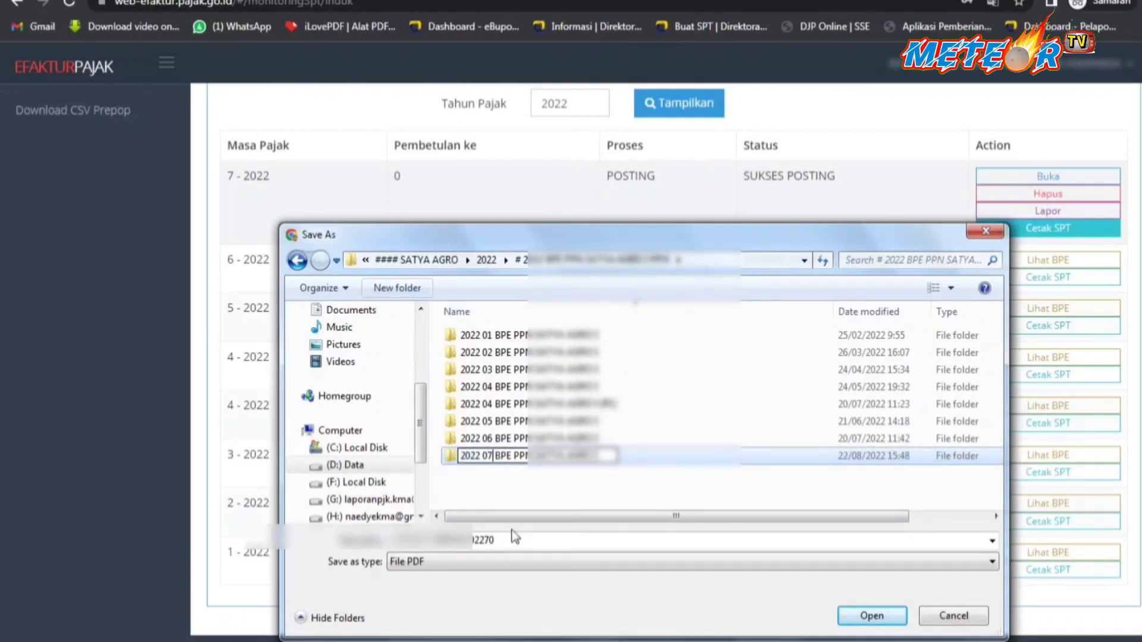
pyautogui.press('Return')
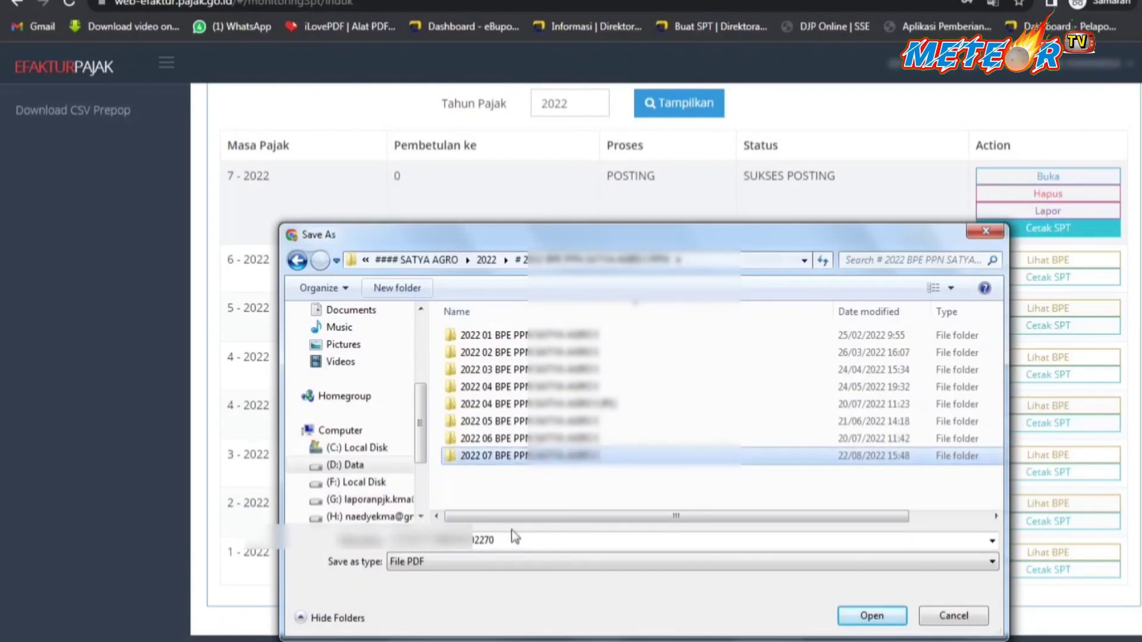
# Save the SPT PDF into the new July folder under its suggested file name.
pyautogui.doubleClick(455, 456)
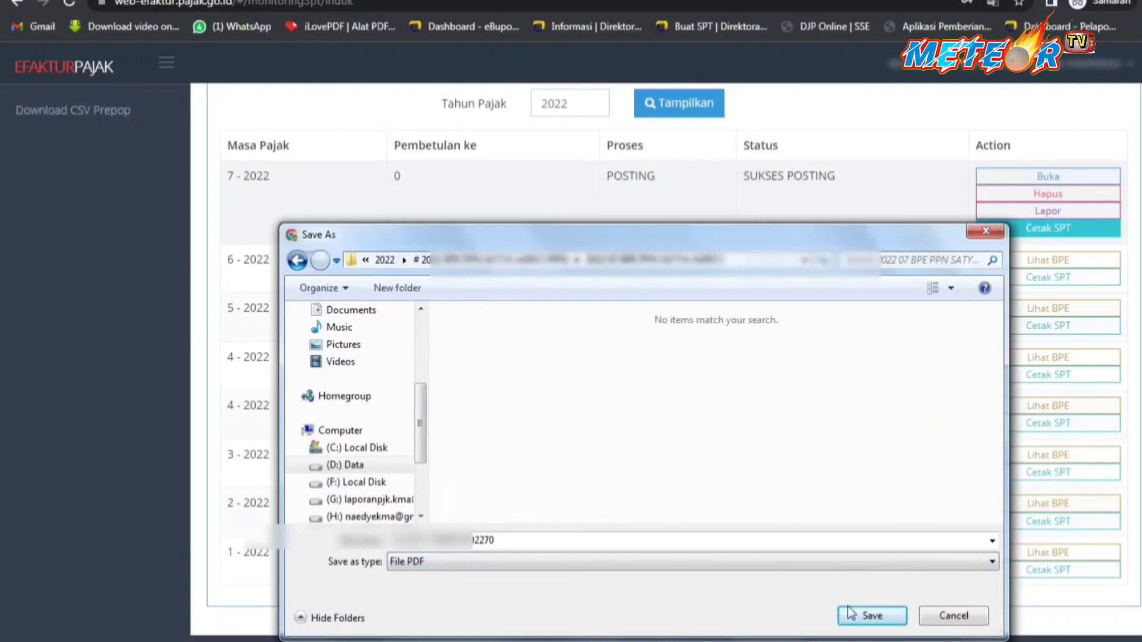
pyautogui.doubleClick(535, 537)
pyautogui.click(535, 537)
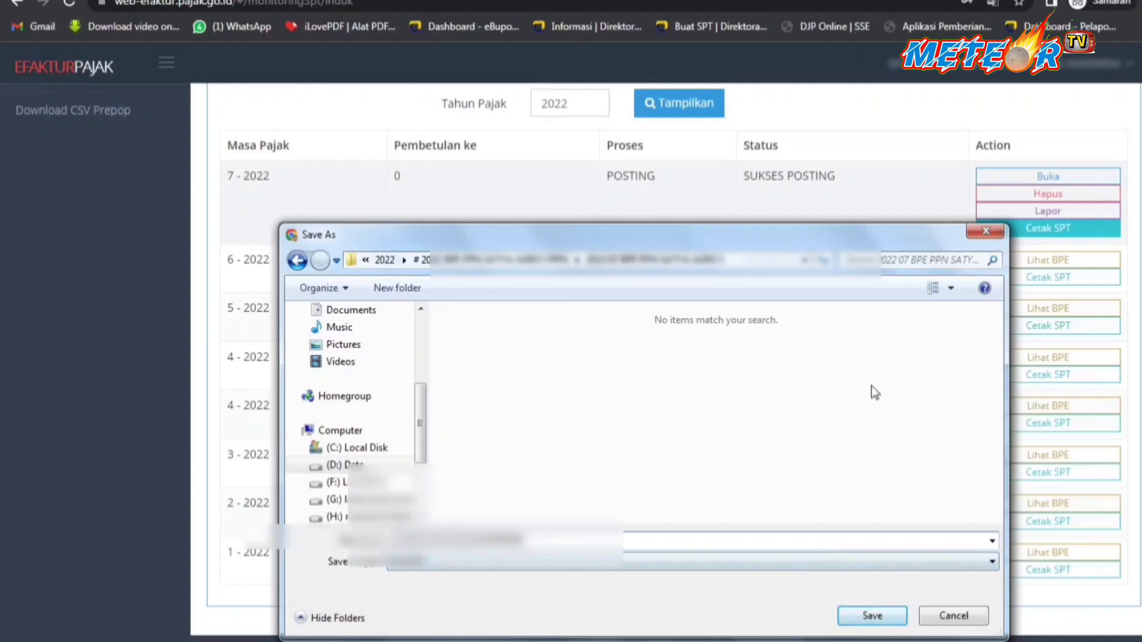
pyautogui.moveTo(853, 235); pyautogui.dragTo(845, 171)
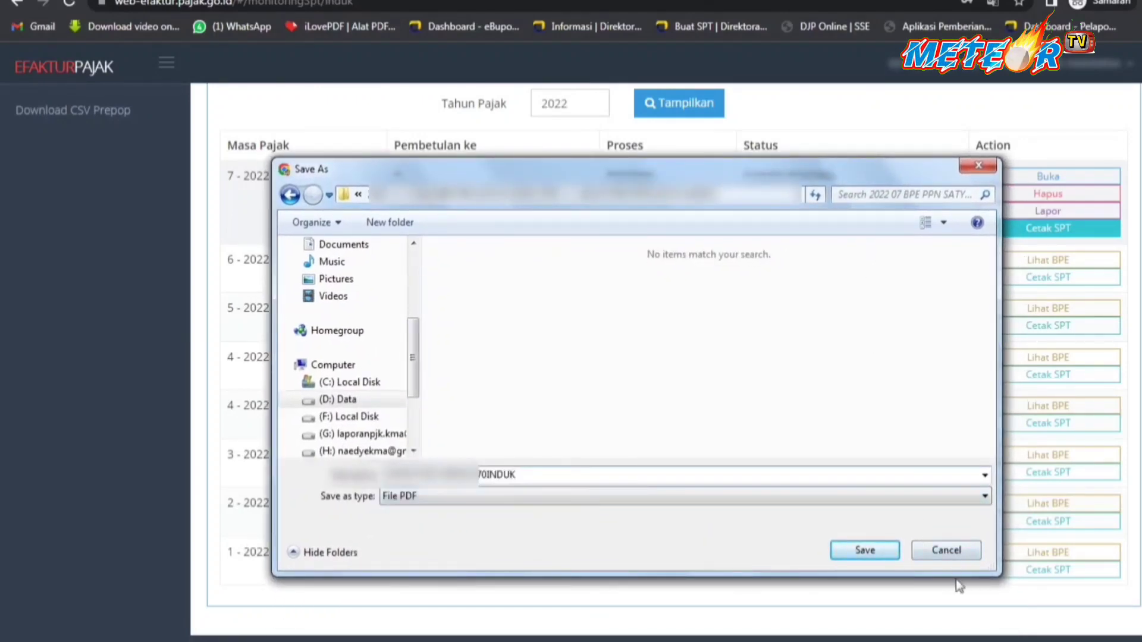
pyautogui.click(863, 551)
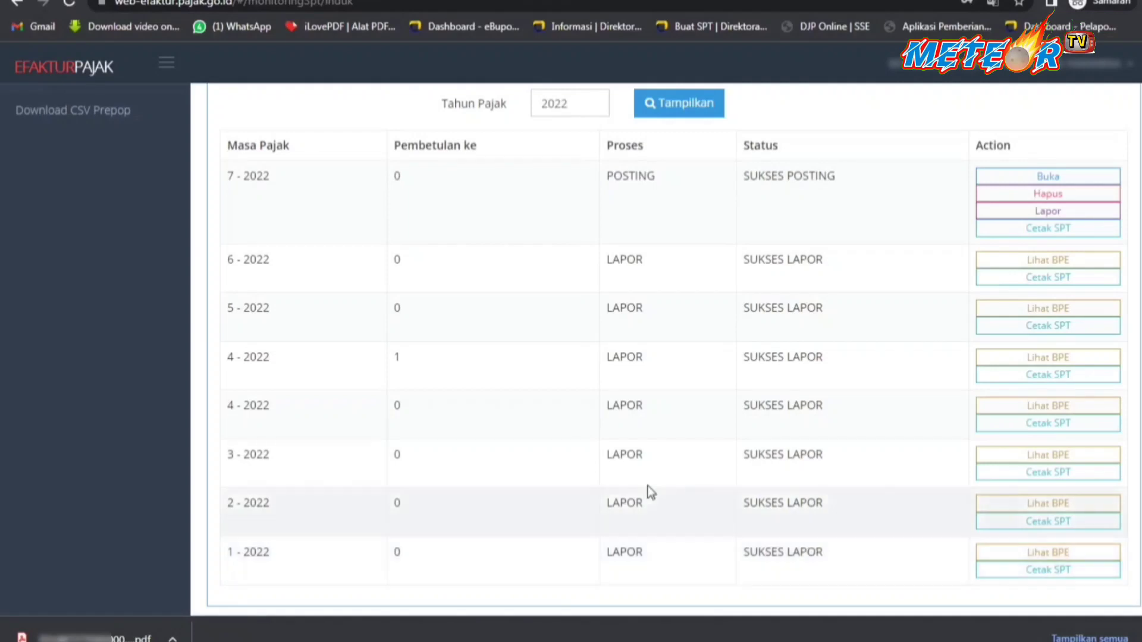
# Show the downloaded SPT PDF in Explorer and open it in Acrobat Reader.
pyautogui.click(173, 639)
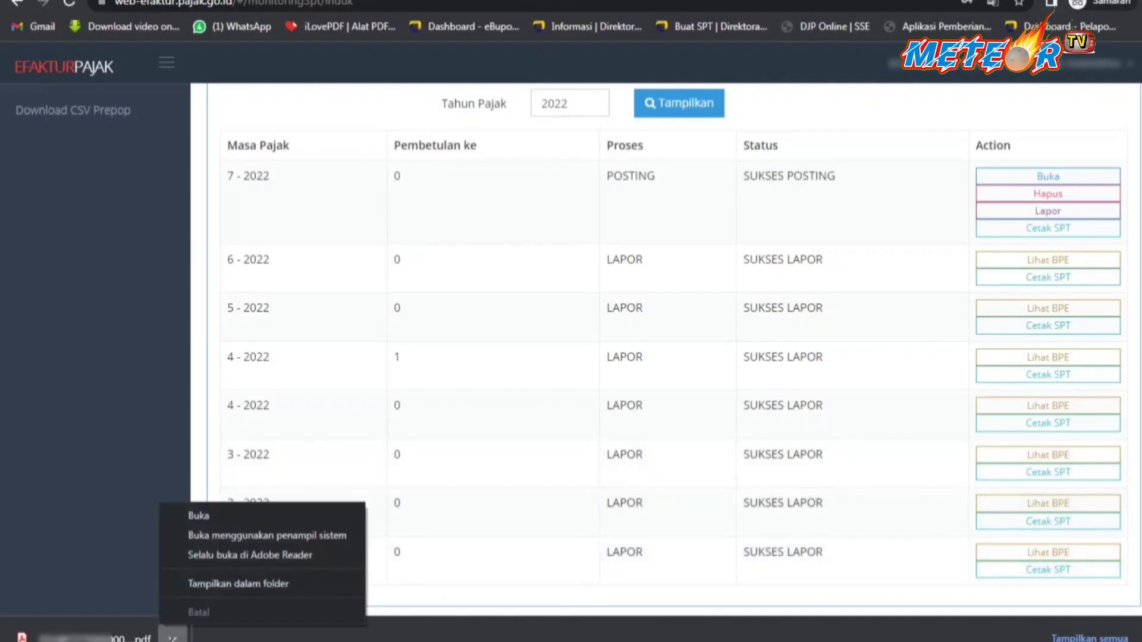
pyautogui.click(256, 584)
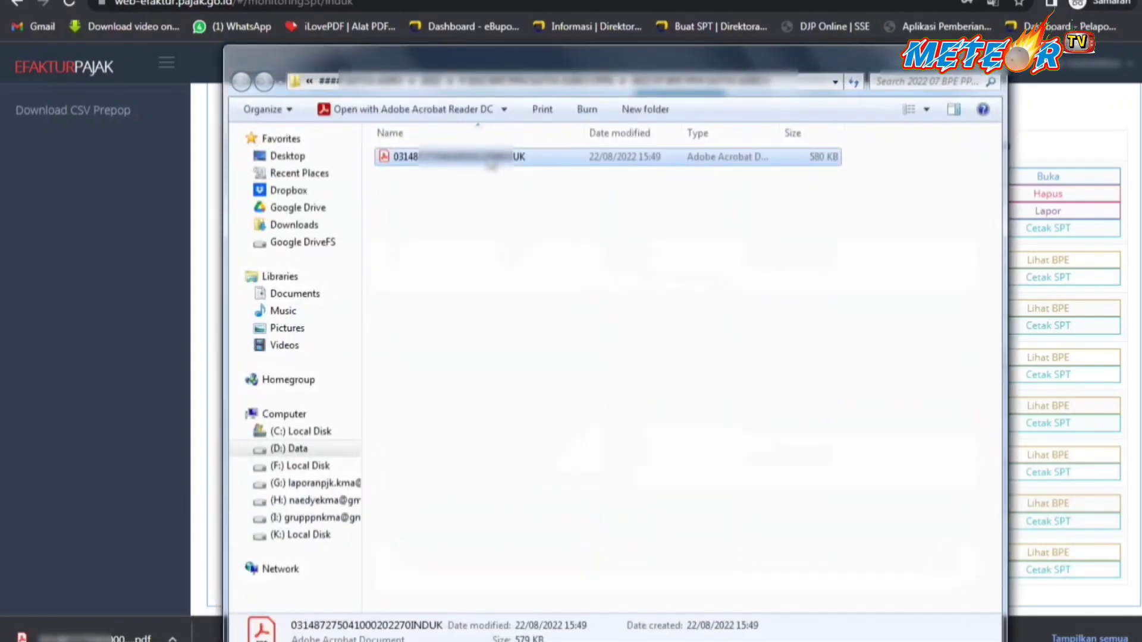
pyautogui.rightClick(488, 156)
pyautogui.click(528, 186)
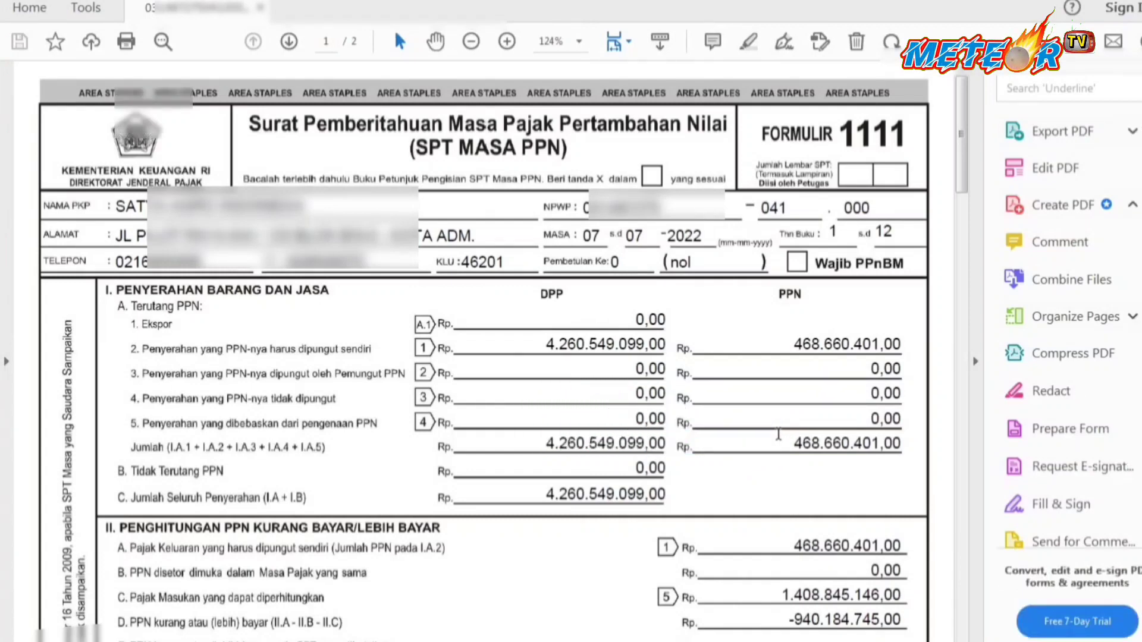
# View page 2 of the printed SPT PDF.
pyautogui.press('Right')
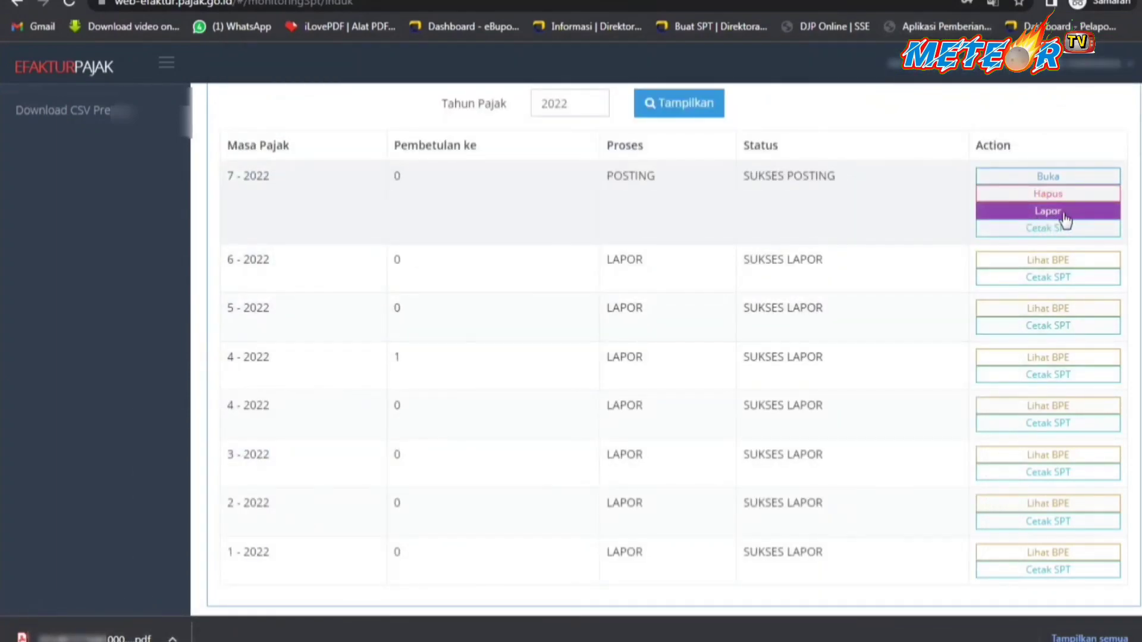
# Open the Lapor SPT form for the 7-2022 row in Monitoring SPT.
pyautogui.click(1063, 216)
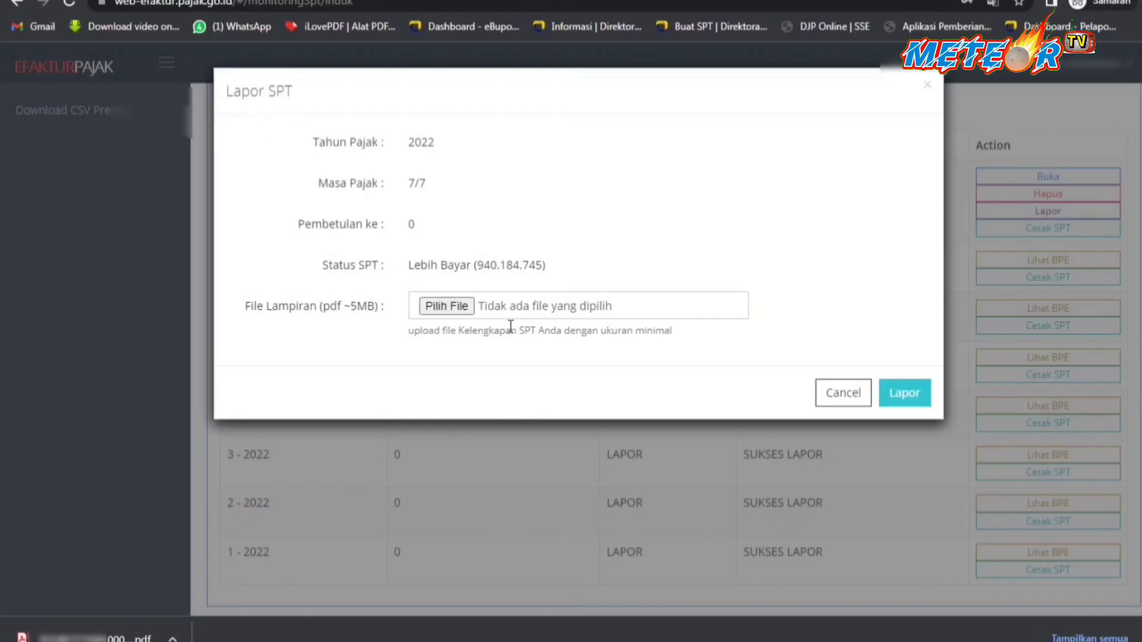
# Attach the printed SPT PDF from the July BPE folder and submit the Lapor report.
pyautogui.click(438, 305)
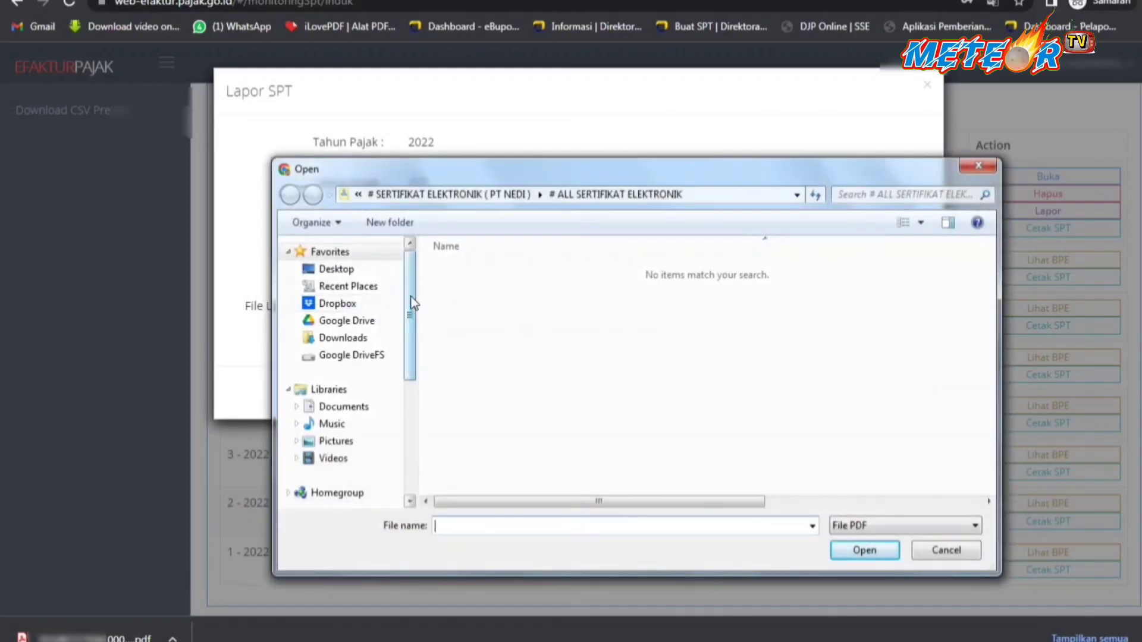
pyautogui.moveTo(409, 300); pyautogui.dragTo(409, 399)
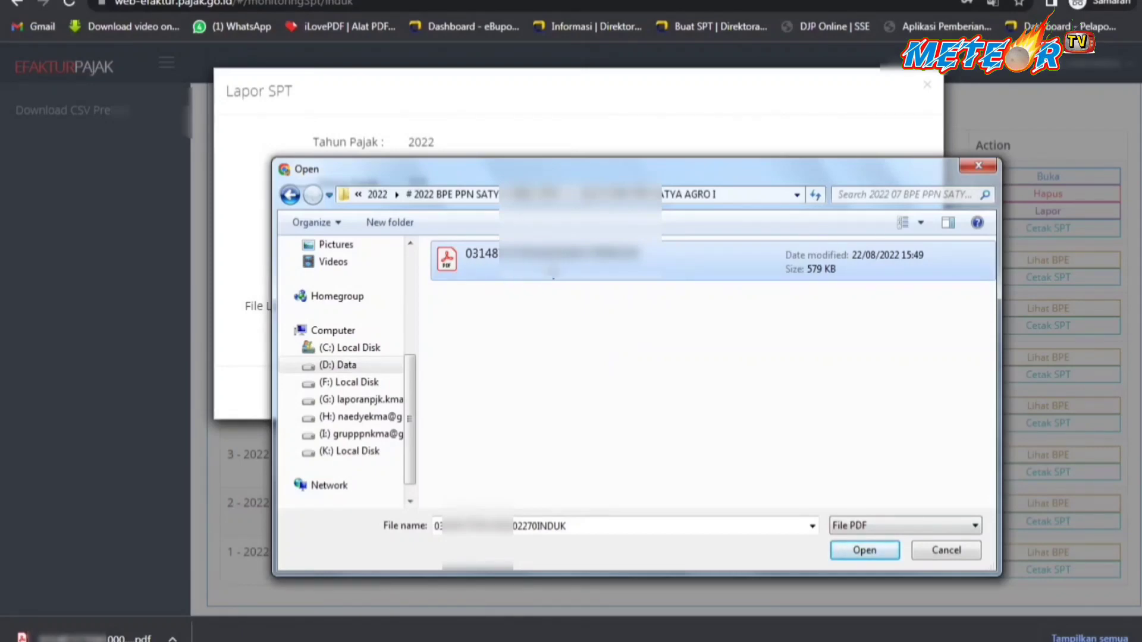
pyautogui.click(865, 551)
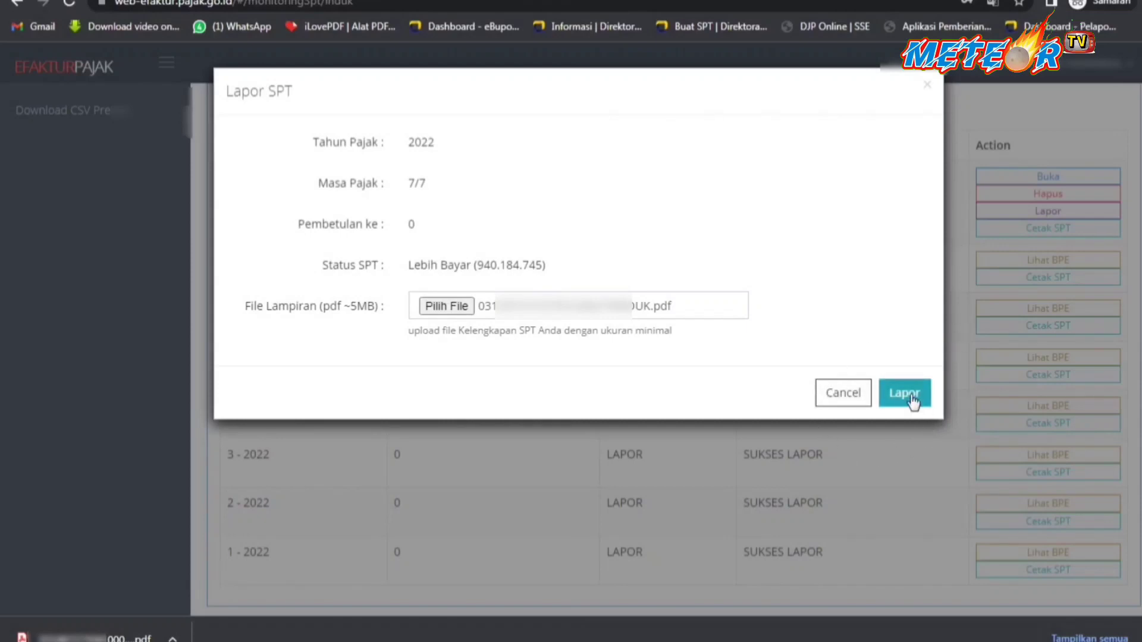
pyautogui.click(911, 396)
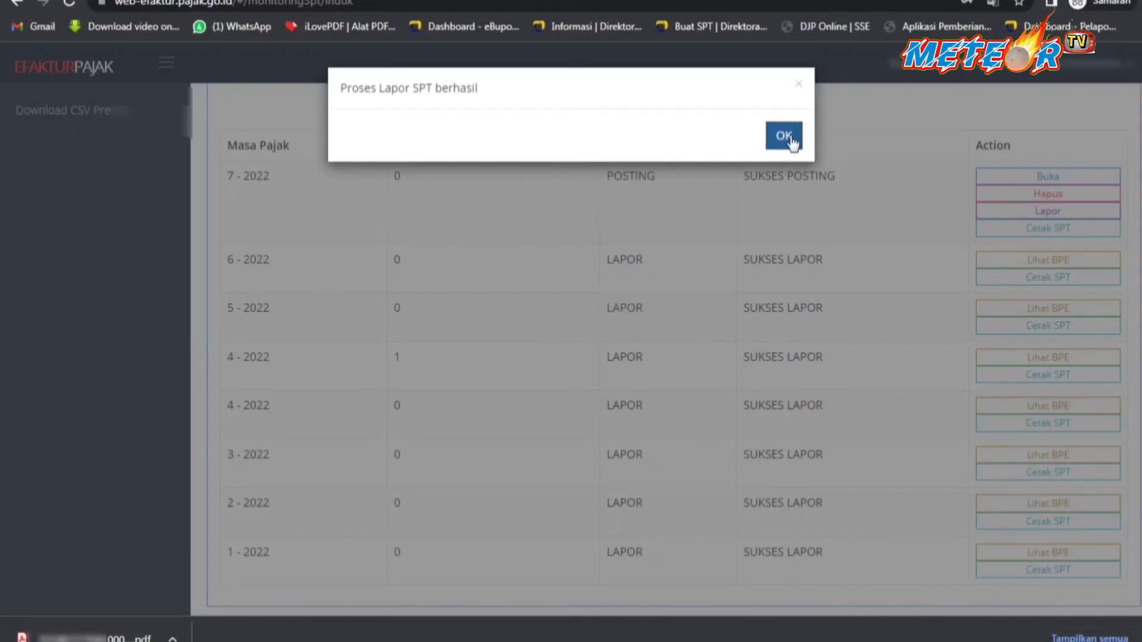
# Acknowledge the report success and open the 7-2022 receipt with Lihat BPE.
pyautogui.click(791, 139)
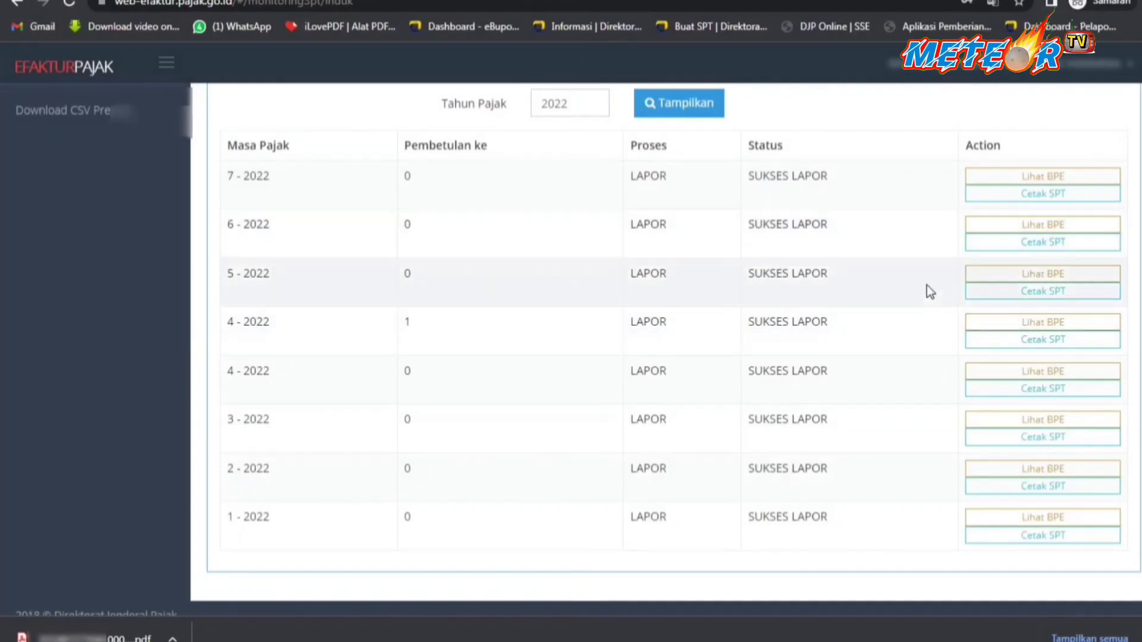
pyautogui.scroll(1, 926, 299)
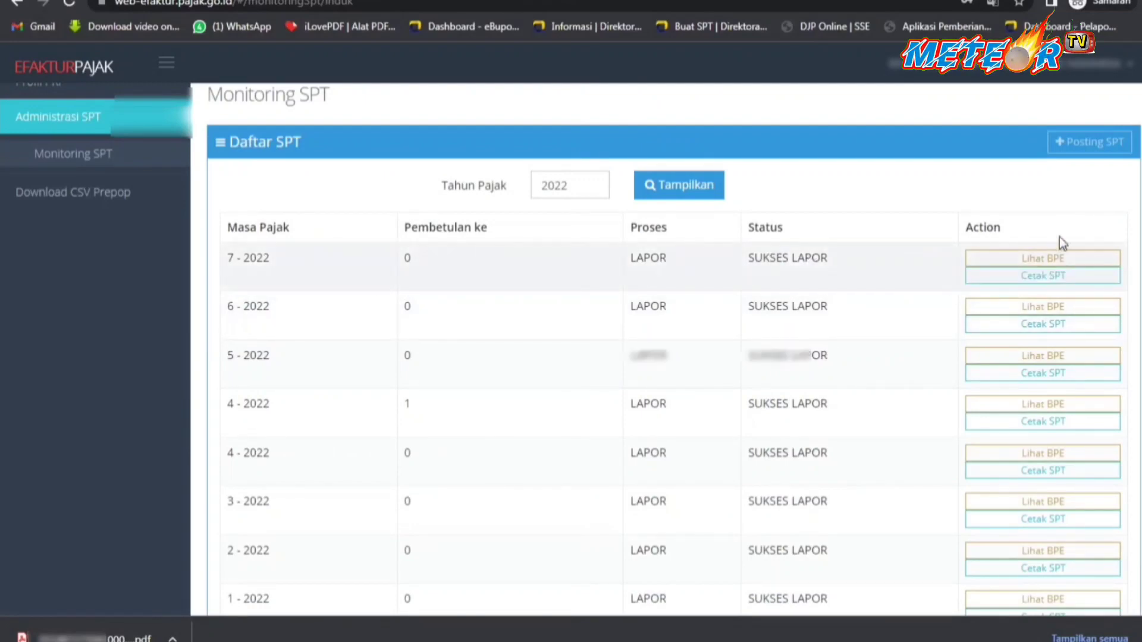
pyautogui.click(1035, 257)
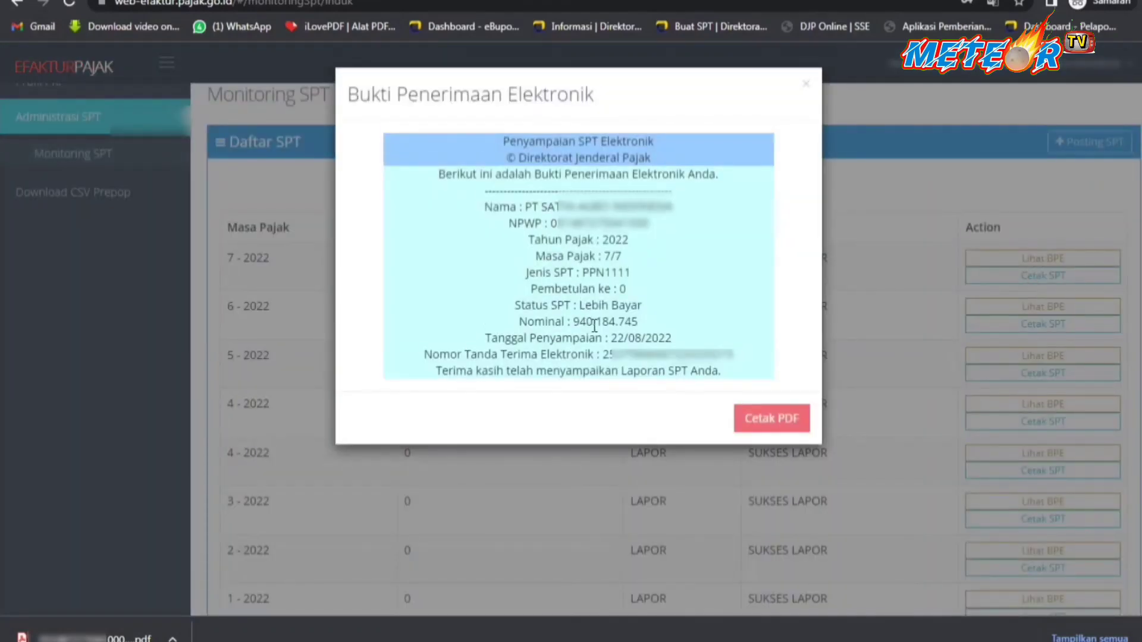
# Save the BPE receipt via Cetak PDF into the July BPE folder.
pyautogui.moveTo(577, 325); pyautogui.dragTo(642, 322)
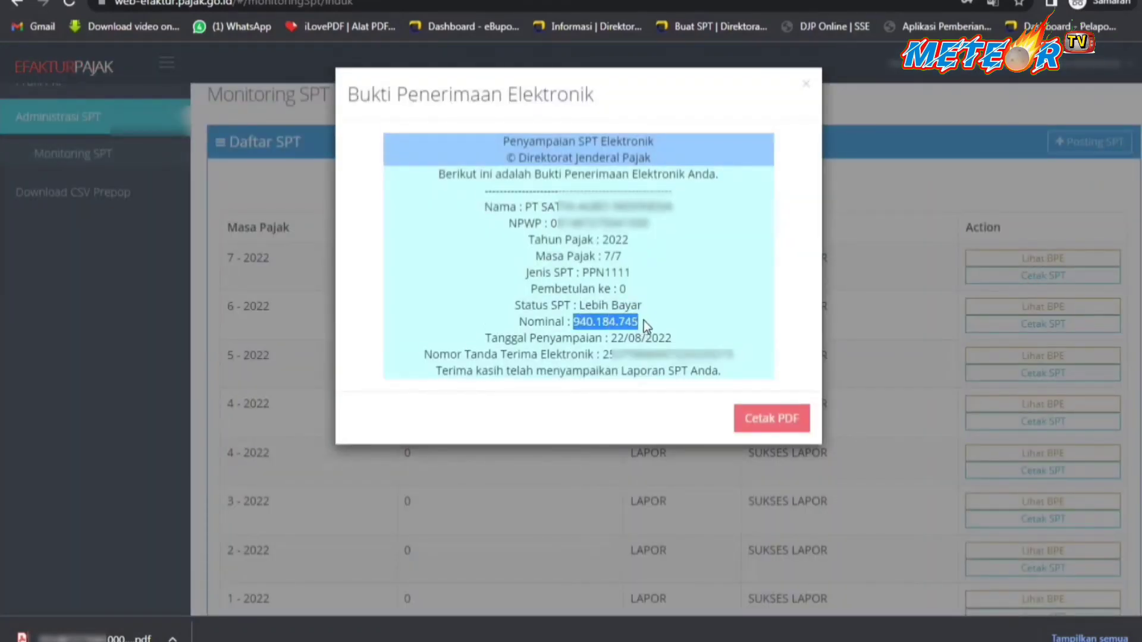
pyautogui.click(645, 318)
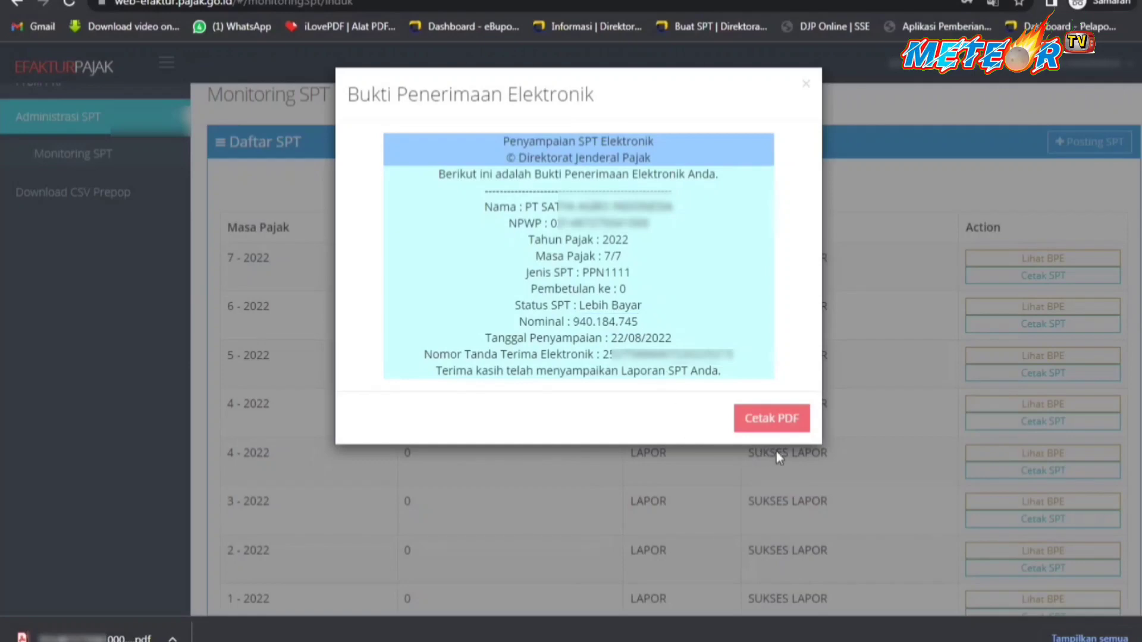
pyautogui.click(776, 419)
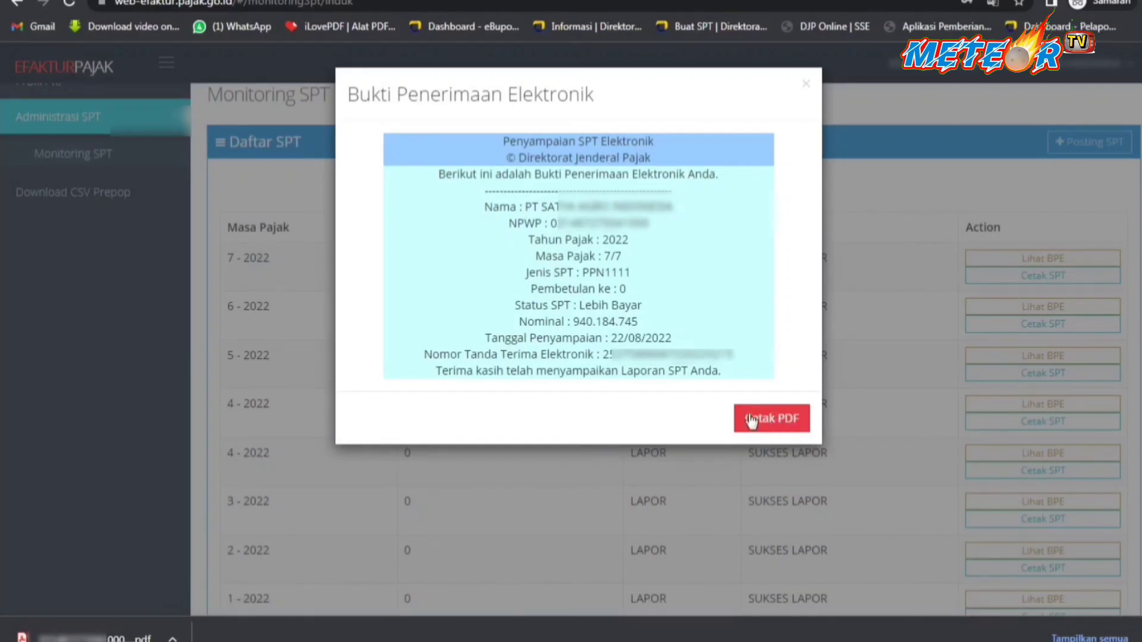
pyautogui.click(751, 421)
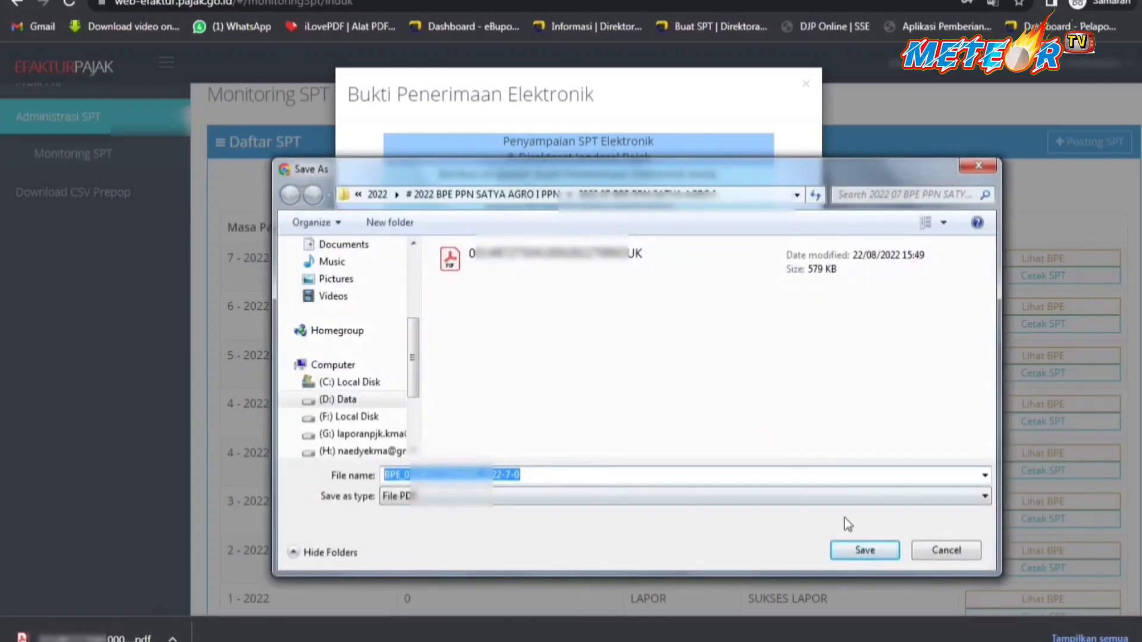
pyautogui.click(867, 550)
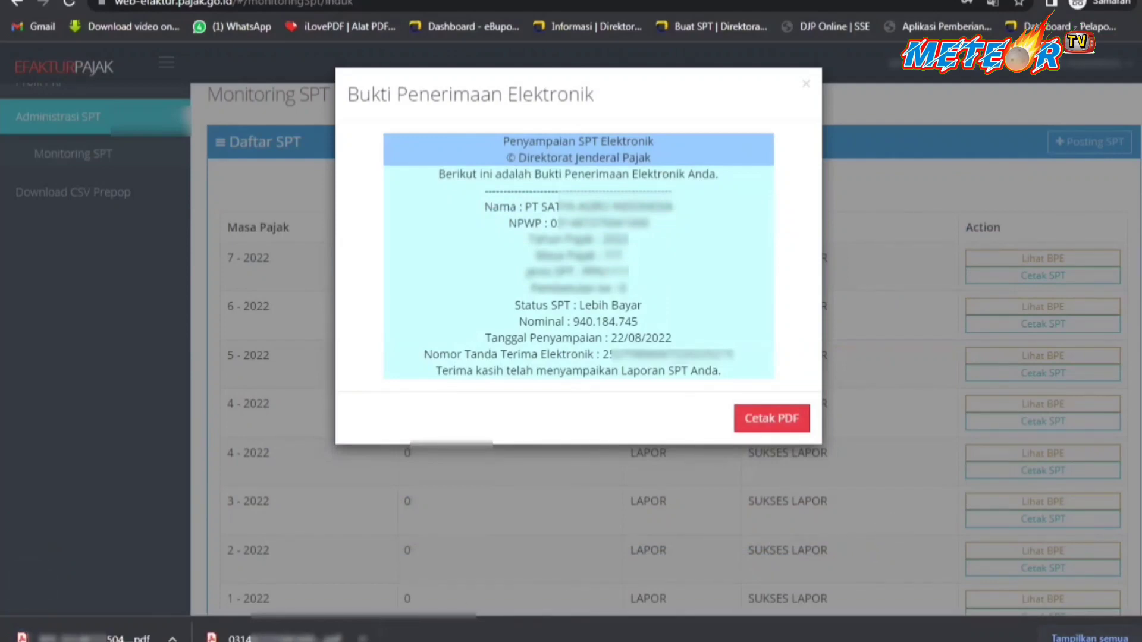
# Show the saved receipt PDF in its folder with 'Tampilkan dalam folder'.
pyautogui.click(361, 637)
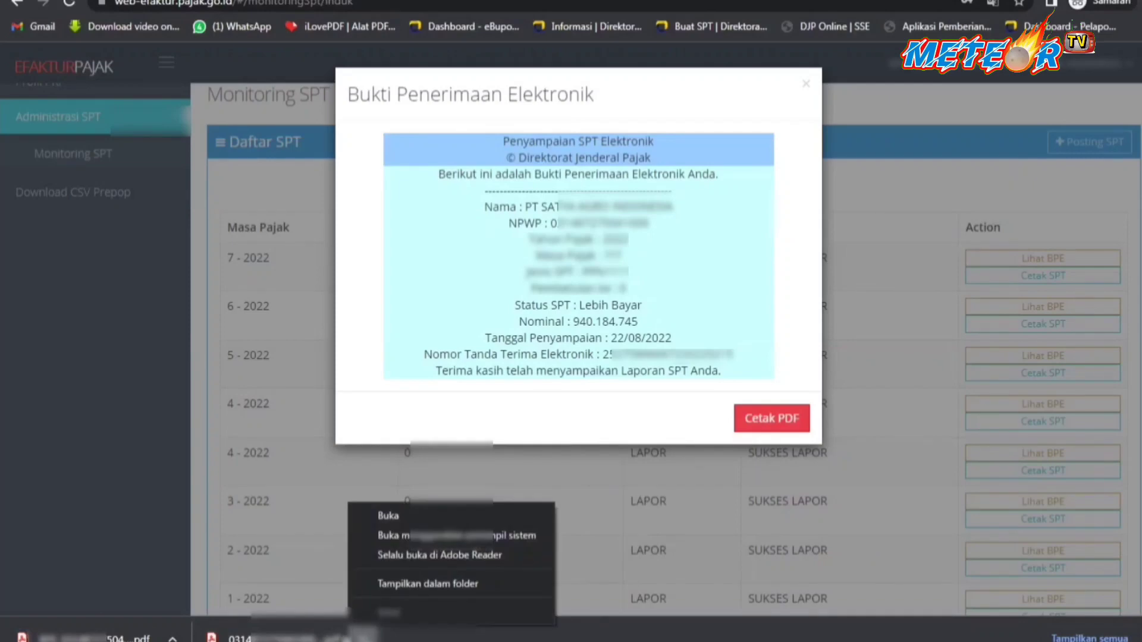
pyautogui.click(172, 638)
pyautogui.click(220, 591)
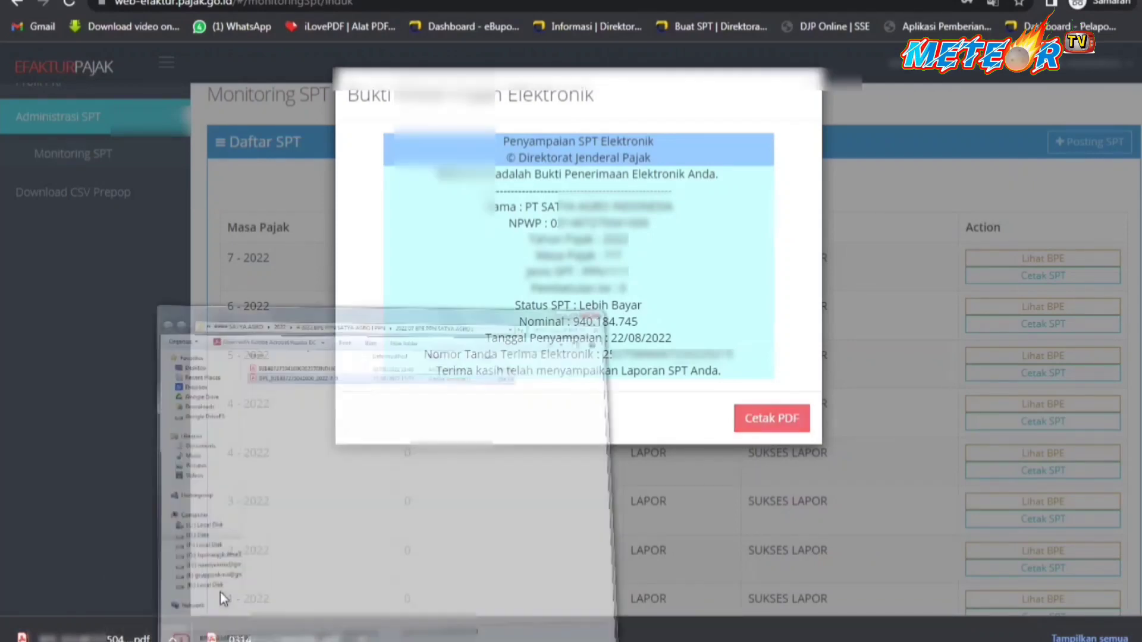